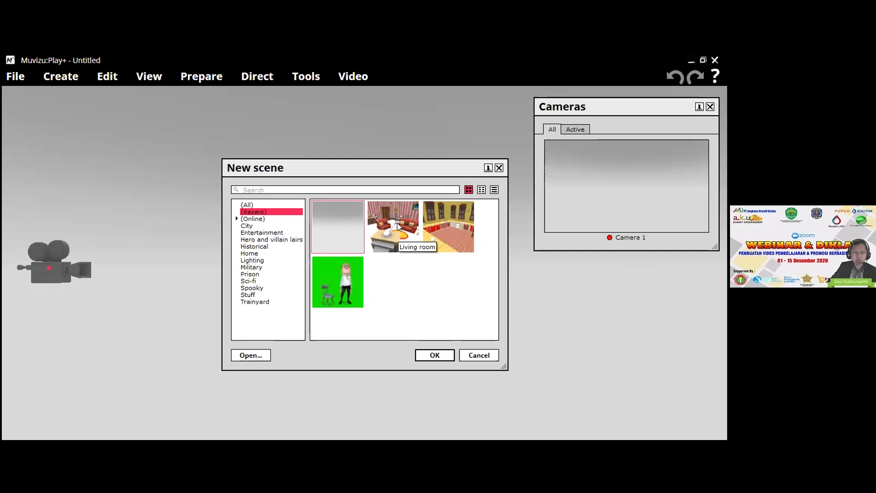
# - Create a new scene from the Living room set in the Home category
pyautogui.click(405, 233)
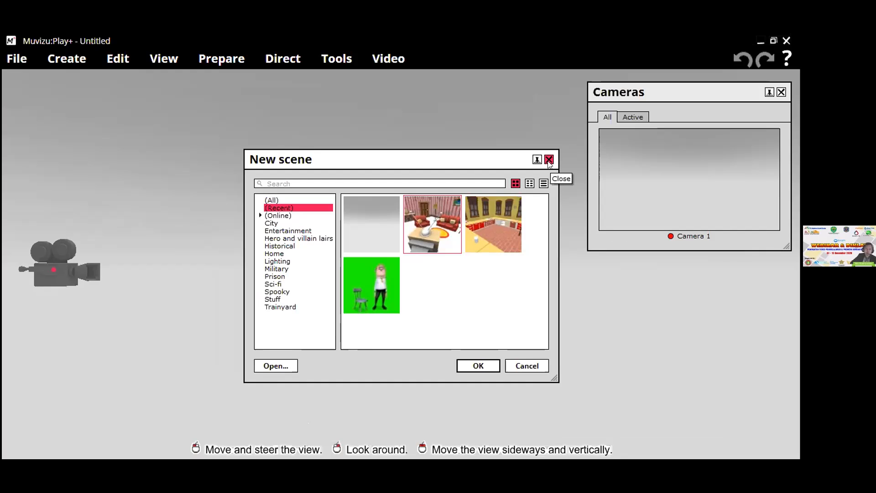
pyautogui.click(278, 231)
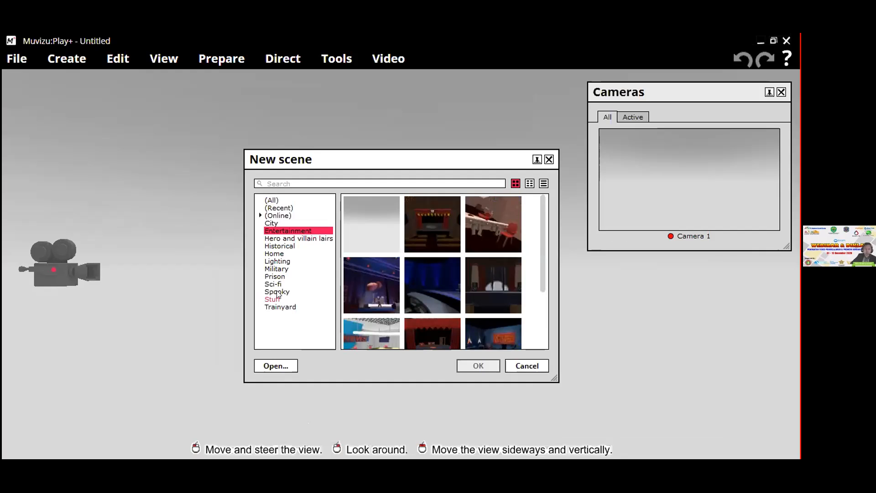
pyautogui.click(279, 239)
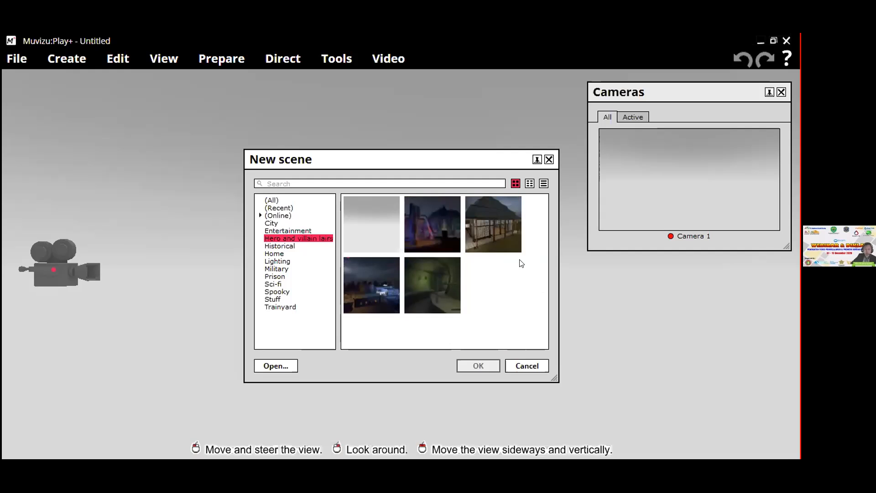
pyautogui.click(279, 254)
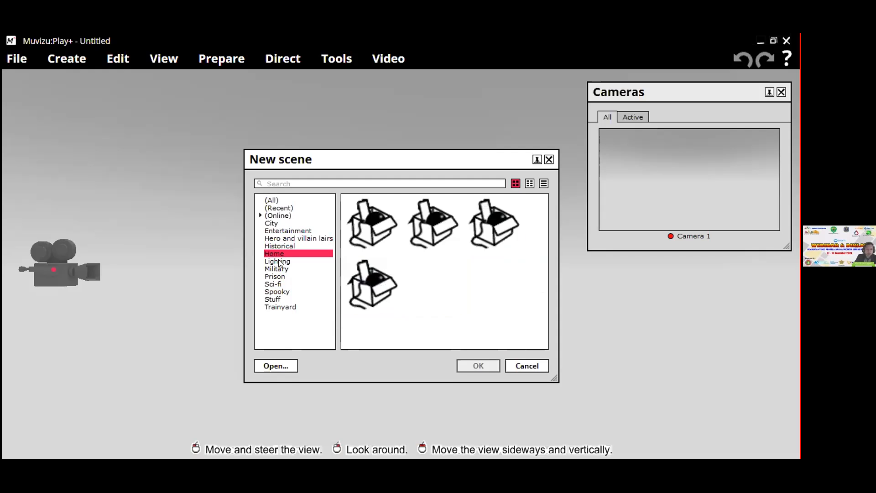
pyautogui.click(279, 262)
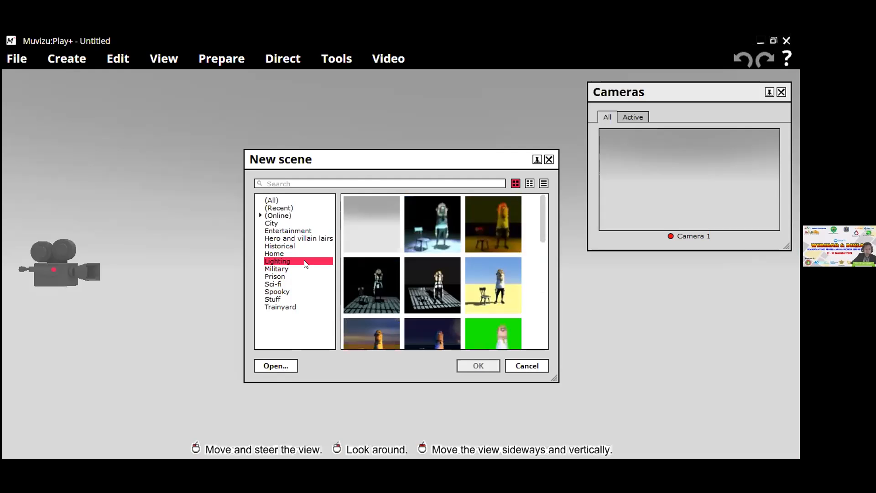
pyautogui.click(277, 252)
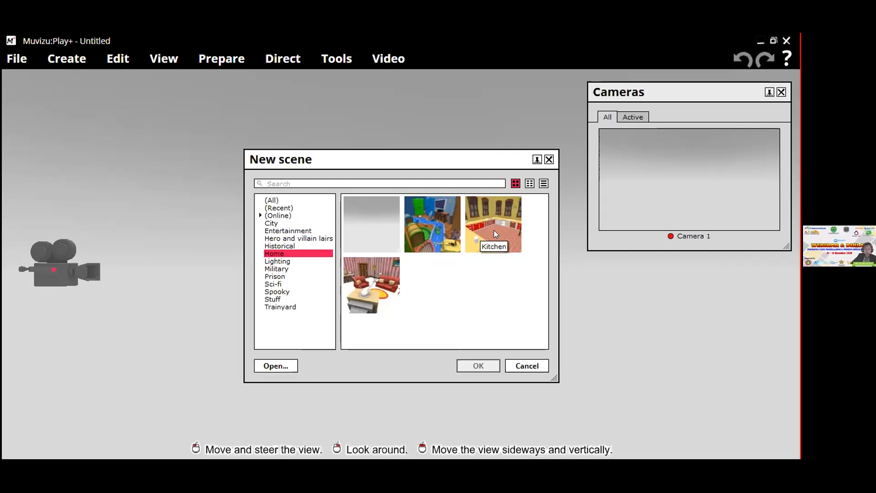
pyautogui.click(377, 282)
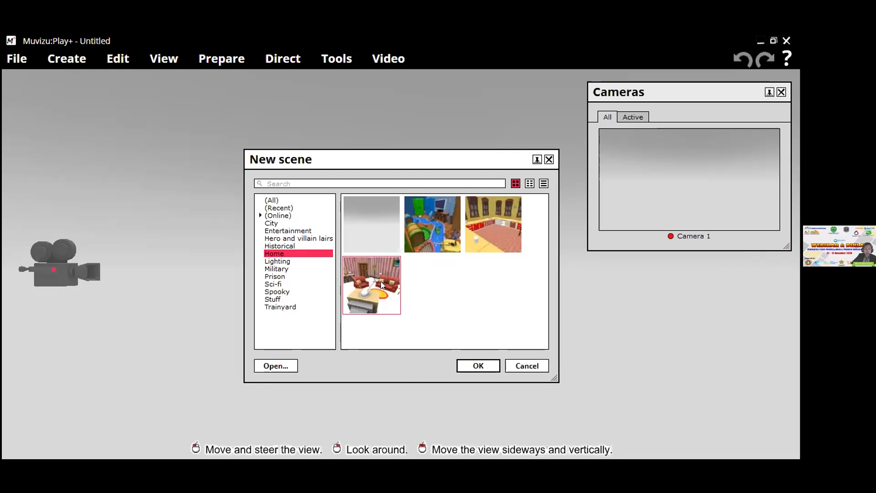
pyautogui.click(479, 368)
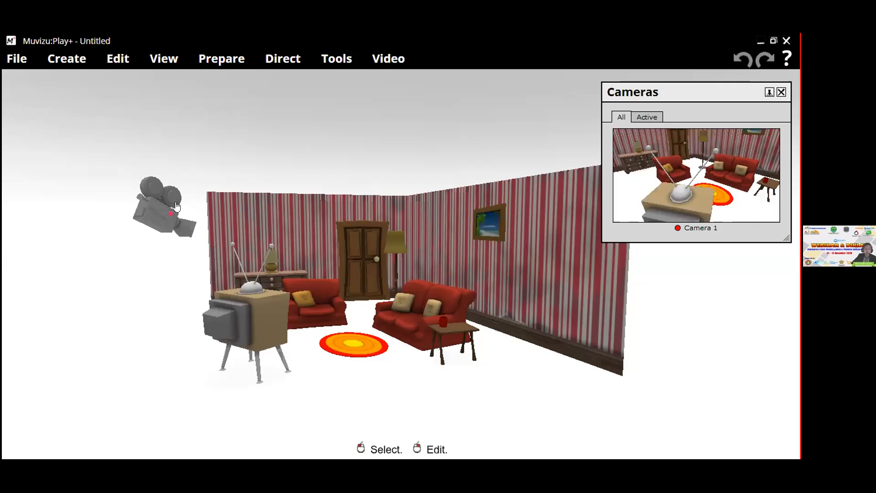
# - Delete the TV from the living room scene
pyautogui.click(490, 221)
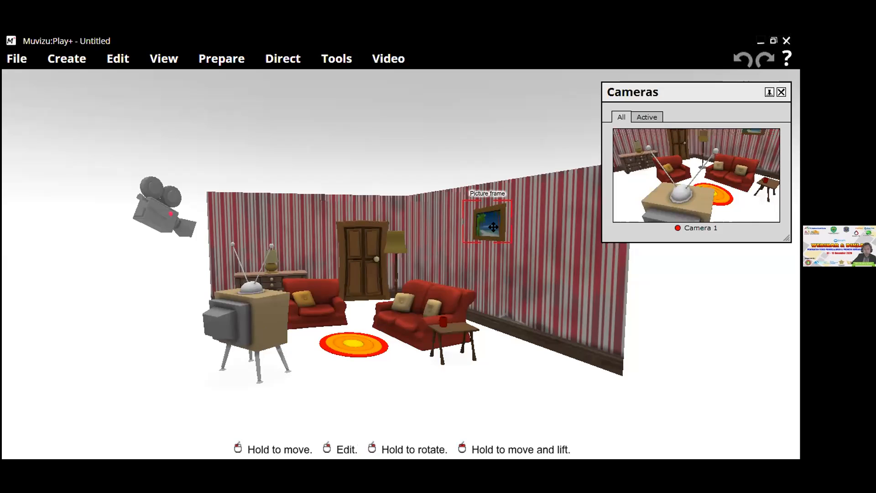
pyautogui.click(432, 318)
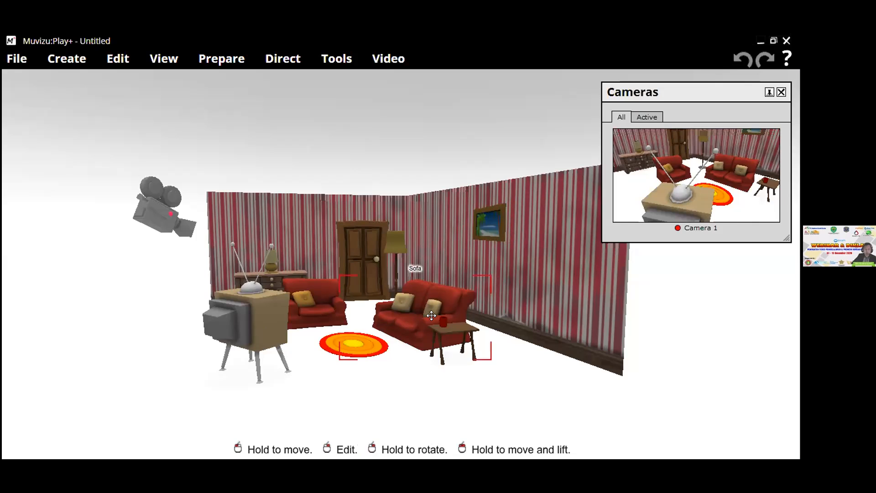
pyautogui.click(265, 314)
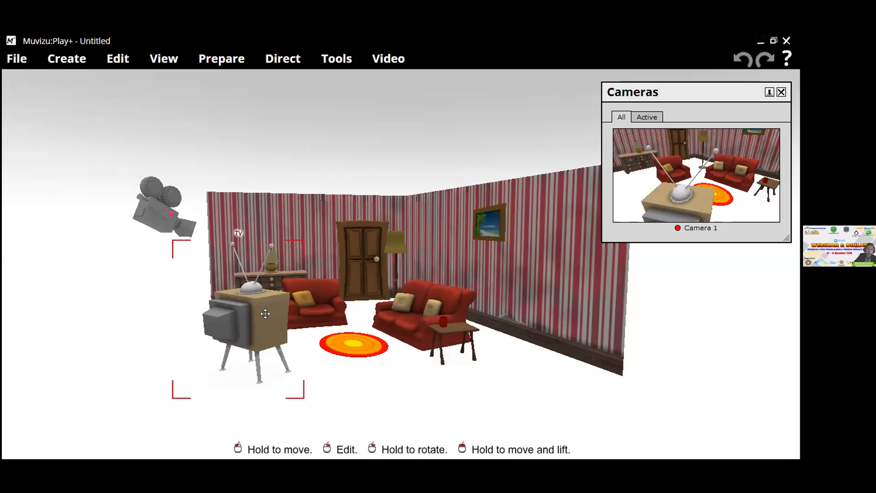
pyautogui.press('Delete')
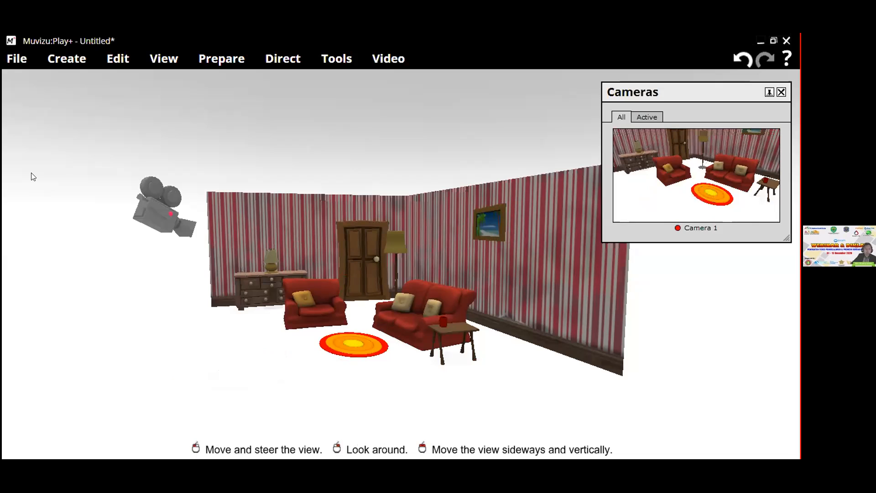
# - Add the balding male character in the blue top from the character library, placing him in front of the living room furniture
pyautogui.click(72, 61)
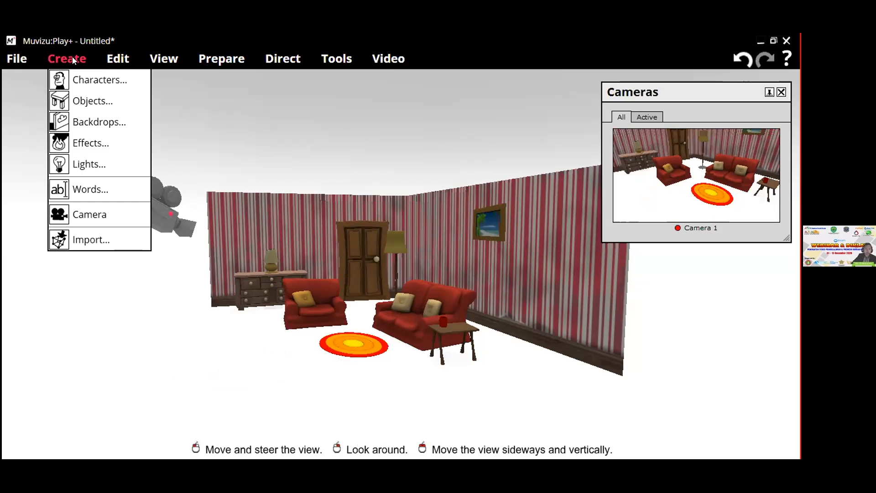
pyautogui.click(24, 100)
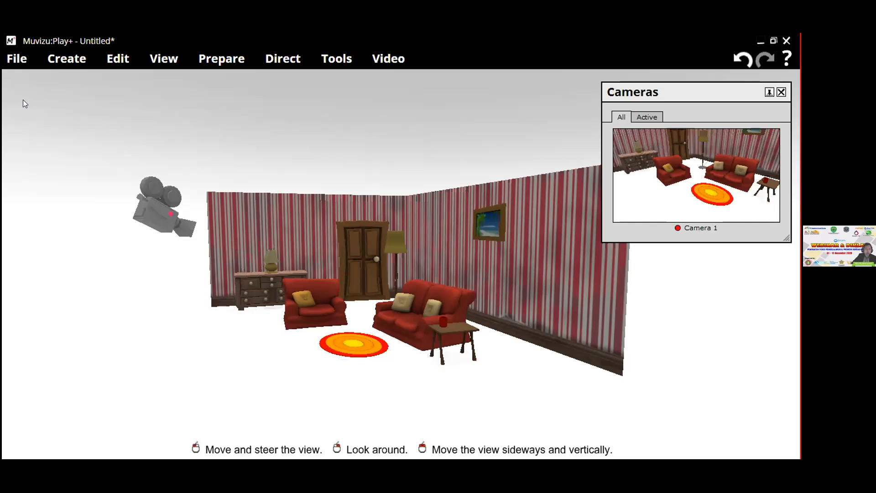
pyautogui.click(71, 59)
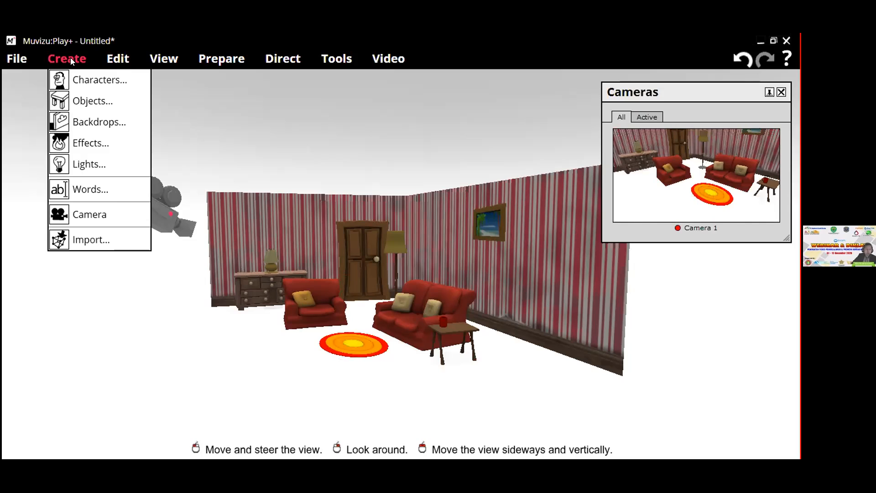
pyautogui.click(88, 84)
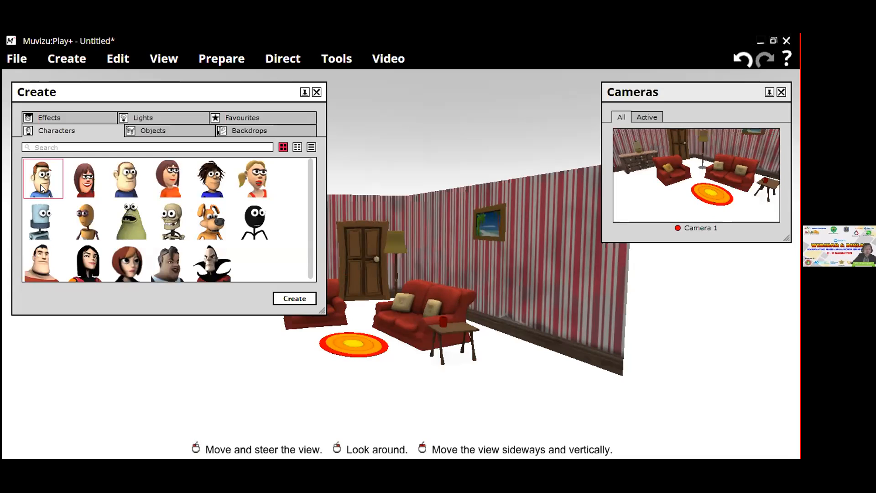
pyautogui.click(128, 178)
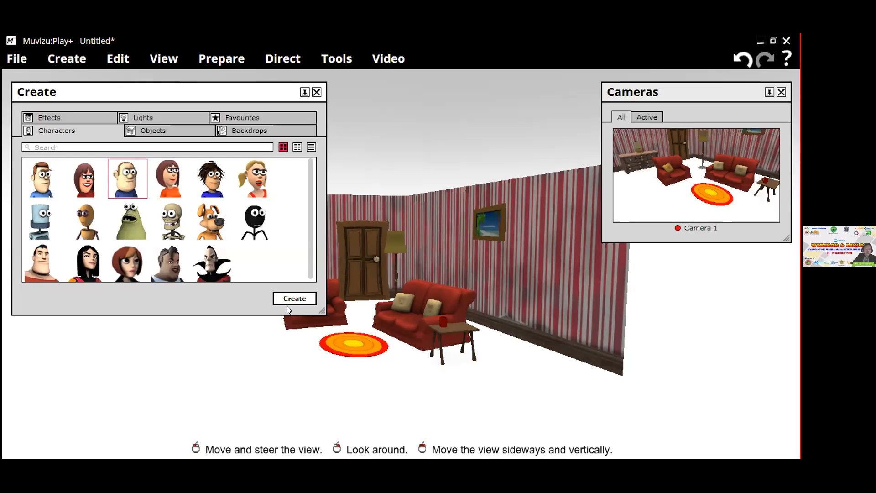
pyautogui.click(289, 295)
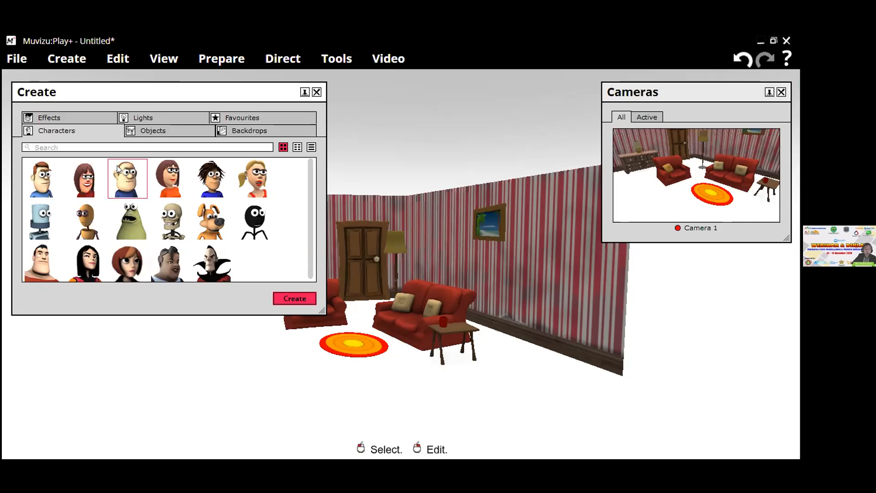
pyautogui.click(292, 298)
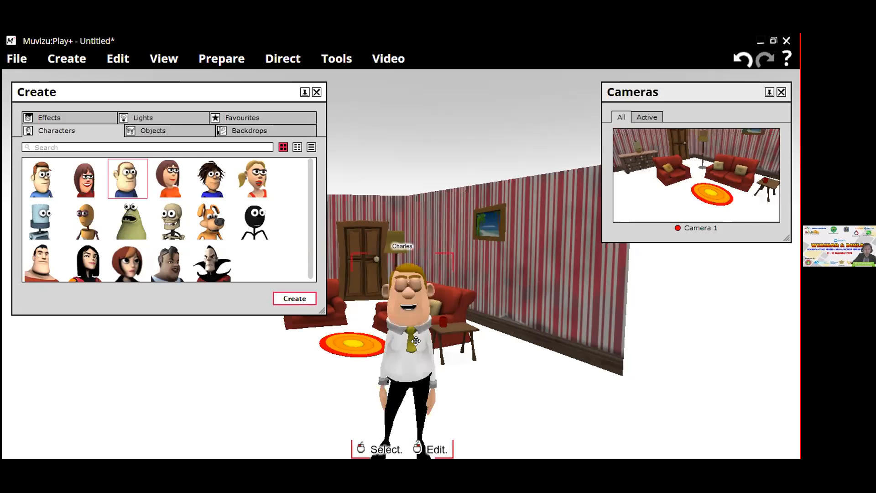
pyautogui.click(316, 92)
# - Open the new character for editing and examine the hats available for his appearance
pyautogui.rightClick(406, 288)
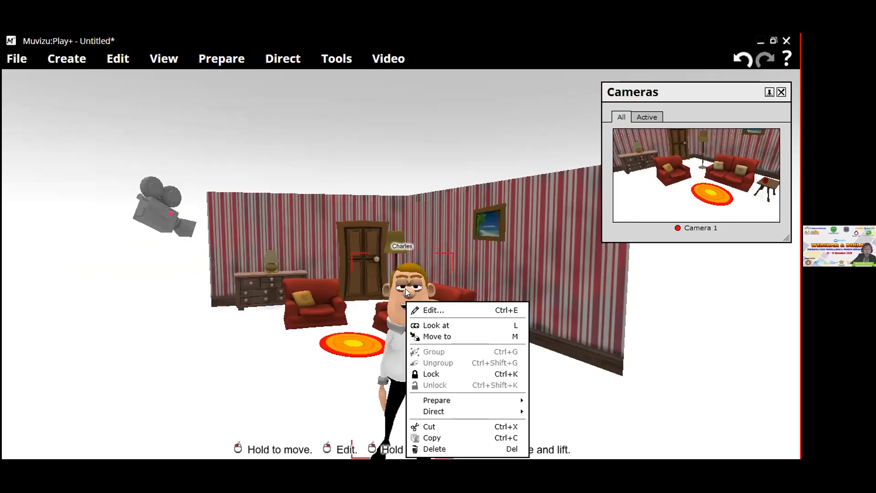
pyautogui.click(446, 314)
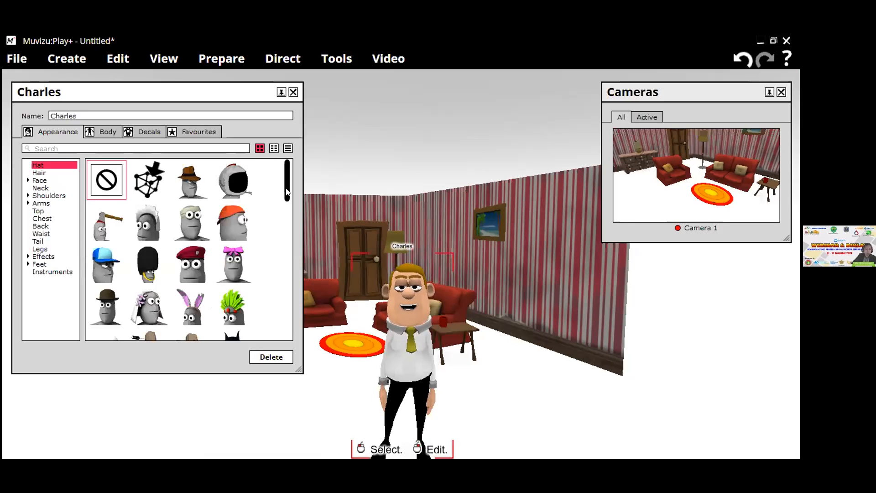
pyautogui.scroll(-1, 287, 221)
pyautogui.scroll(-3, 288, 237)
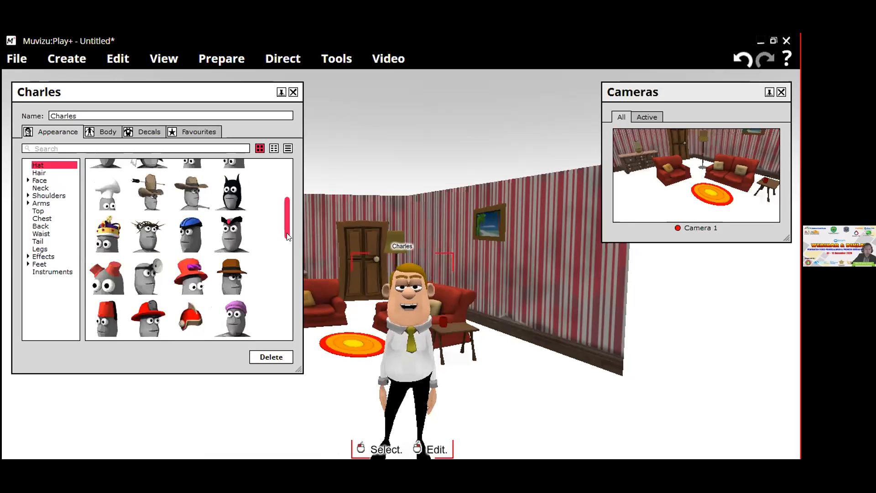
pyautogui.scroll(4, 295, 220)
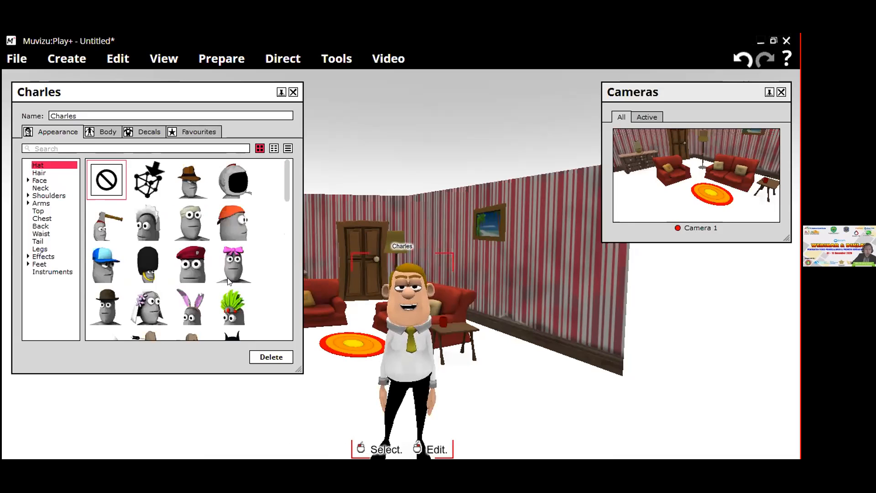
pyautogui.scroll(-3, 226, 280)
pyautogui.scroll(-2, 228, 281)
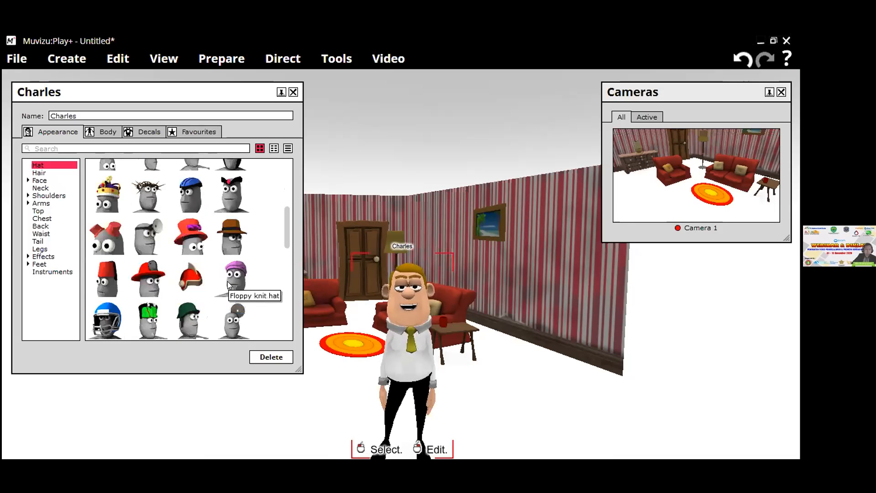
pyautogui.scroll(-3, 237, 304)
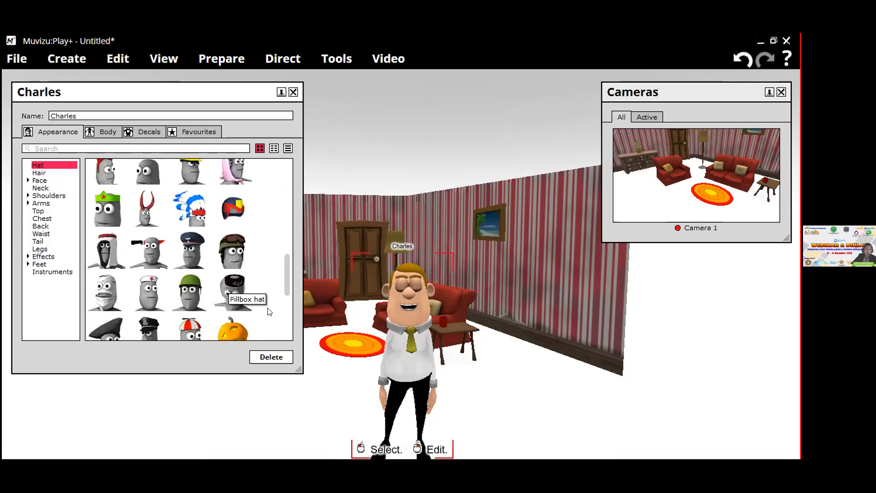
pyautogui.scroll(-3, 270, 311)
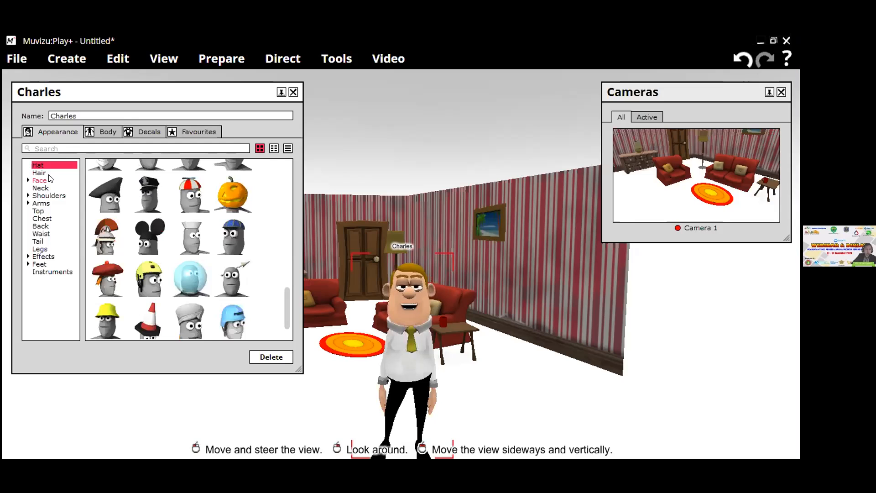
# - Change the character's hair to the Centre parting style
pyautogui.click(48, 173)
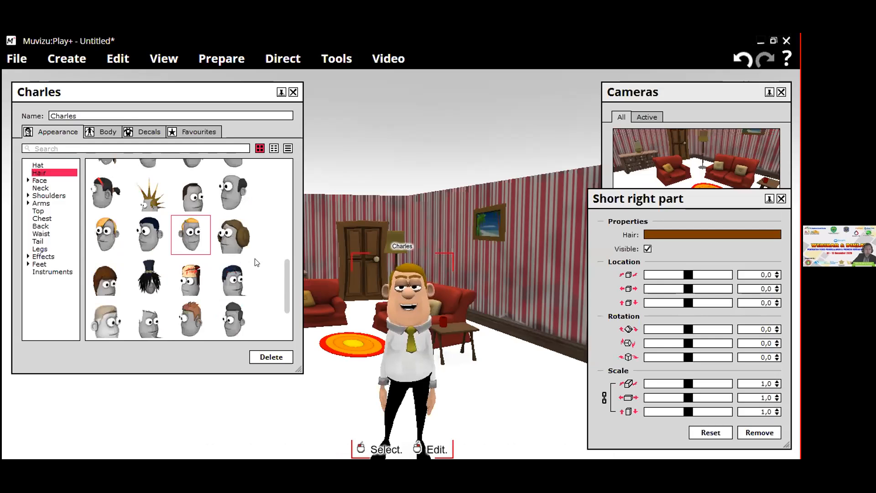
pyautogui.scroll(5, 256, 261)
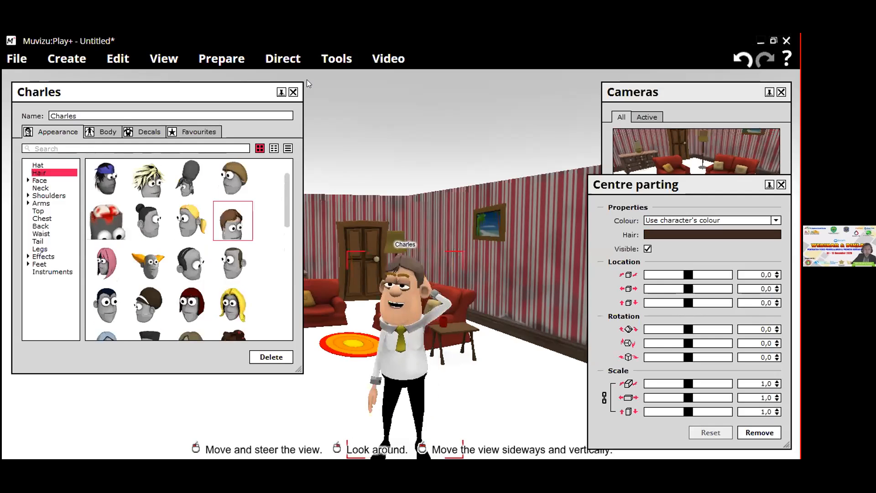
# - Recolour the tie around the character's neck green
pyautogui.click(40, 181)
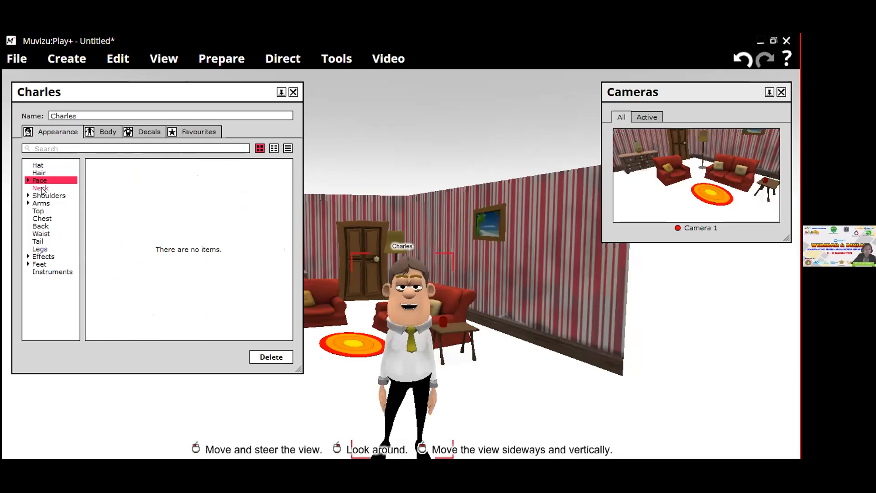
pyautogui.click(41, 188)
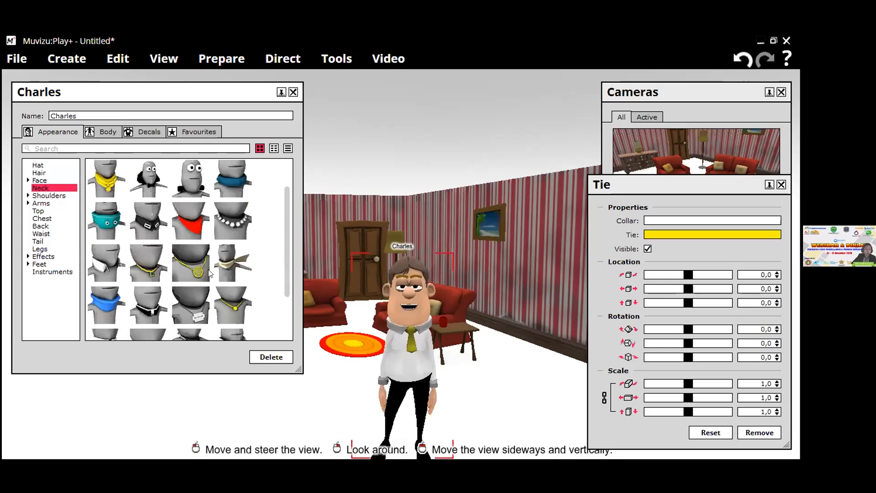
pyautogui.scroll(-1, 210, 273)
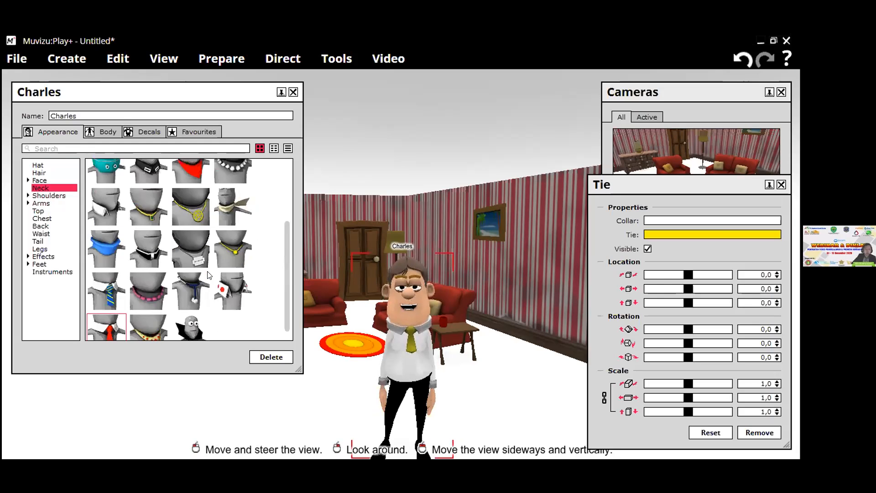
pyautogui.scroll(-1, 210, 274)
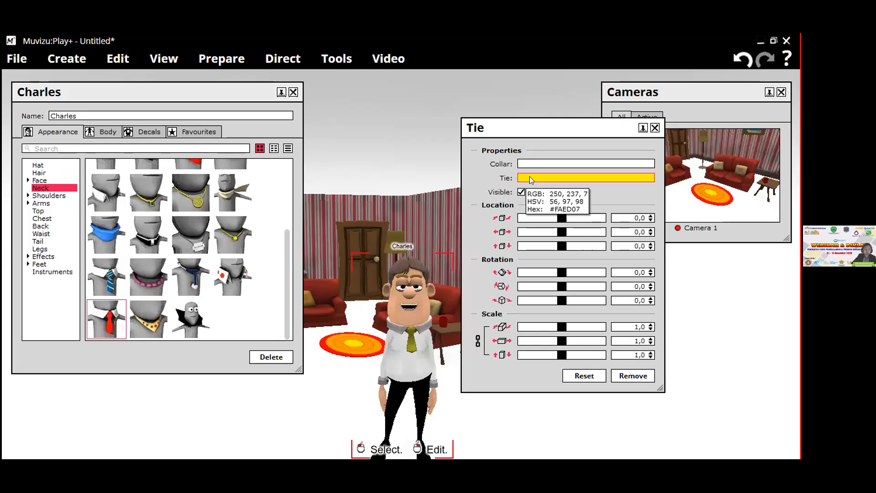
pyautogui.click(529, 177)
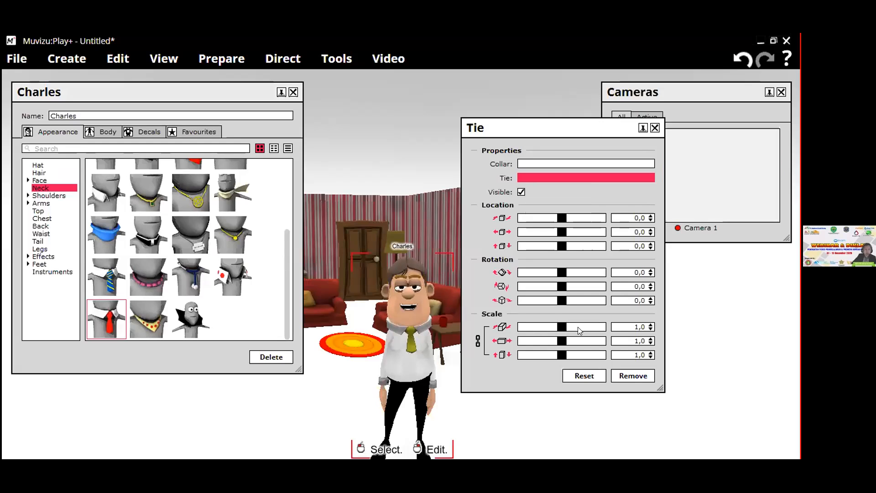
pyautogui.click(580, 285)
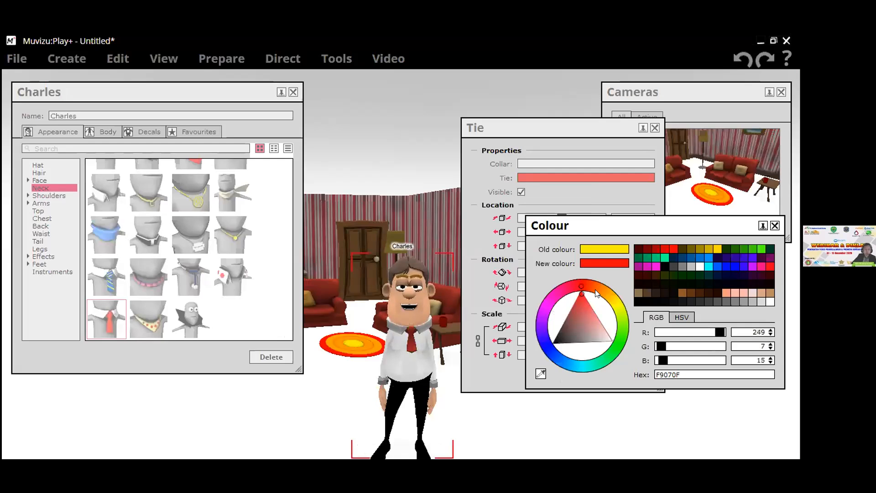
pyautogui.click(610, 299)
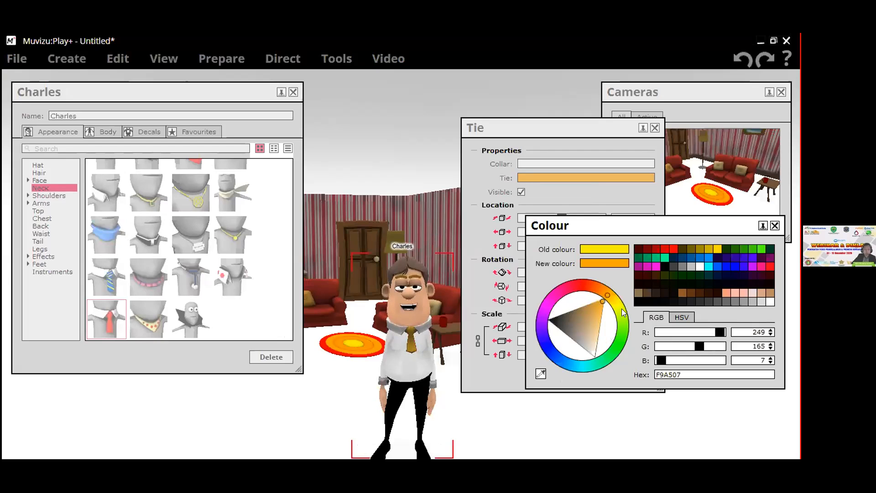
pyautogui.click(615, 351)
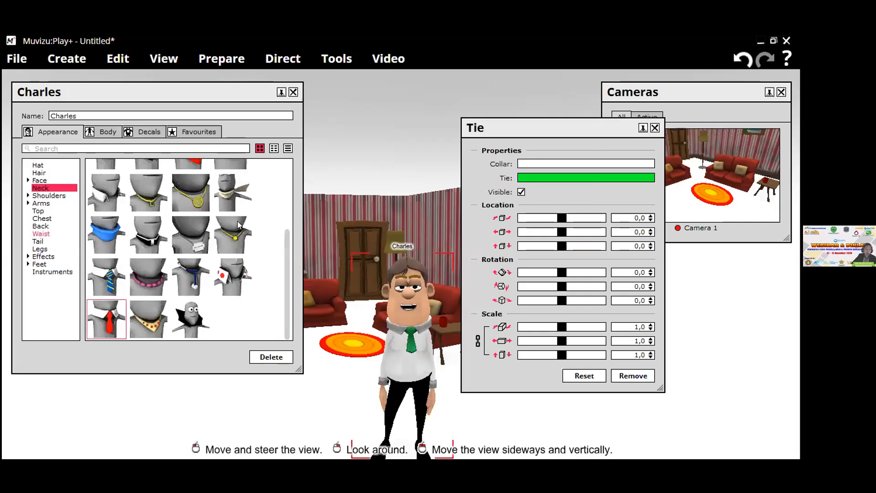
# - Change the character's top to the T-Shirt and set its body colour to cyan, hex 00FFFF
pyautogui.click(48, 196)
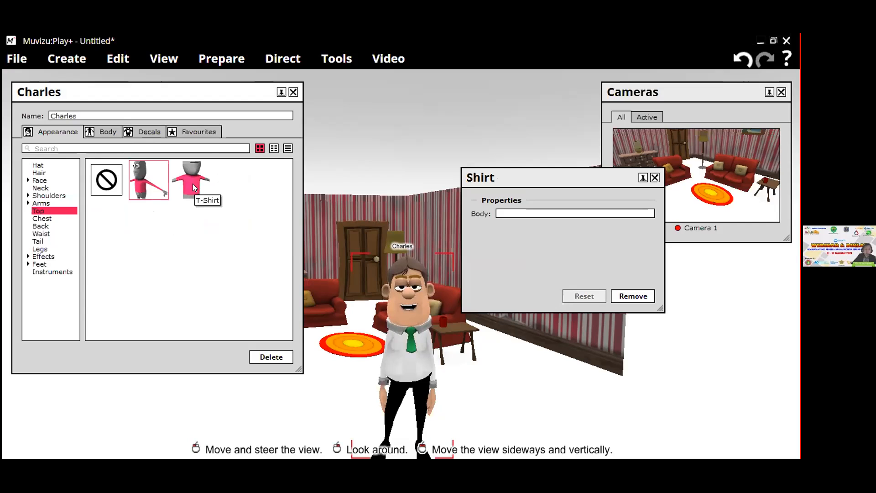
pyautogui.click(192, 184)
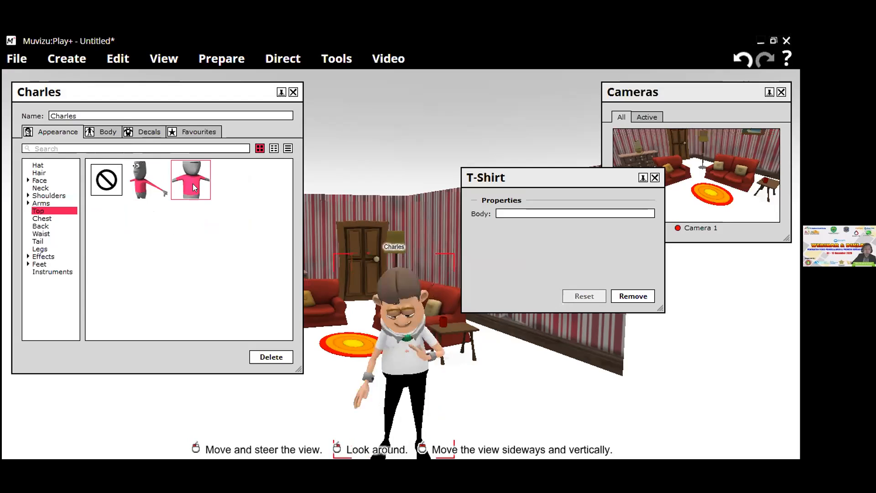
pyautogui.click(525, 211)
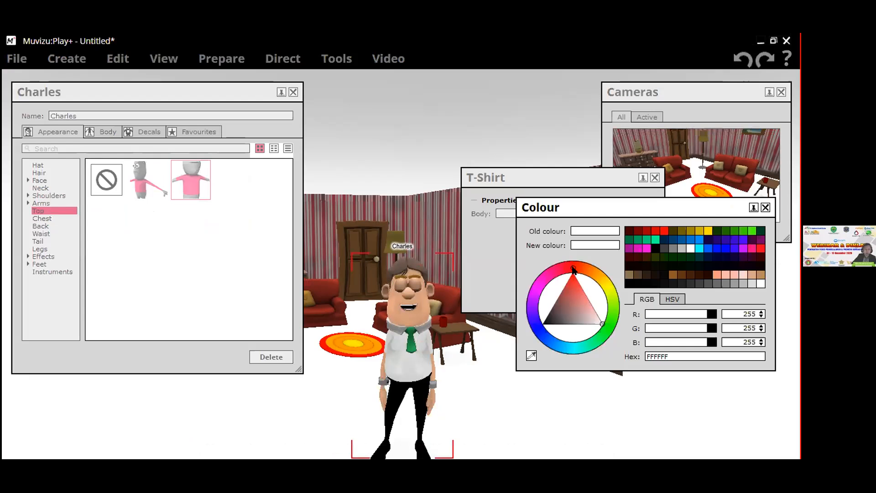
pyautogui.click(608, 294)
pyautogui.click(612, 318)
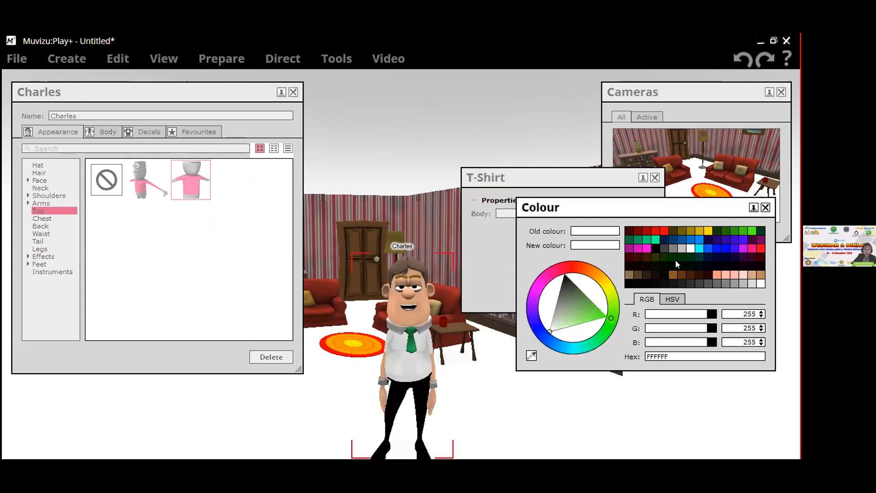
pyautogui.click(655, 231)
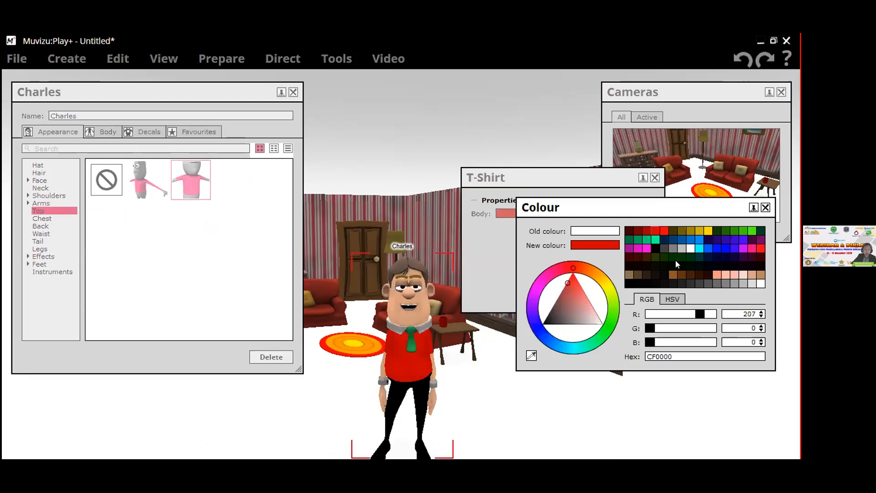
pyautogui.click(699, 248)
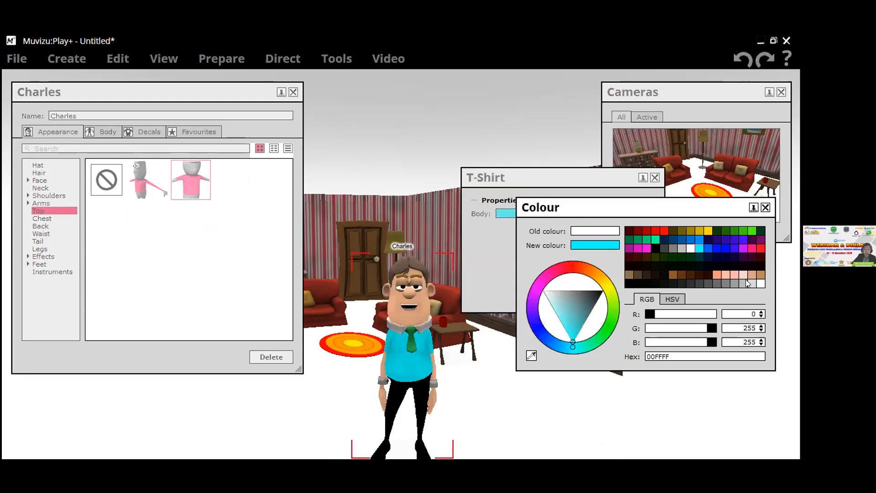
pyautogui.click(43, 212)
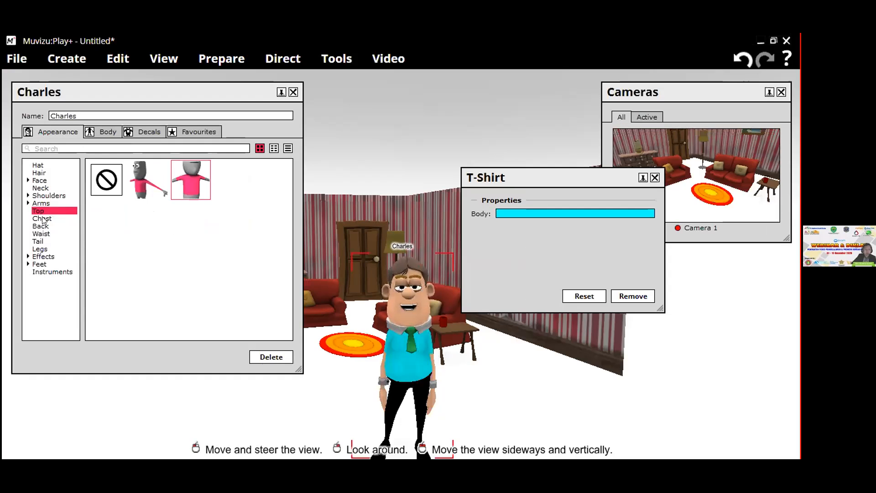
# - Add the red rosette to the character's chest
pyautogui.click(43, 218)
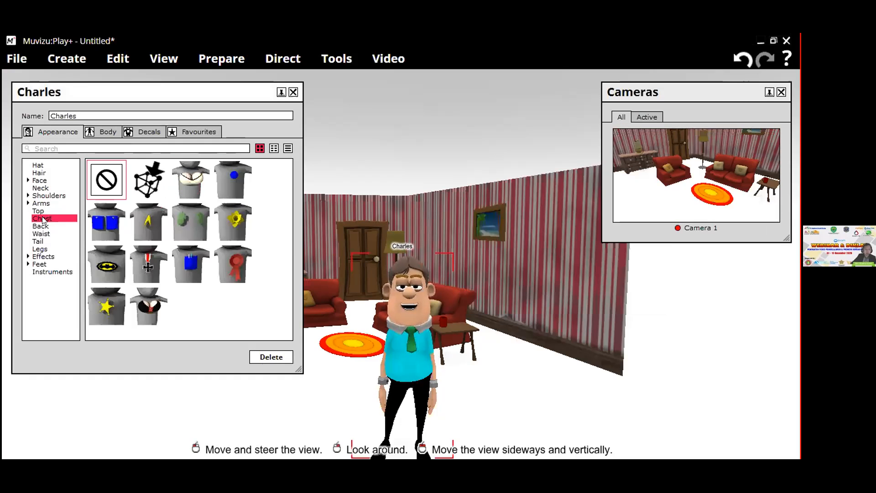
pyautogui.click(232, 261)
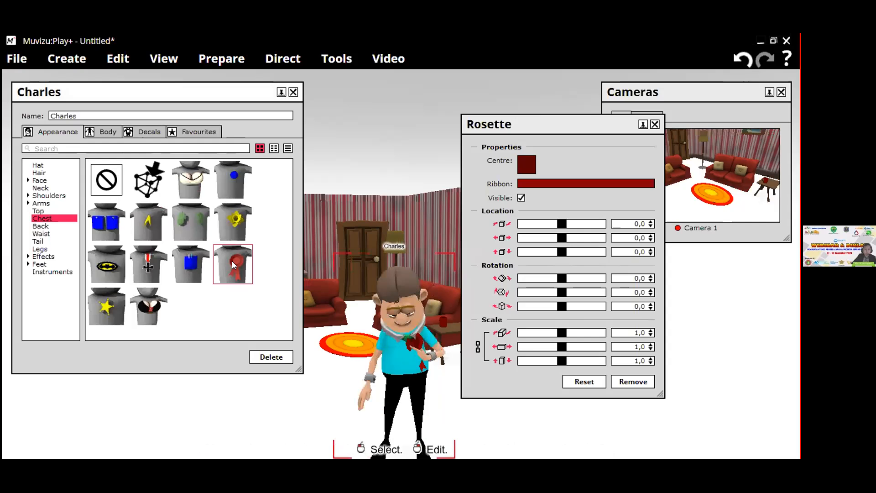
# - Examine the back, waist, tail, legs, effects and instruments options for the character, keeping the trousers selected
pyautogui.click(42, 226)
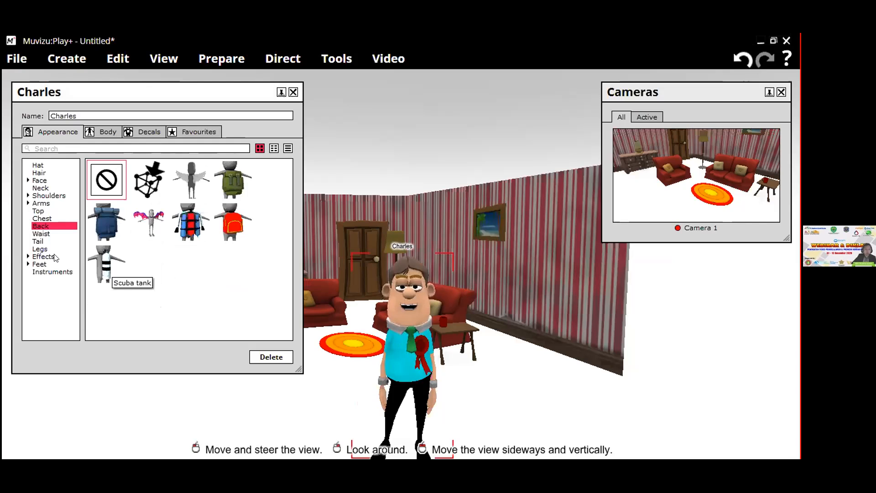
pyautogui.click(41, 234)
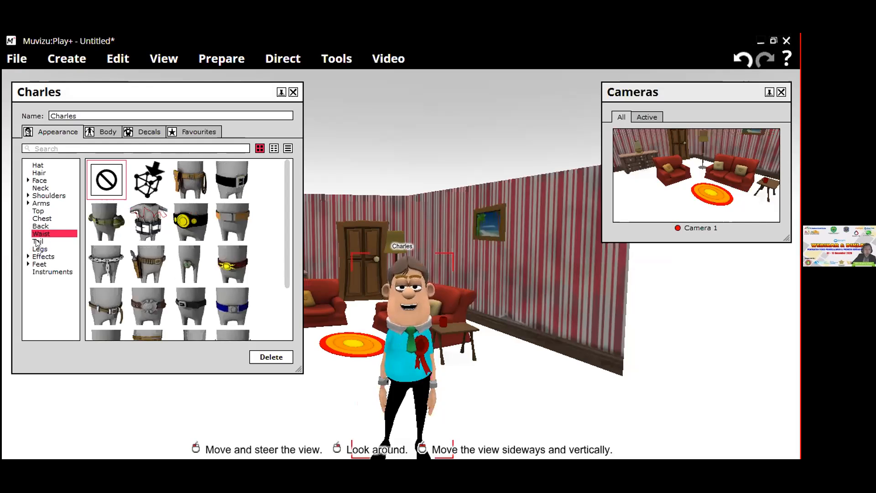
pyautogui.click(37, 242)
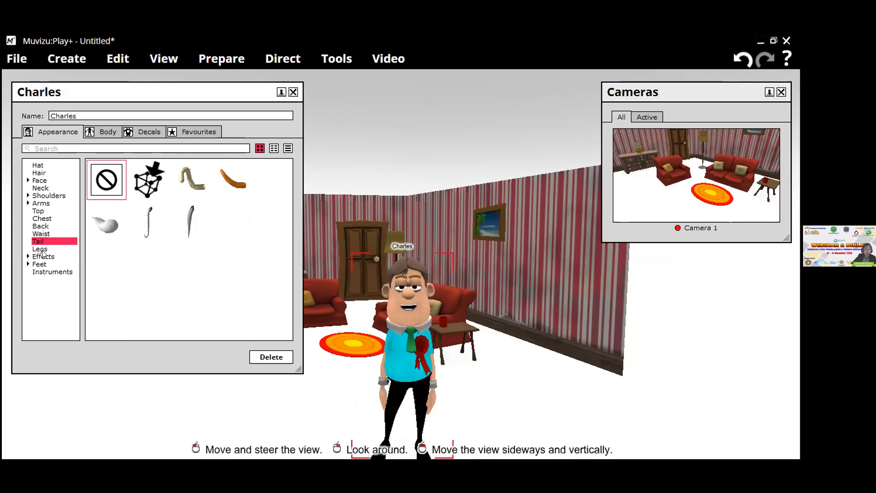
pyautogui.click(41, 250)
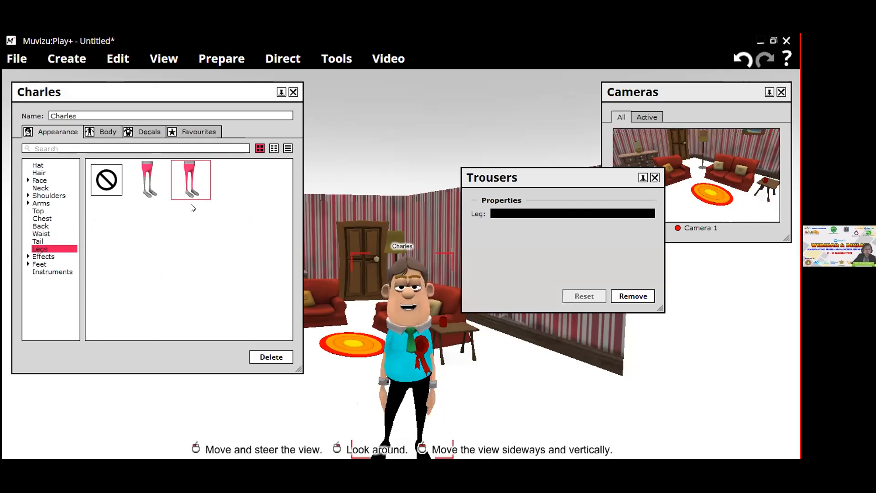
pyautogui.click(191, 179)
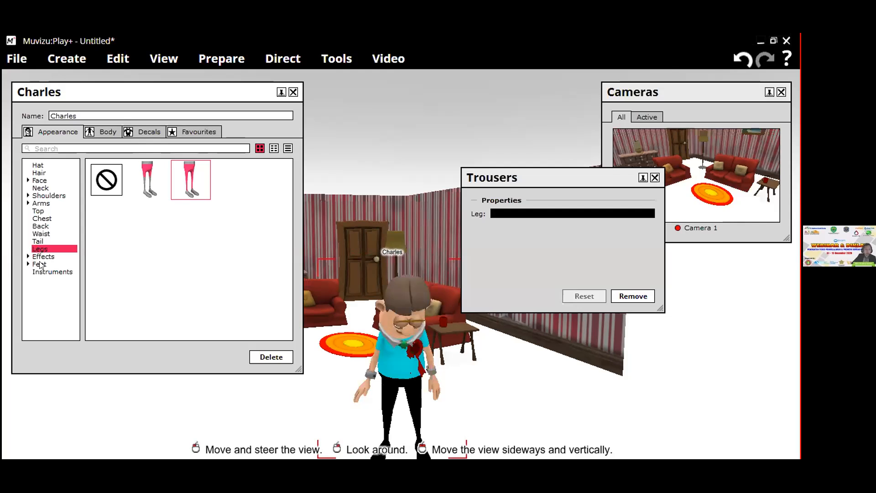
pyautogui.click(41, 257)
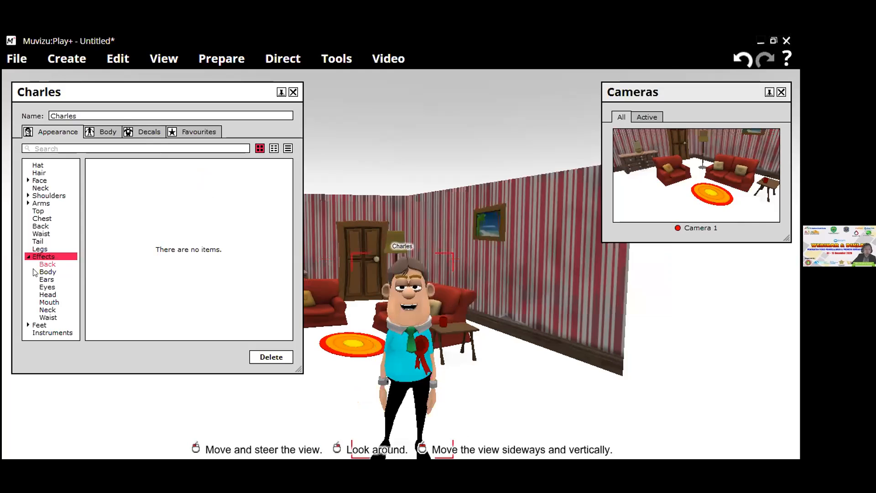
pyautogui.click(30, 257)
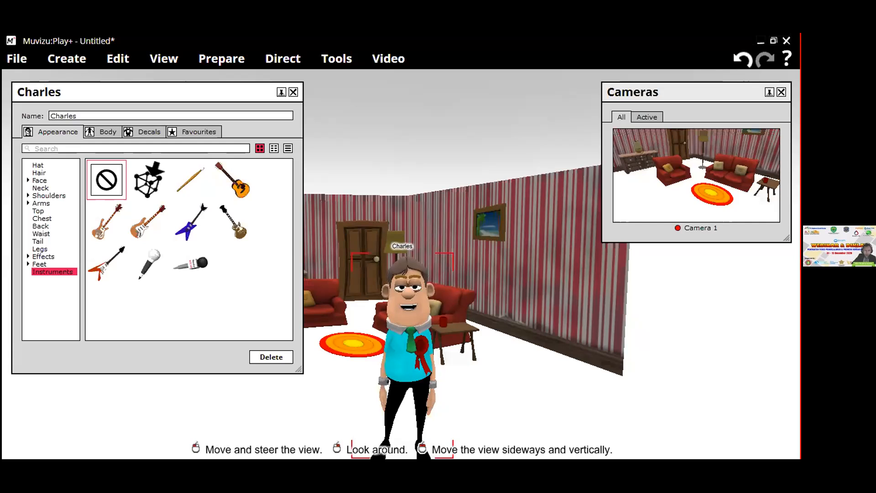
# - Move the character back beside the round orange rug, in front of the red armchair
pyautogui.moveTo(409, 353); pyautogui.dragTo(350, 301)
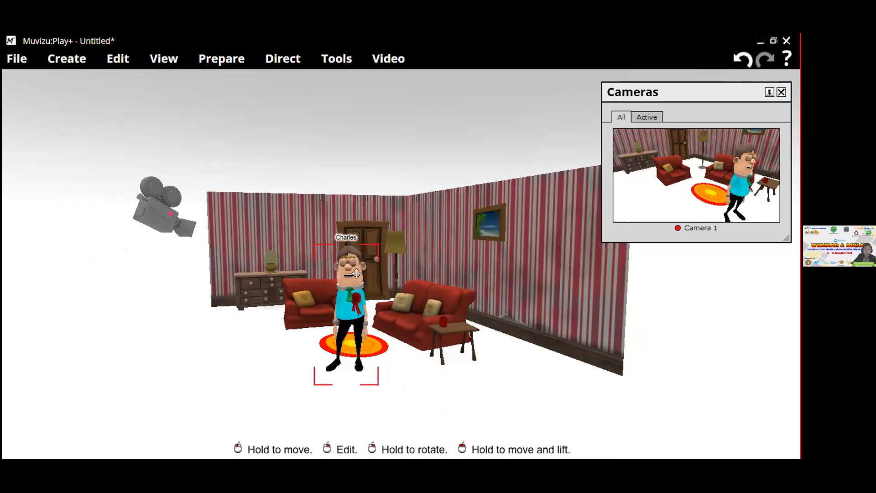
# - Move Camera 1 closer so it faces the character from the front, and tilt it up to a level view
pyautogui.click(171, 212)
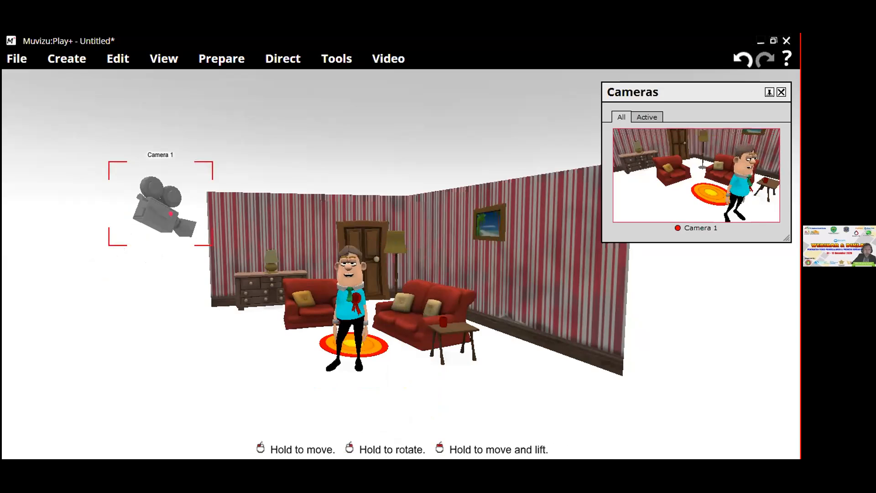
pyautogui.moveTo(165, 205); pyautogui.dragTo(308, 208)
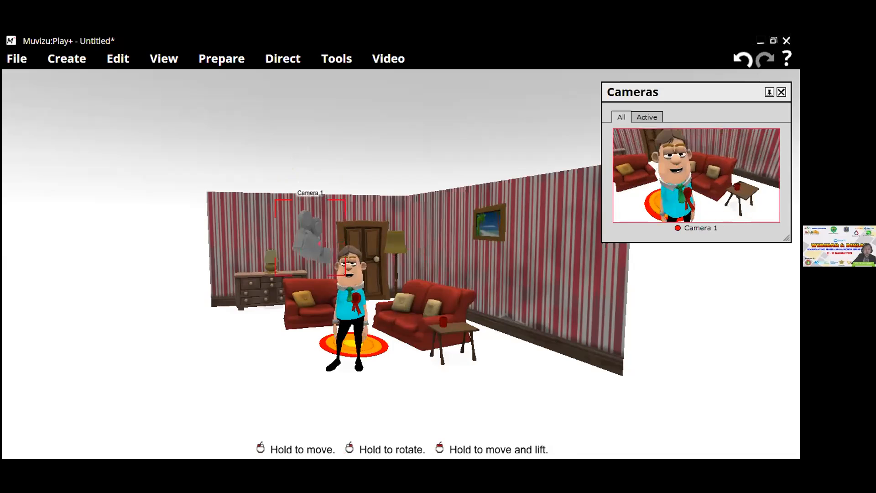
pyautogui.moveTo(311, 238)
pyautogui.mouseDown()
pyautogui.moveTo(314, 248)
pyautogui.moveTo(310, 228)
pyautogui.mouseUp()
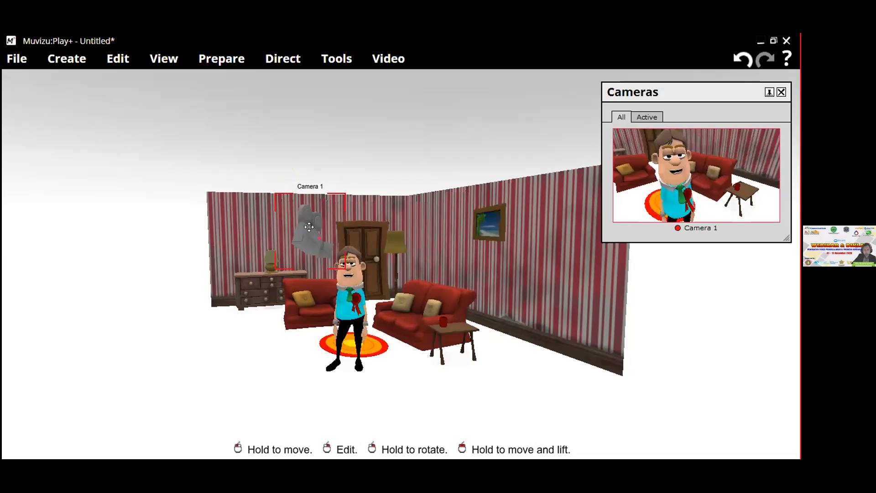
pyautogui.moveTo(310, 228)
pyautogui.mouseDown(button='right')
pyautogui.moveTo(310, 217)
pyautogui.moveTo(310, 249)
pyautogui.moveTo(312, 230)
pyautogui.mouseUp(button='right')
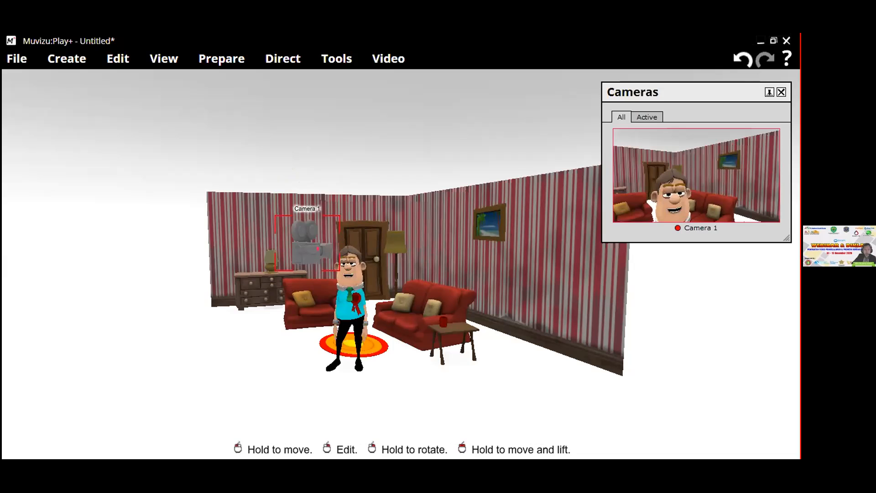
# - Lower and turn Camera 1 to frame the character's upper body on the left of the shot, with the sofa on the right
pyautogui.moveTo(312, 242); pyautogui.dragTo(301, 274)
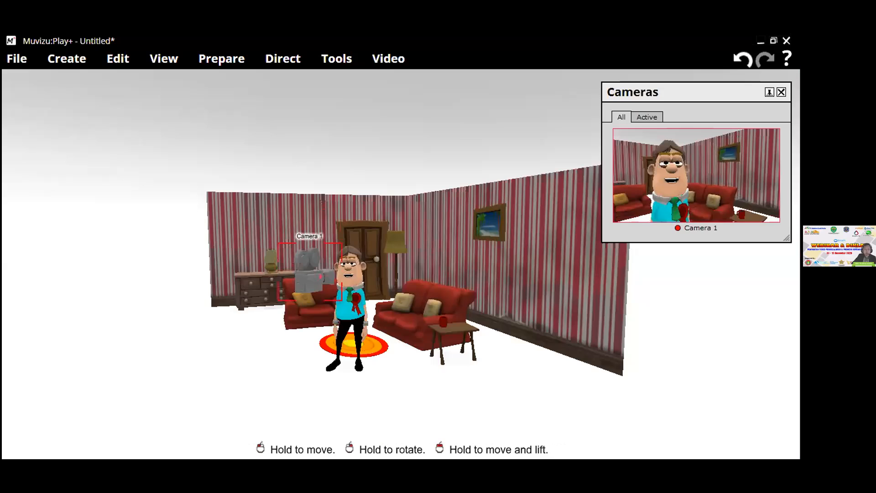
pyautogui.moveTo(301, 274); pyautogui.dragTo(301, 275, button='right')
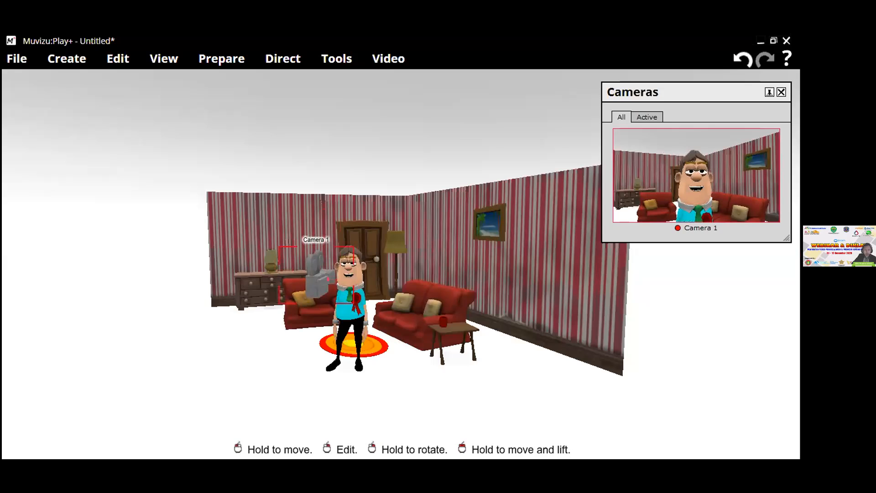
pyautogui.moveTo(310, 283); pyautogui.dragTo(312, 286)
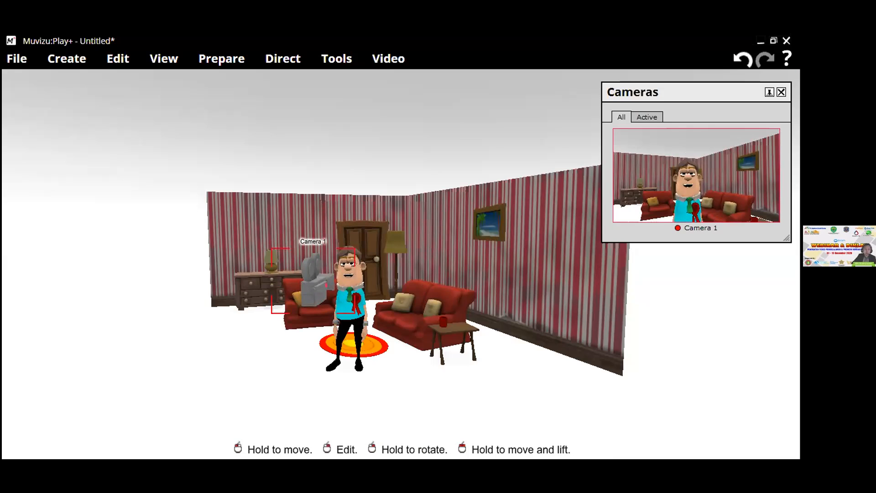
pyautogui.moveTo(314, 290); pyautogui.dragTo(350, 291)
pyautogui.moveTo(350, 291); pyautogui.dragTo(352, 279, button='right')
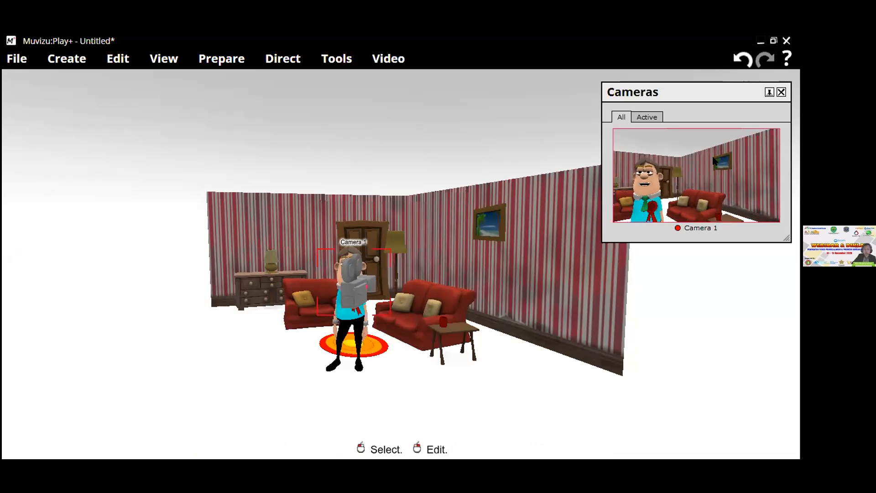
pyautogui.click(360, 295)
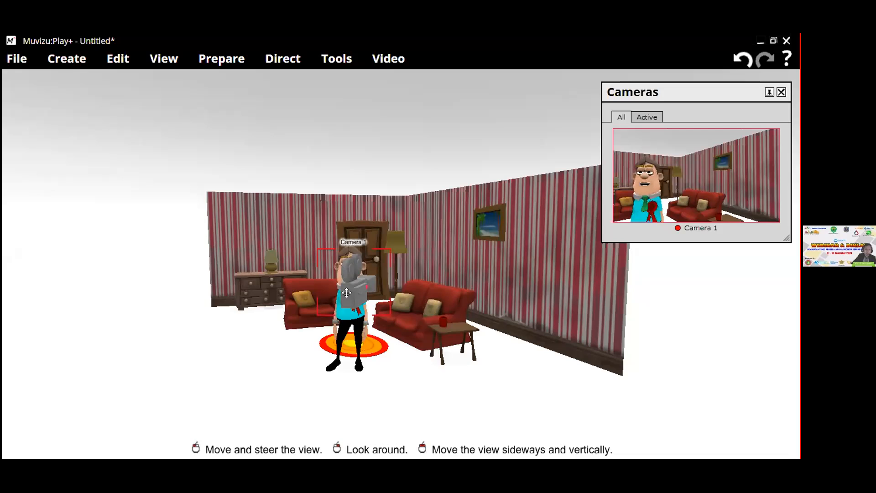
# - Add a second camera and position it at head height on the armchair side of Camera 1, framing the character's upper body
pyautogui.click(70, 58)
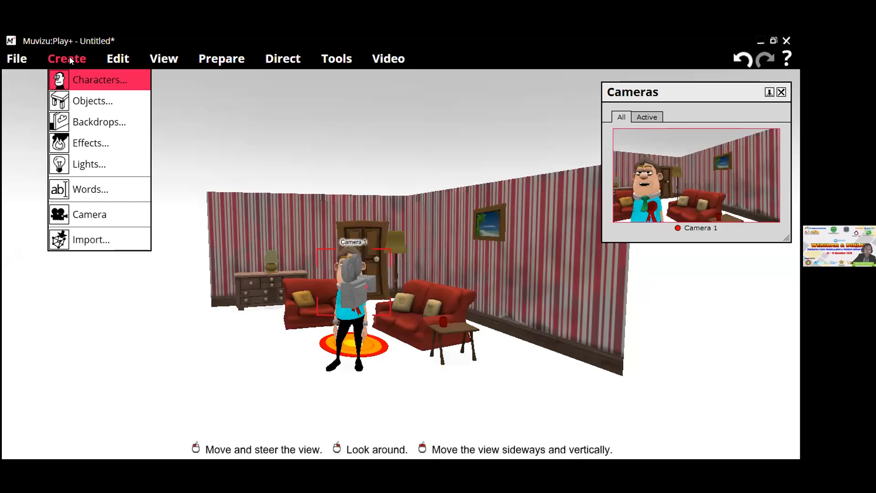
pyautogui.click(97, 215)
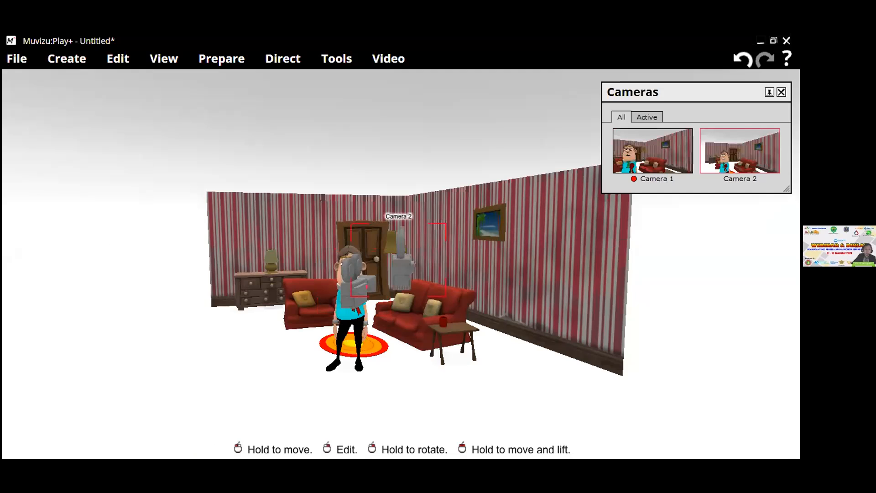
pyautogui.moveTo(401, 264); pyautogui.dragTo(327, 253)
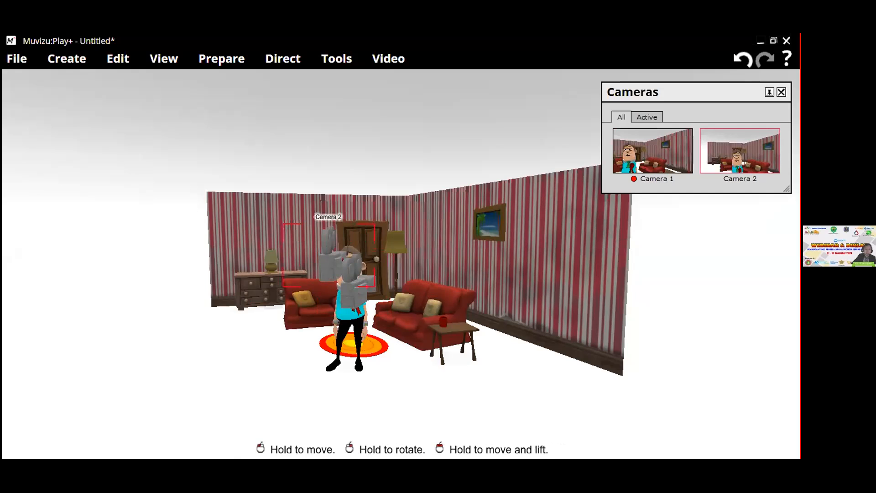
pyautogui.moveTo(327, 254); pyautogui.dragTo(322, 285)
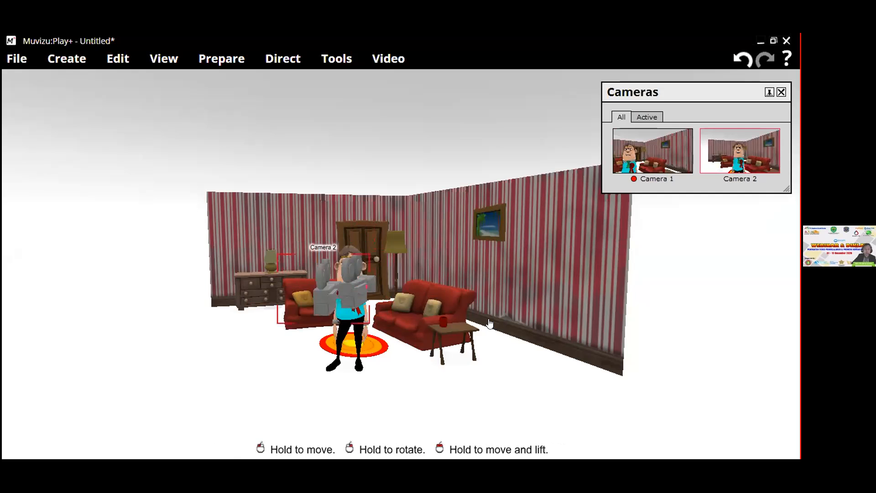
# - Add a third camera on the sofa side of Camera 1 and turn it to frame the character on the right of its shot
pyautogui.click(67, 58)
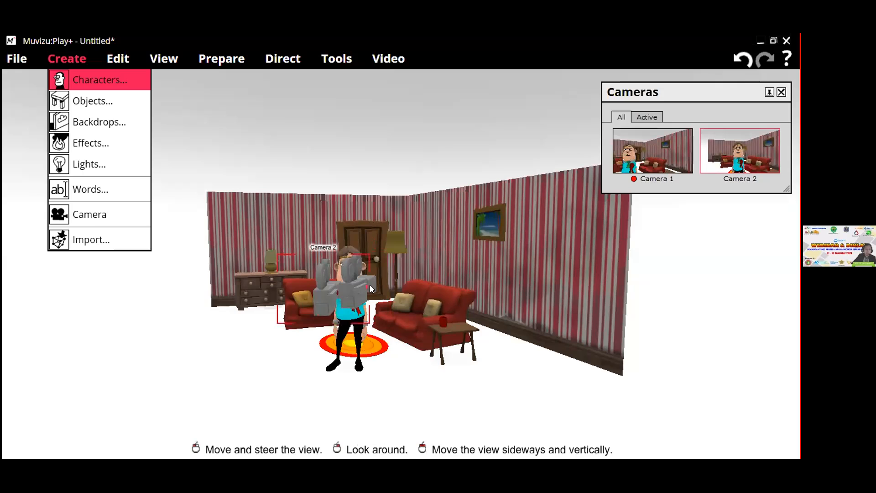
pyautogui.click(325, 302)
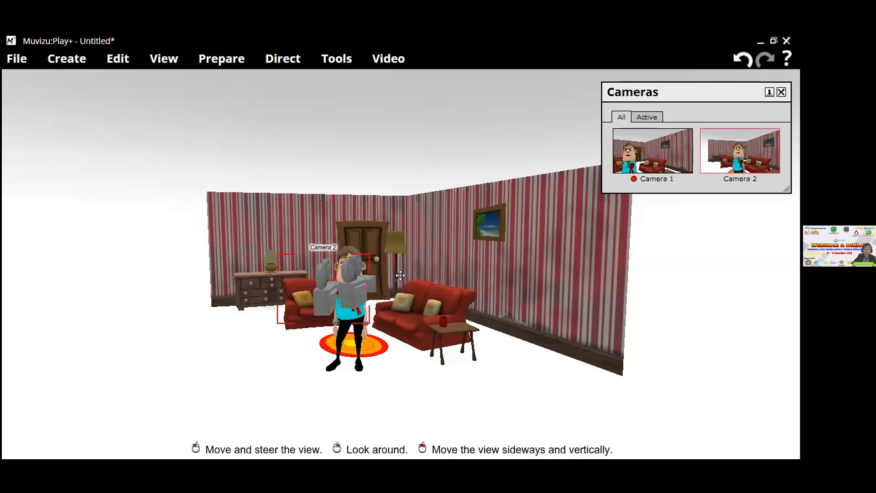
pyautogui.click(400, 275)
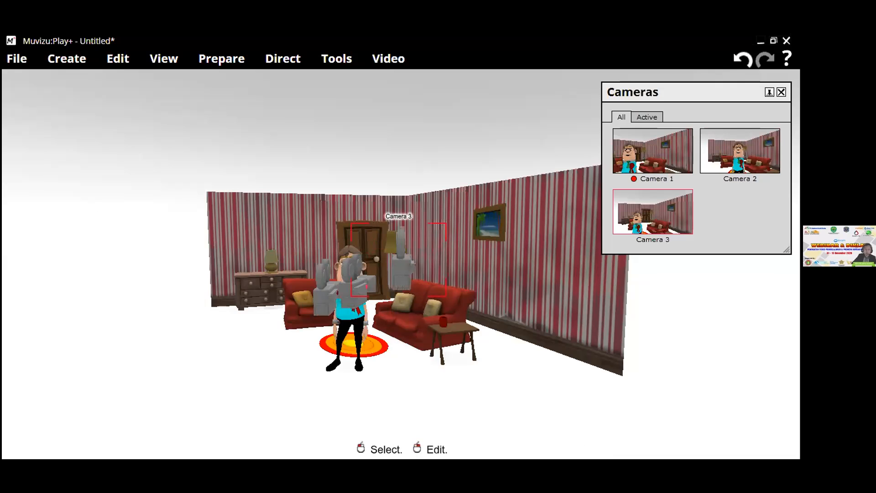
pyautogui.moveTo(401, 274); pyautogui.dragTo(296, 276)
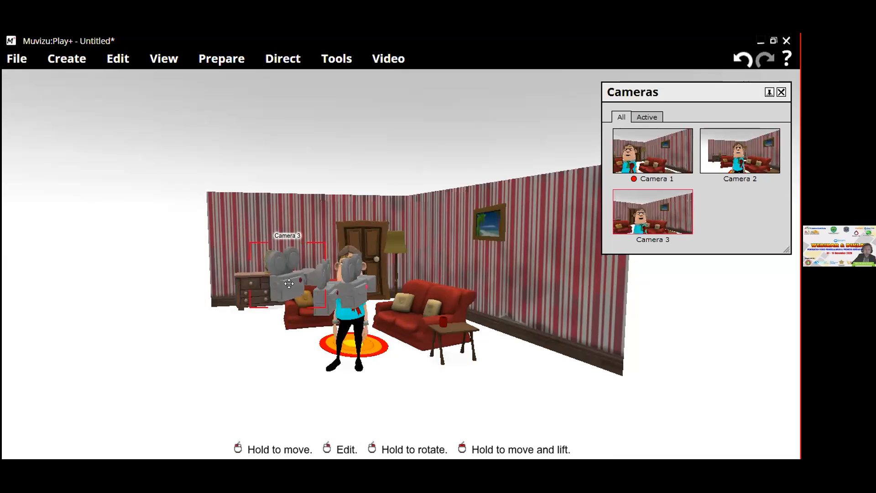
pyautogui.moveTo(291, 276); pyautogui.dragTo(354, 273)
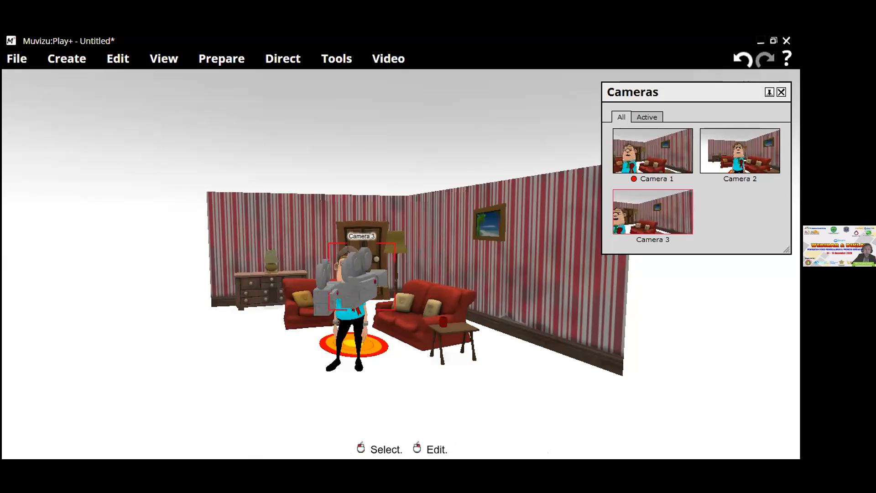
pyautogui.moveTo(358, 277)
pyautogui.mouseDown(button='right')
pyautogui.moveTo(393, 273)
pyautogui.moveTo(356, 272)
pyautogui.mouseUp(button='right')
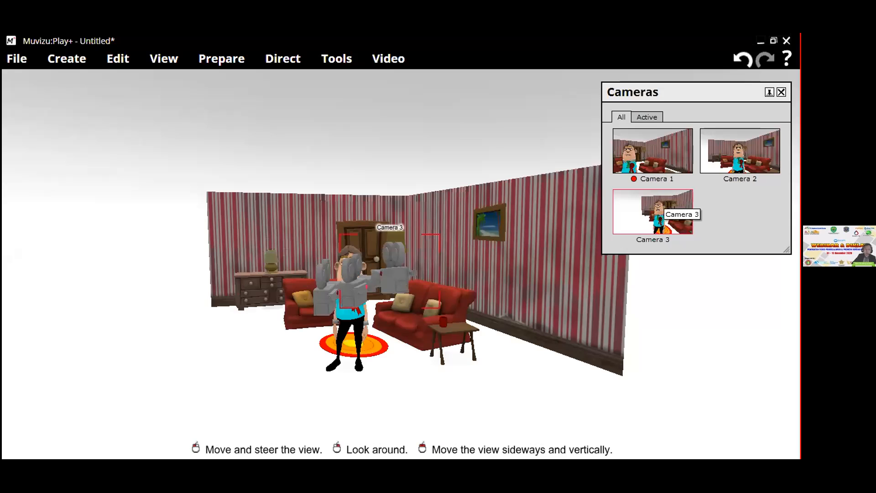
pyautogui.moveTo(396, 276); pyautogui.dragTo(386, 275)
pyautogui.moveTo(386, 275); pyautogui.dragTo(400, 294, button='right')
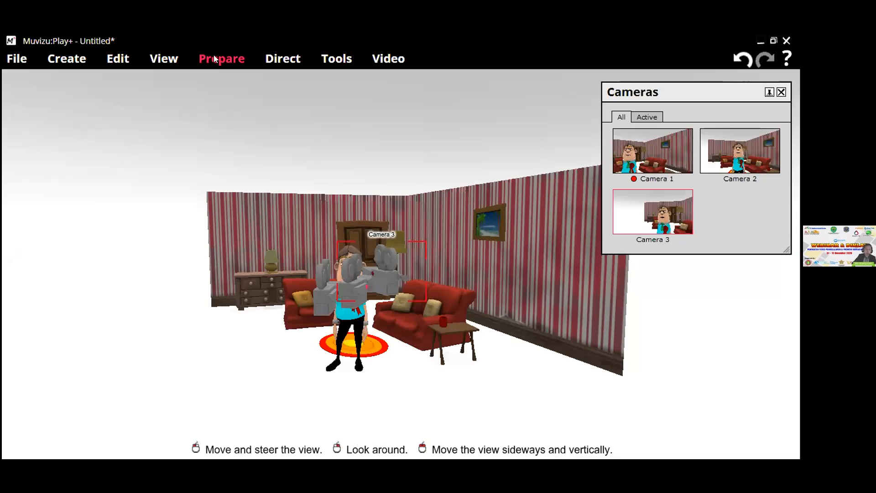
# - Open the audio preparation and create a new audio track
pyautogui.click(240, 81)
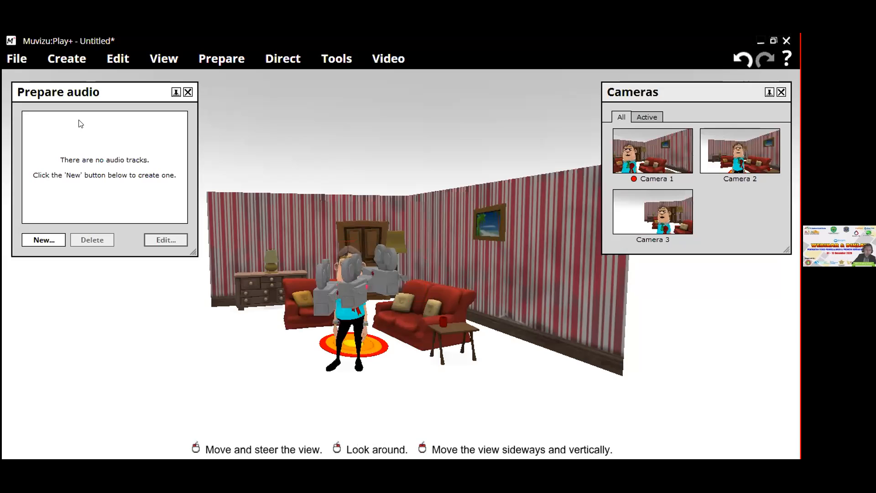
pyautogui.click(42, 240)
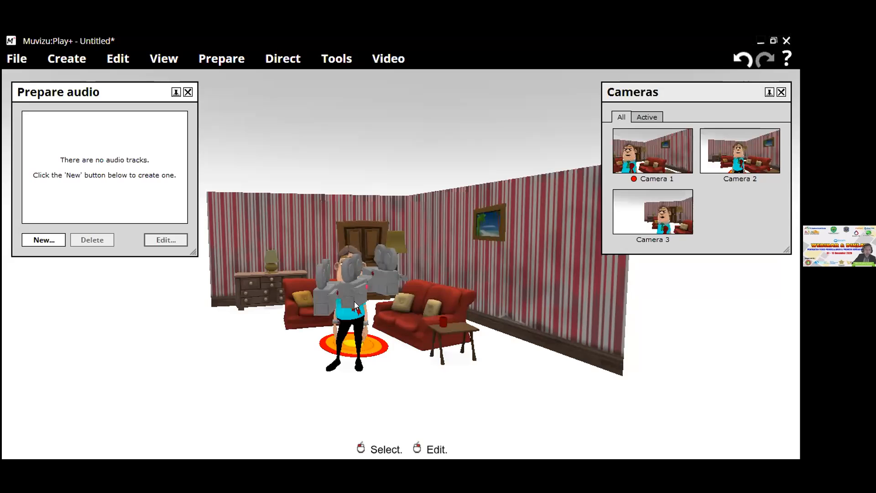
pyautogui.click(43, 239)
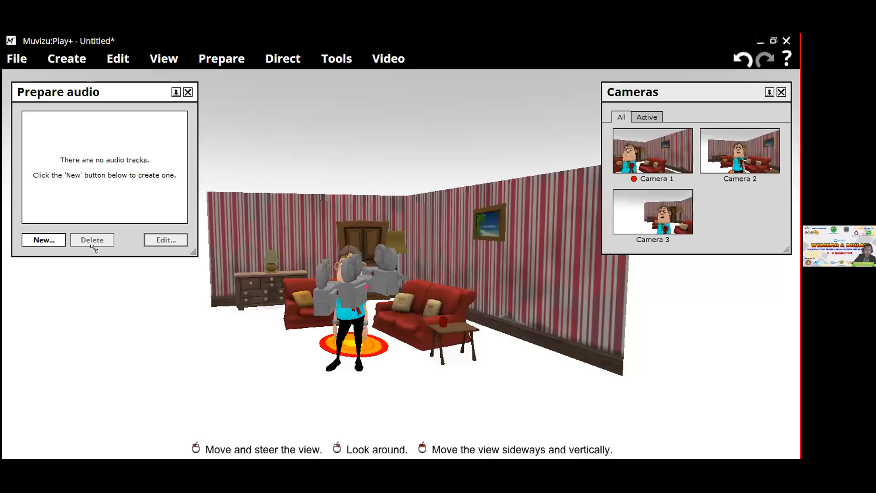
pyautogui.click(43, 240)
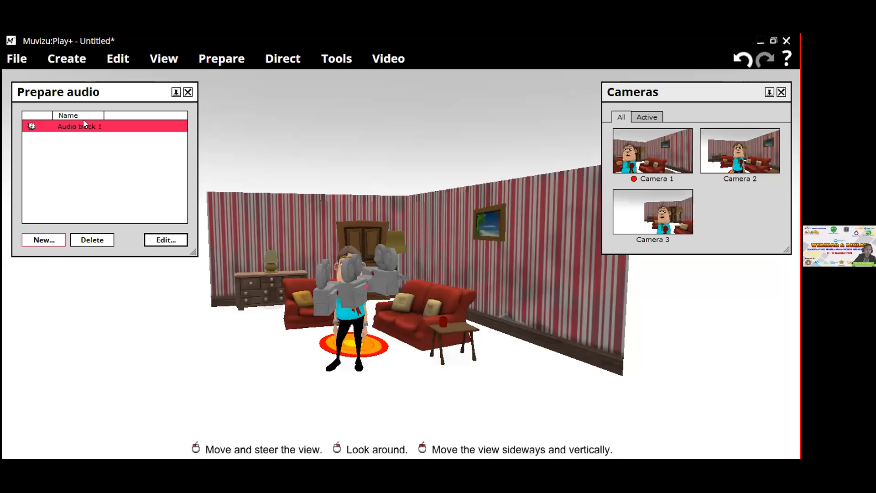
# - Import the sound file 1.mp3 from the Almera folder into the audio track, and close the audio preparation
pyautogui.click(176, 241)
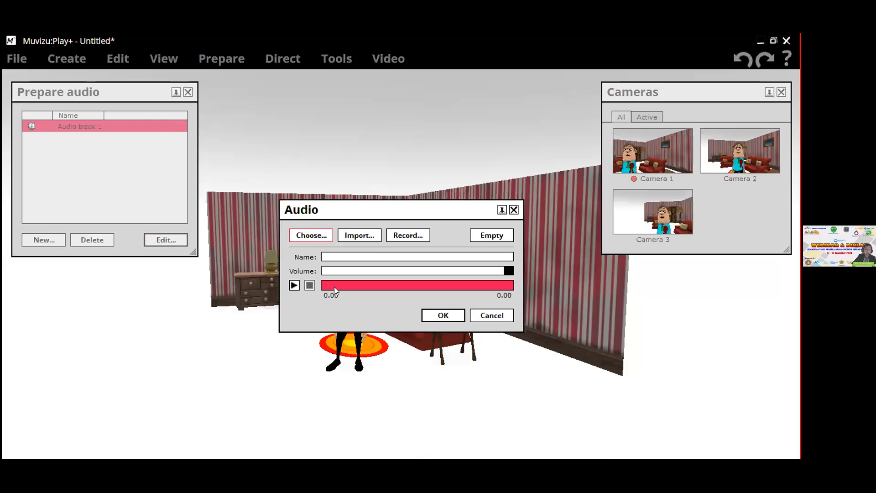
pyautogui.click(359, 235)
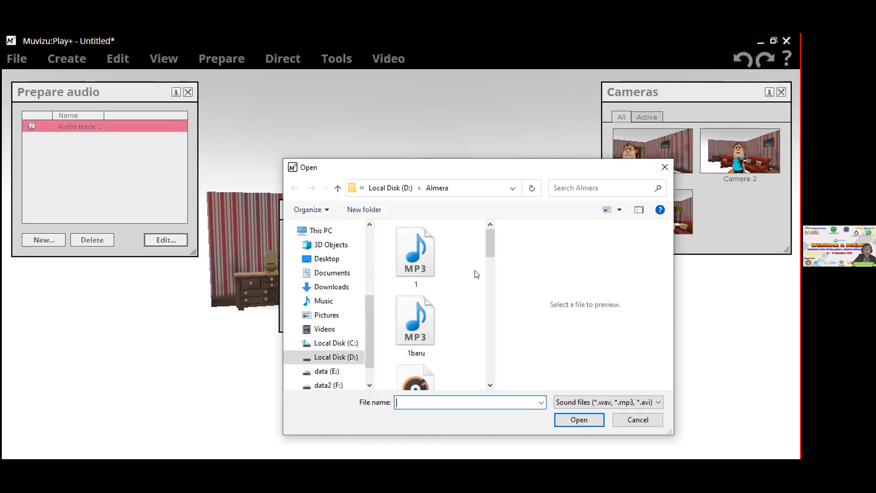
pyautogui.click(424, 267)
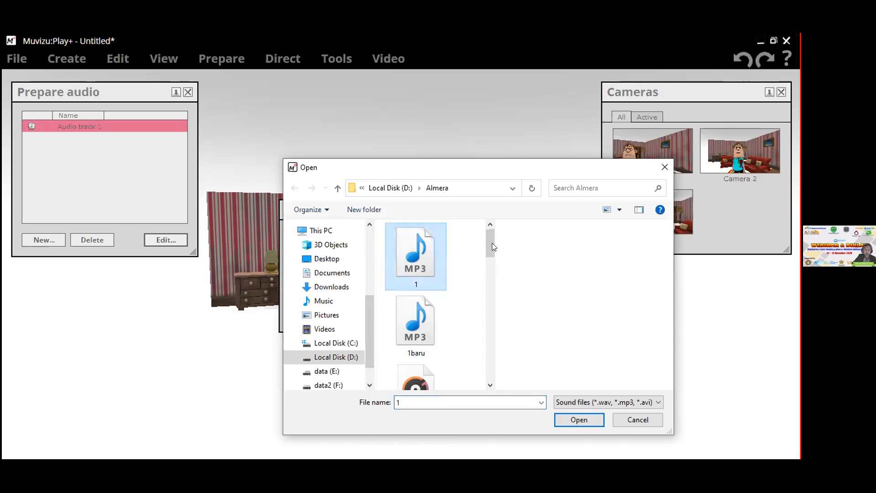
pyautogui.moveTo(489, 241); pyautogui.dragTo(489, 235)
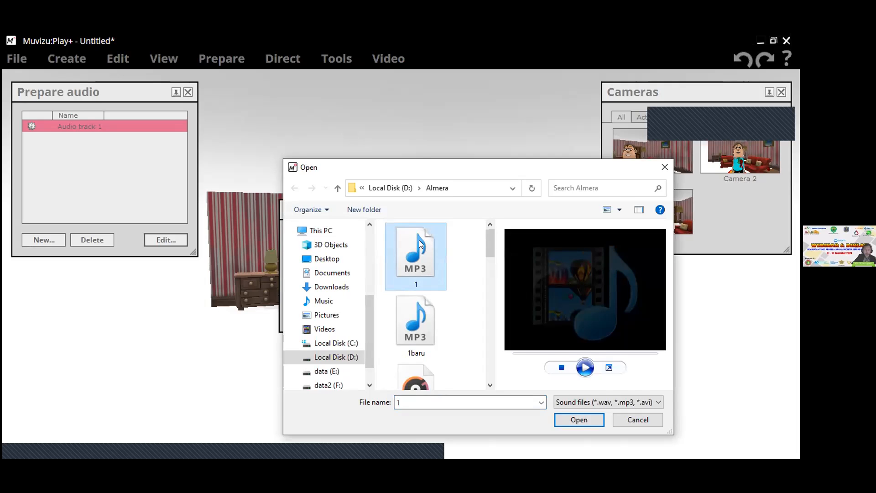
pyautogui.click(589, 392)
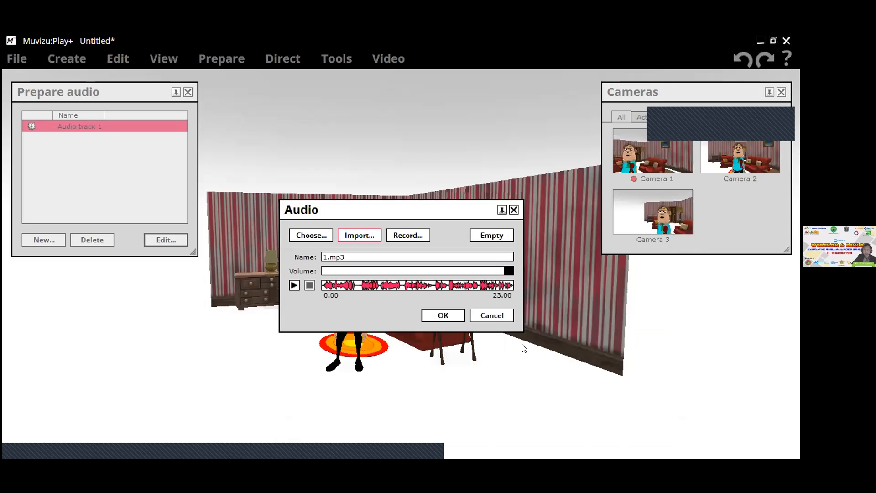
pyautogui.click(442, 317)
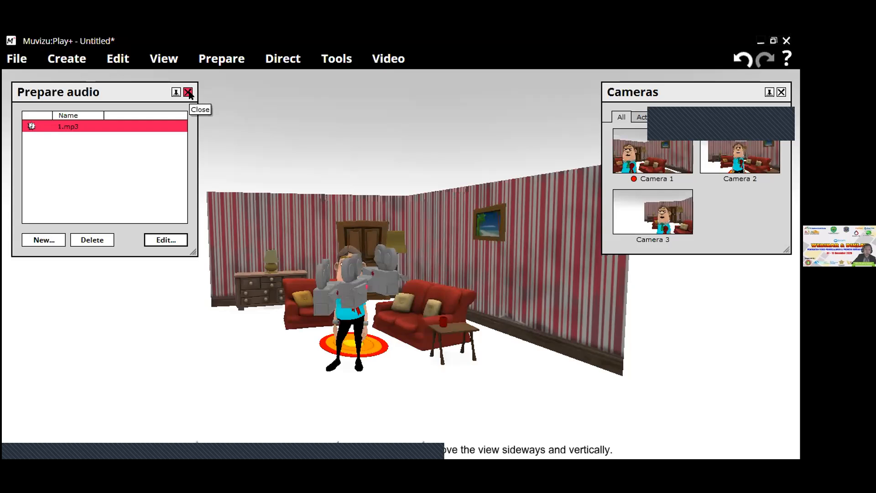
pyautogui.click(188, 92)
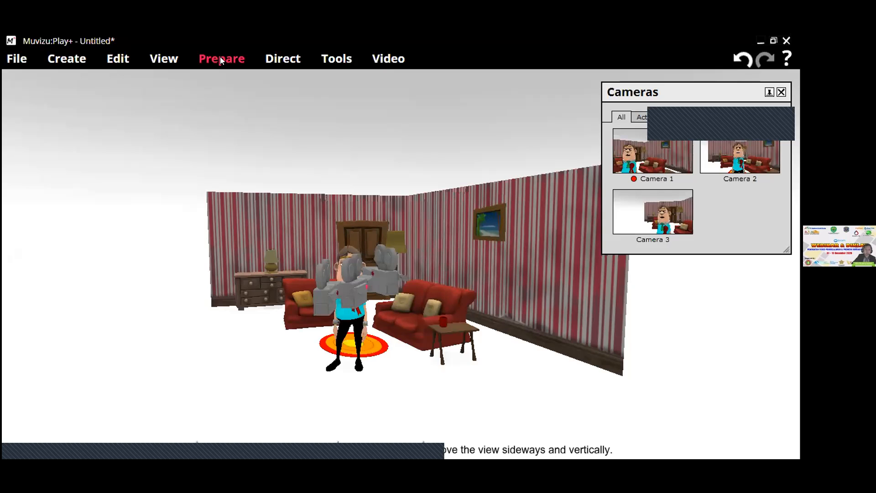
# - Open the character action preparation and examine the action slots on pages 1 to 4
pyautogui.click(220, 57)
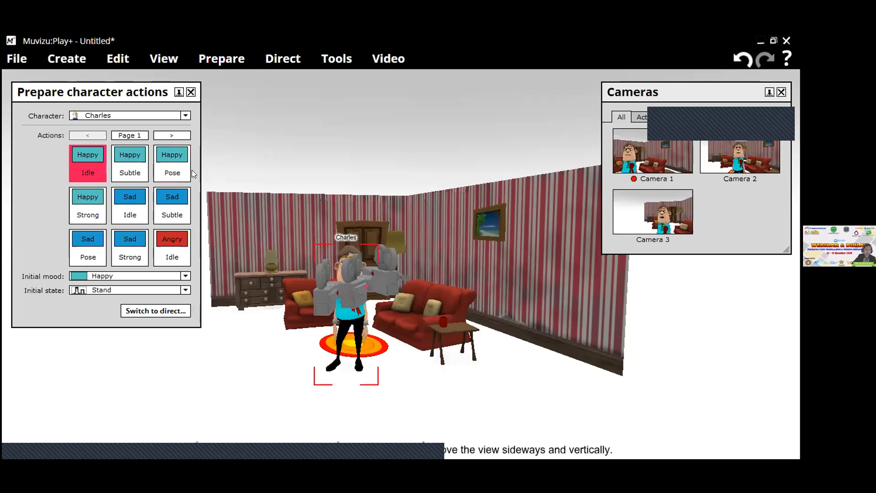
pyautogui.click(172, 136)
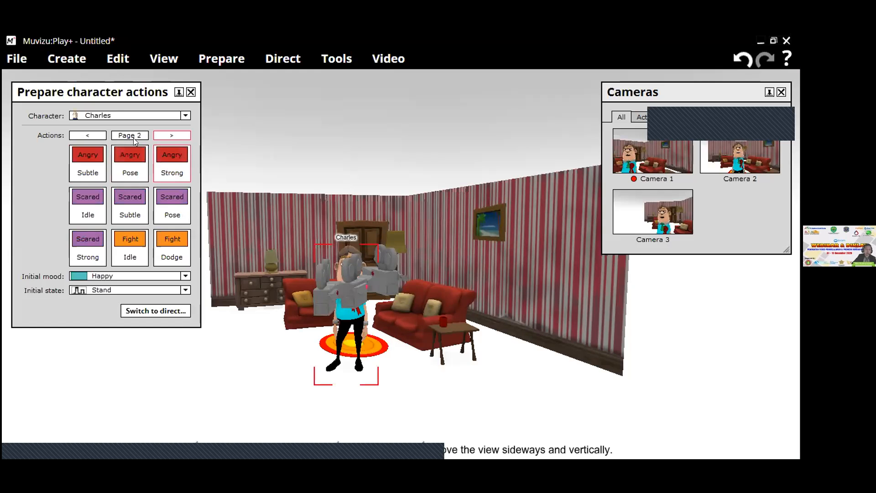
pyautogui.click(171, 135)
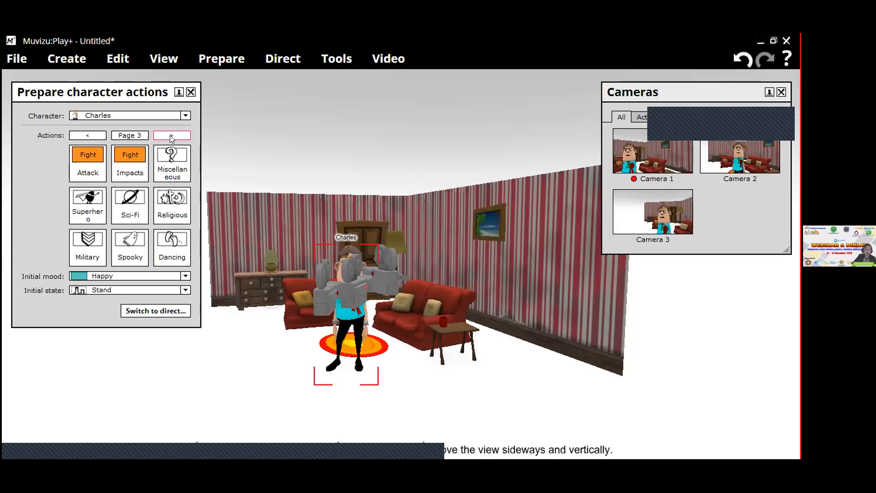
pyautogui.click(171, 136)
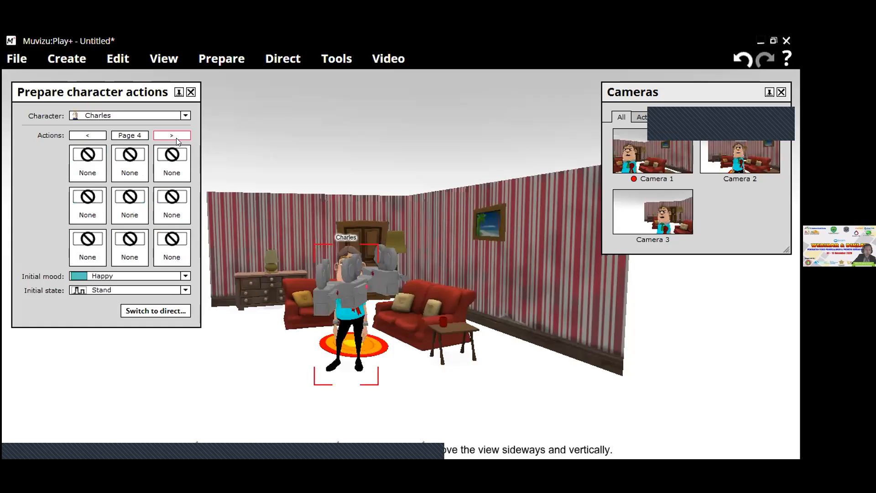
pyautogui.click(91, 135)
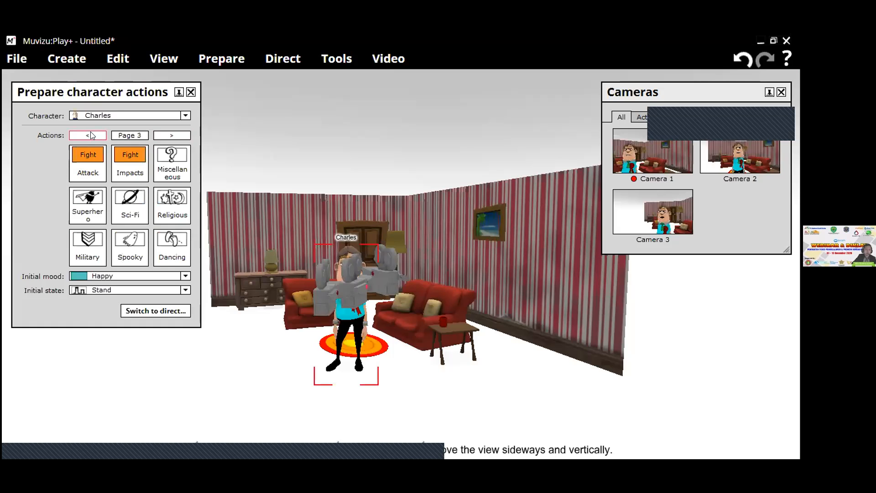
pyautogui.click(90, 136)
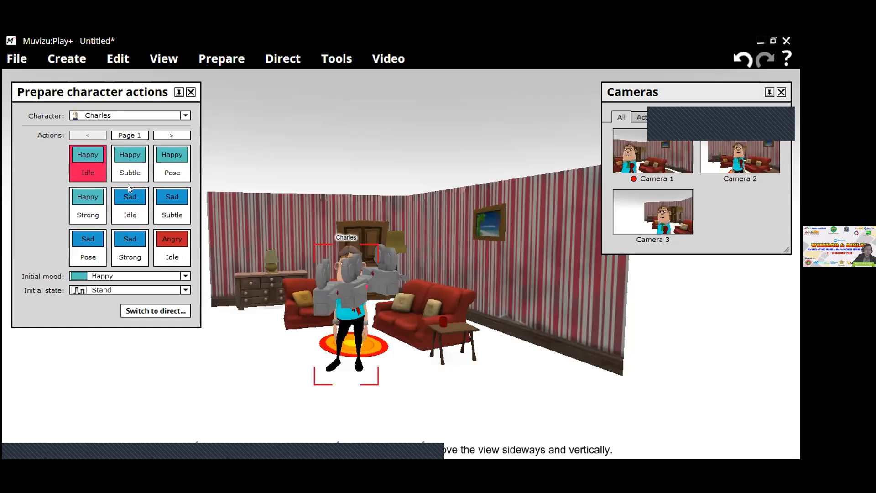
# - Replace the character's Happy Idle action on page 1 with the Happy pose Arms out, after checking the Sad and Angry categories
pyautogui.doubleClick(86, 160)
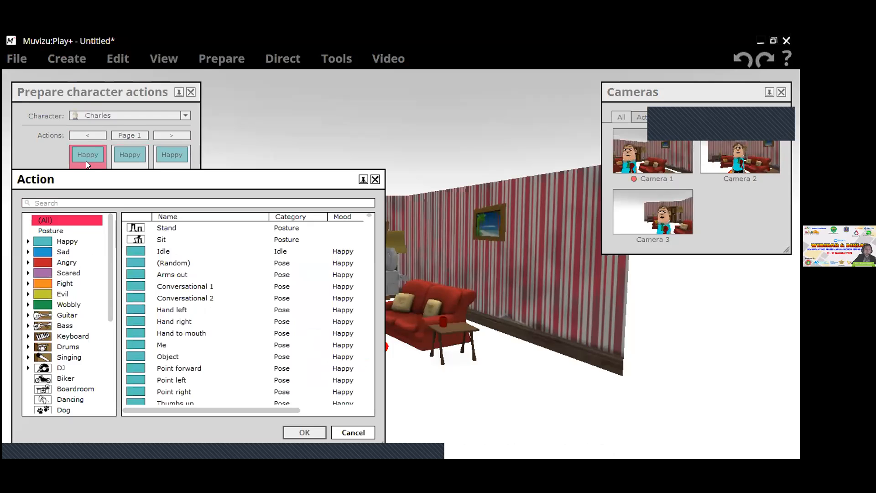
pyautogui.click(54, 243)
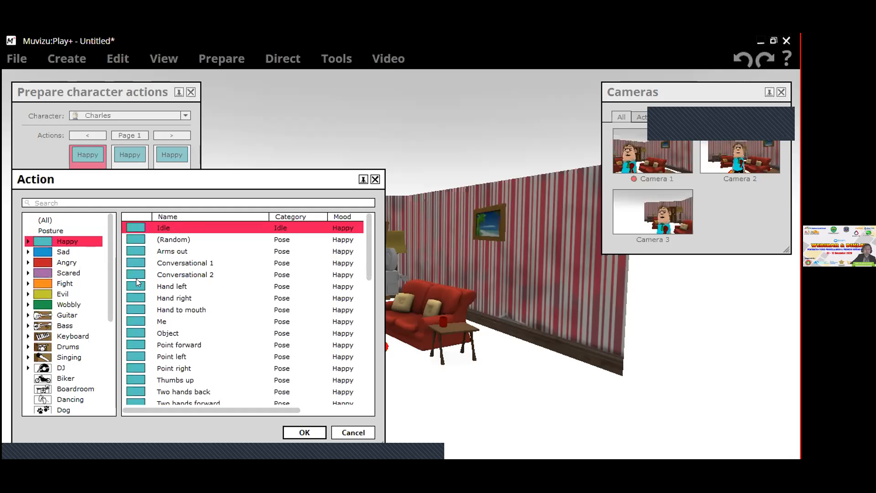
pyautogui.click(62, 253)
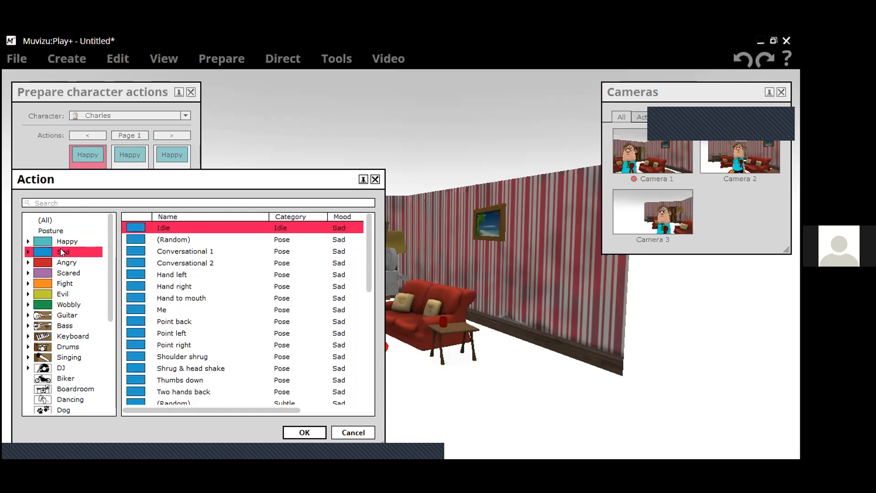
pyautogui.click(64, 264)
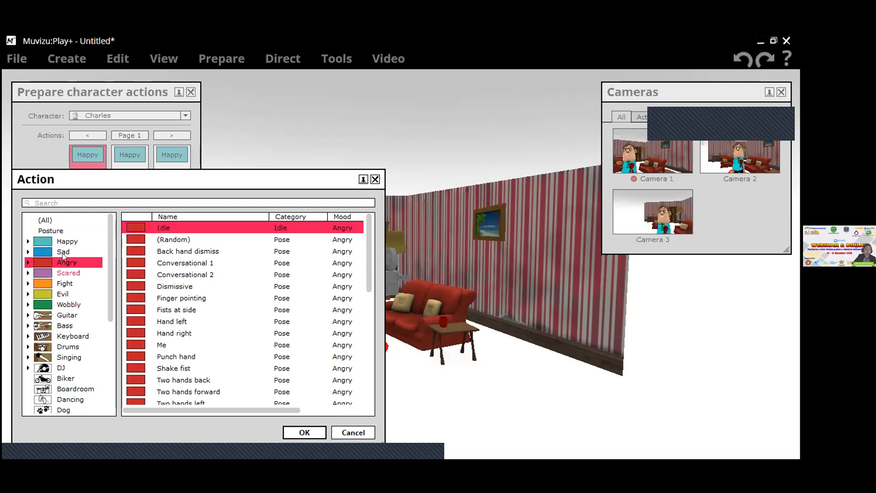
pyautogui.click(69, 243)
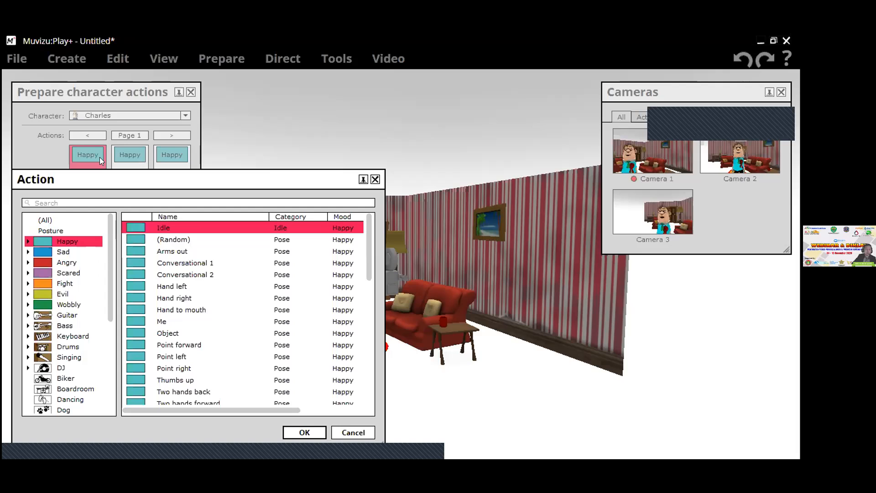
pyautogui.click(172, 253)
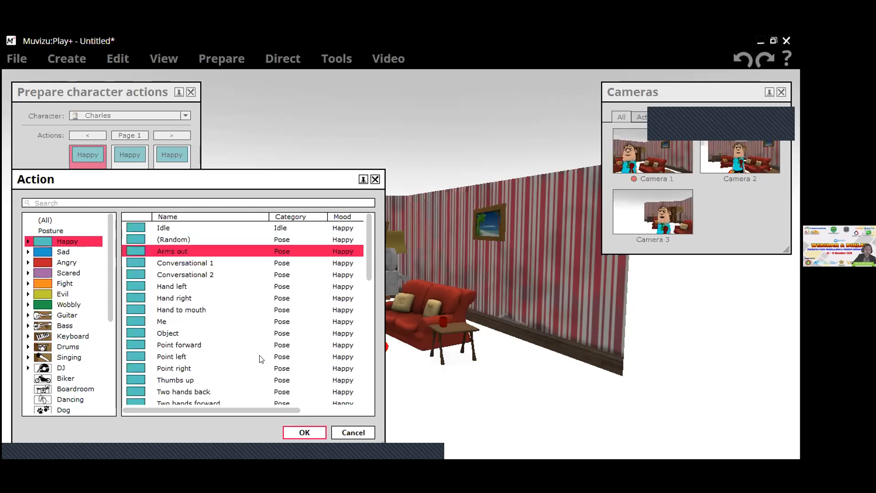
pyautogui.press('Return')
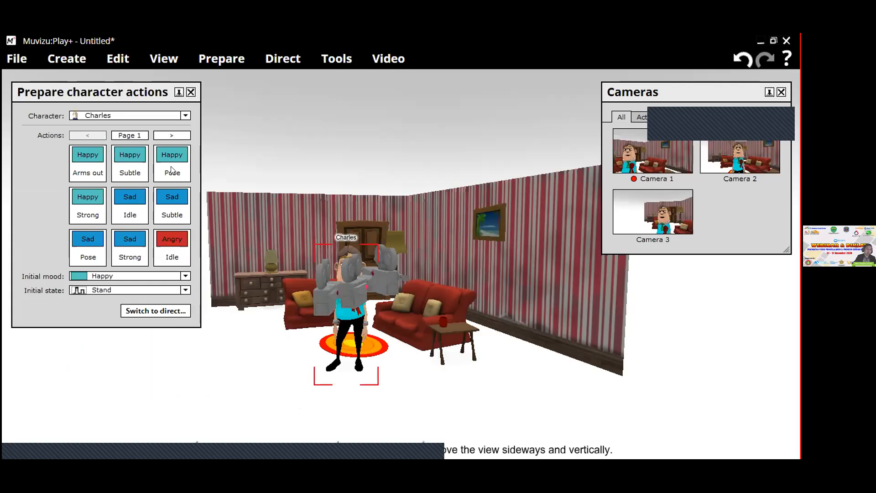
# - Replace the character's Happy Subtle action on page 1 with the Happy pose Conversational 1
pyautogui.click(133, 166)
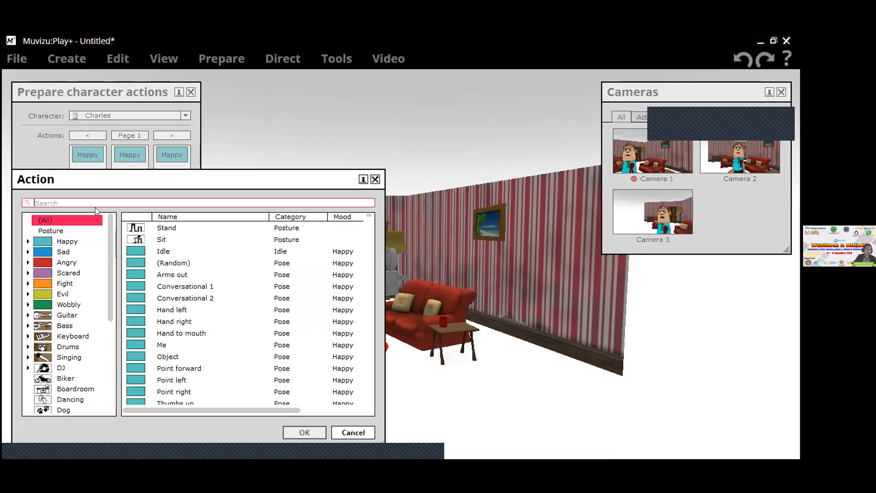
pyautogui.click(64, 242)
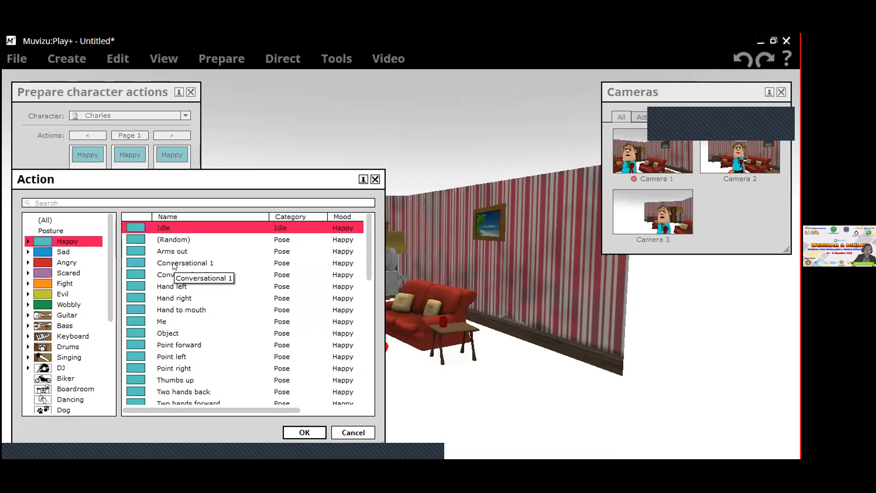
pyautogui.click(197, 266)
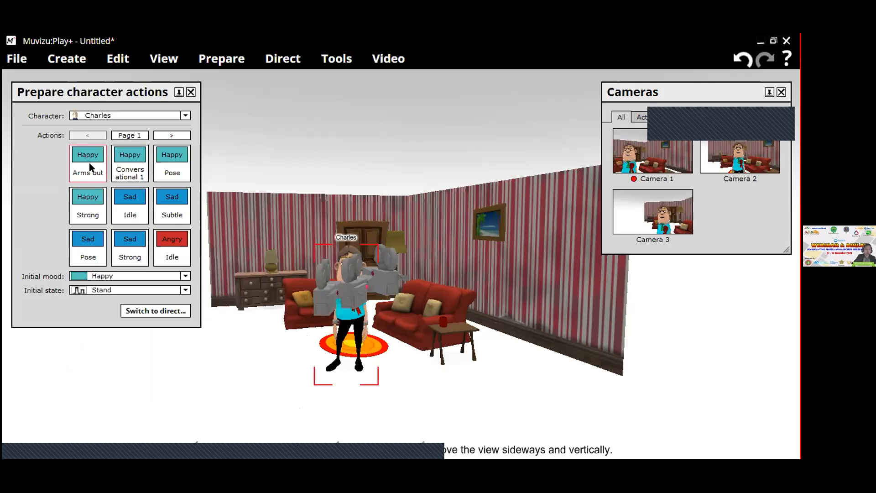
pyautogui.click(173, 169)
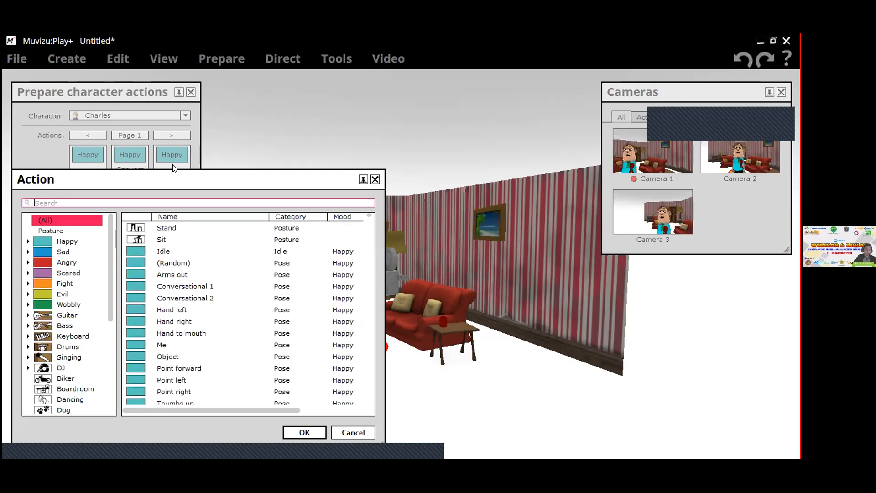
pyautogui.click(72, 245)
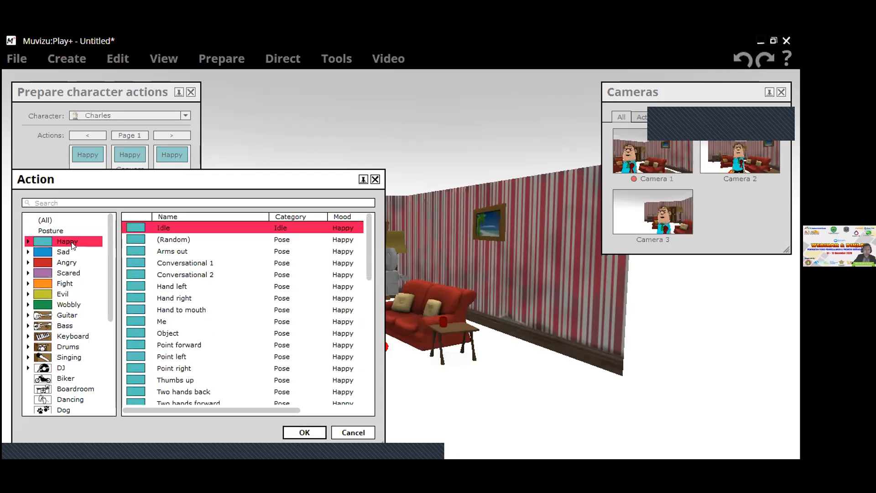
pyautogui.click(203, 276)
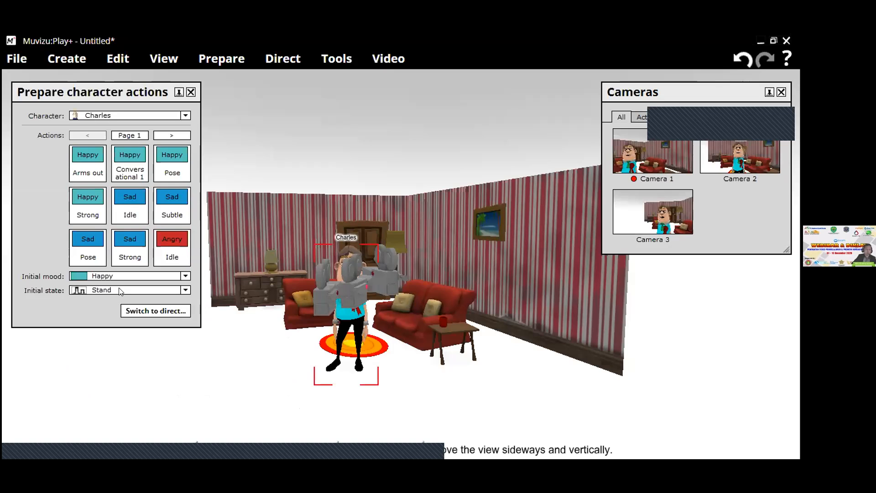
# - Set the character's initial state to Sit and close the character action preparation
pyautogui.click(185, 290)
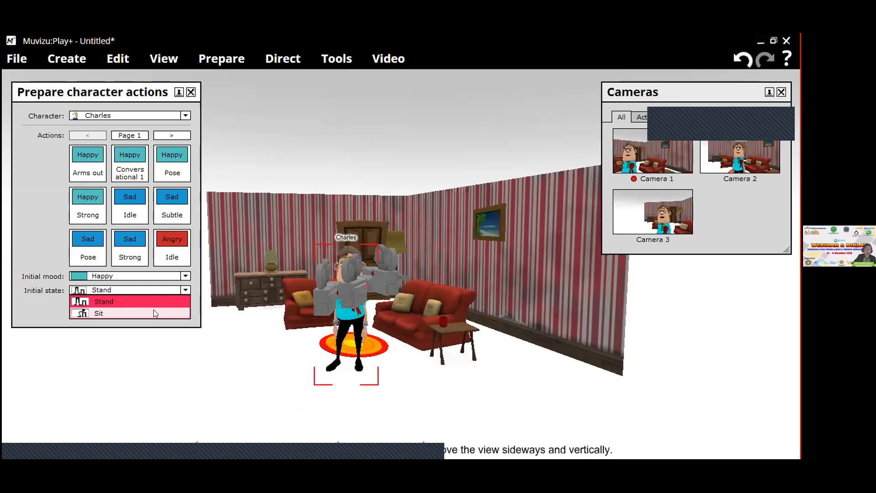
pyautogui.click(155, 313)
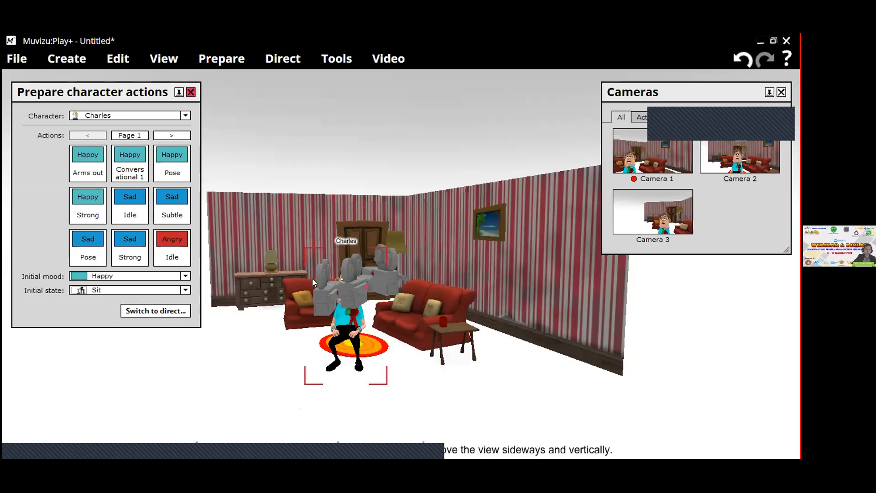
pyautogui.click(190, 92)
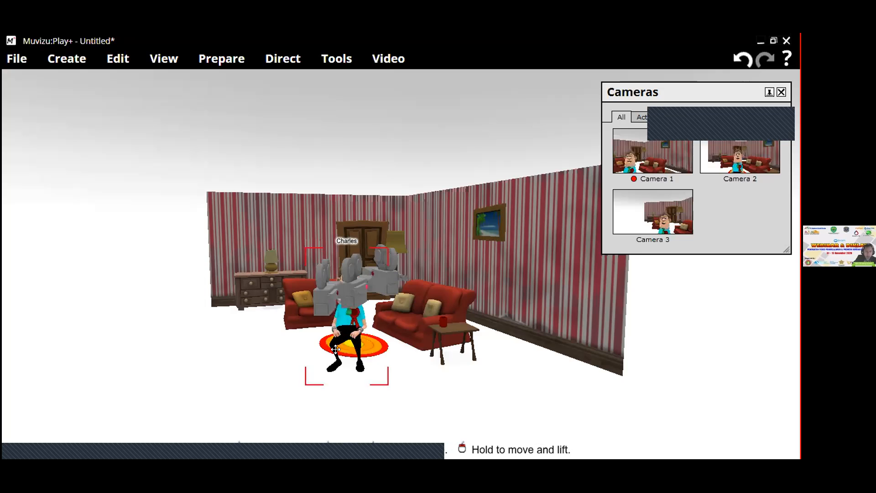
# - Move the red sofa beside the side table forward to the seated character and start turning it towards the front
pyautogui.press('Right')
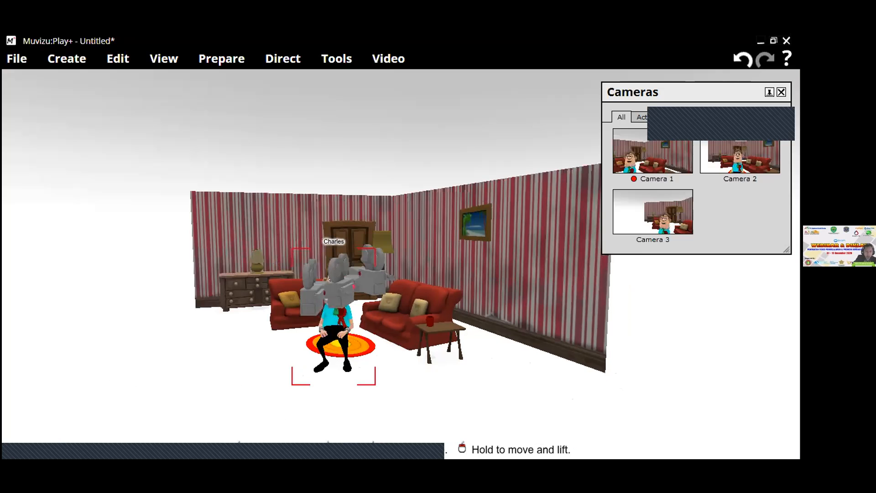
pyautogui.moveTo(337, 319)
pyautogui.mouseDown()
pyautogui.moveTo(314, 365)
pyautogui.moveTo(355, 320)
pyautogui.moveTo(338, 322)
pyautogui.mouseUp()
pyautogui.click(388, 323)
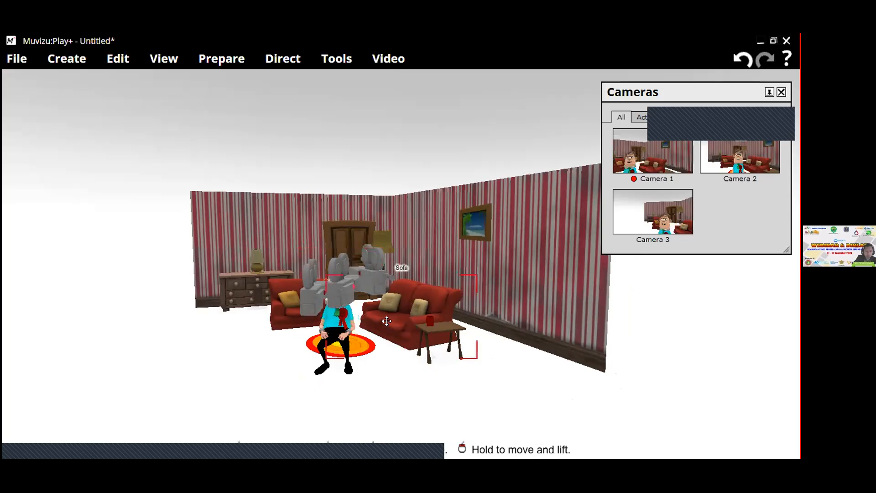
pyautogui.moveTo(388, 323); pyautogui.dragTo(364, 323)
pyautogui.moveTo(371, 324)
pyautogui.mouseDown(button='right')
pyautogui.moveTo(387, 323)
pyautogui.moveTo(368, 323)
pyautogui.mouseUp(button='right')
pyautogui.moveTo(369, 323); pyautogui.dragTo(389, 338)
pyautogui.moveTo(389, 337); pyautogui.dragTo(402, 337, button='right')
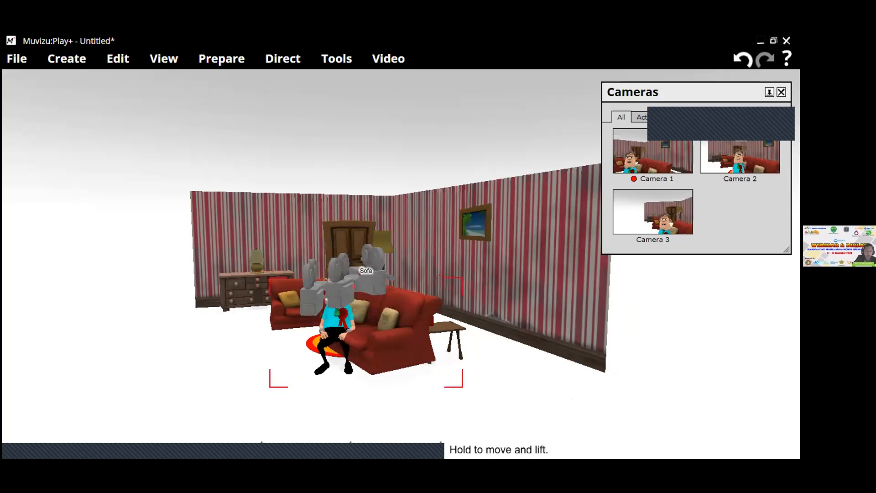
pyautogui.moveTo(402, 337); pyautogui.dragTo(401, 348)
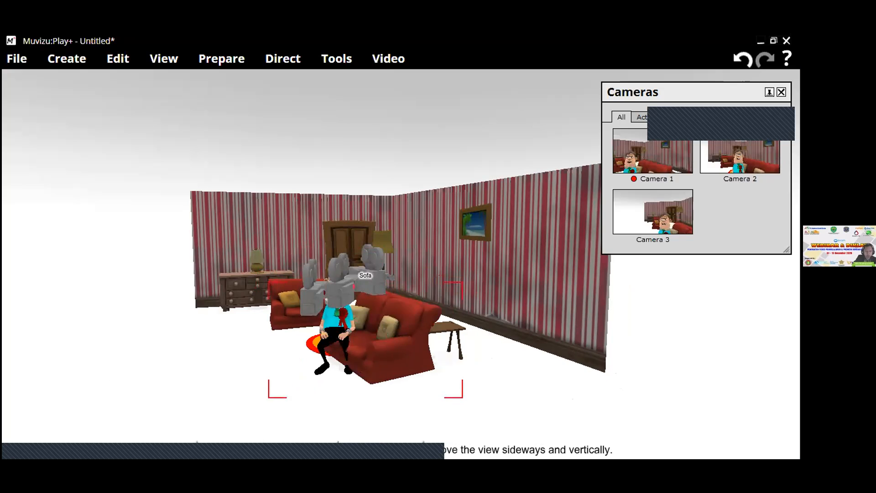
# - Rotate the sofa to face forward and place it directly beneath the seated character
pyautogui.rightClick(451, 350)
pyautogui.moveTo(424, 315); pyautogui.dragTo(424, 316)
pyautogui.moveTo(425, 315); pyautogui.dragTo(386, 328, button='right')
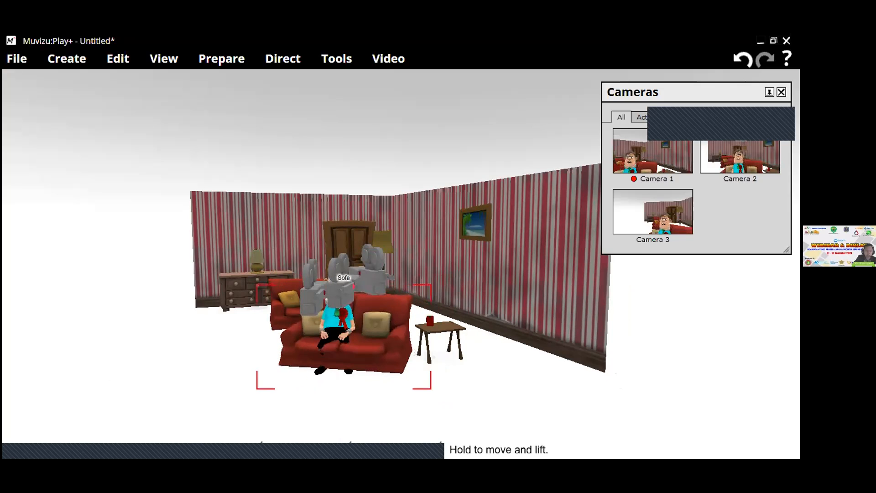
pyautogui.moveTo(372, 344)
pyautogui.mouseDown()
pyautogui.moveTo(374, 335)
pyautogui.moveTo(367, 343)
pyautogui.moveTo(384, 352)
pyautogui.mouseUp()
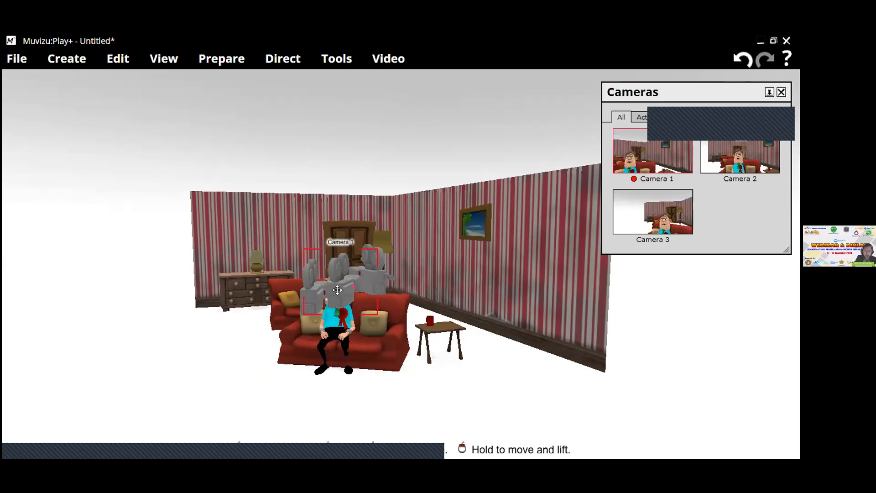
# - Move Camera 1 farther back from the seated character and adjust its position to frame the character on the sofa
pyautogui.moveTo(337, 290); pyautogui.dragTo(315, 302)
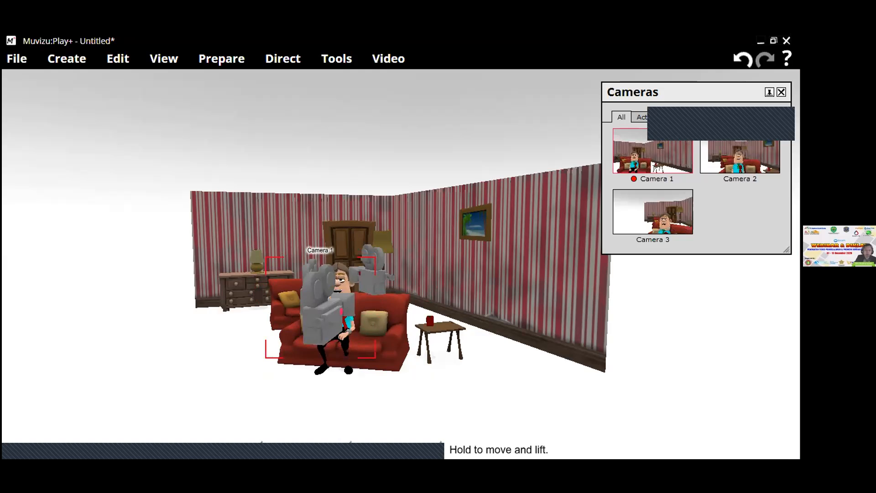
pyautogui.moveTo(321, 315)
pyautogui.mouseDown()
pyautogui.moveTo(334, 304)
pyautogui.moveTo(327, 301)
pyautogui.mouseUp()
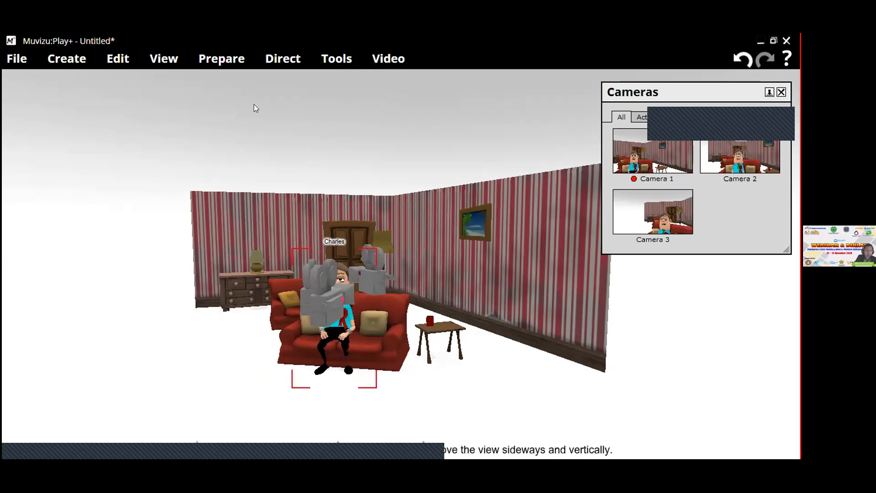
# - Open the dialogue direction, switch to the dialogue preparation and set the character's lipsync to 1.mp3
pyautogui.click(213, 59)
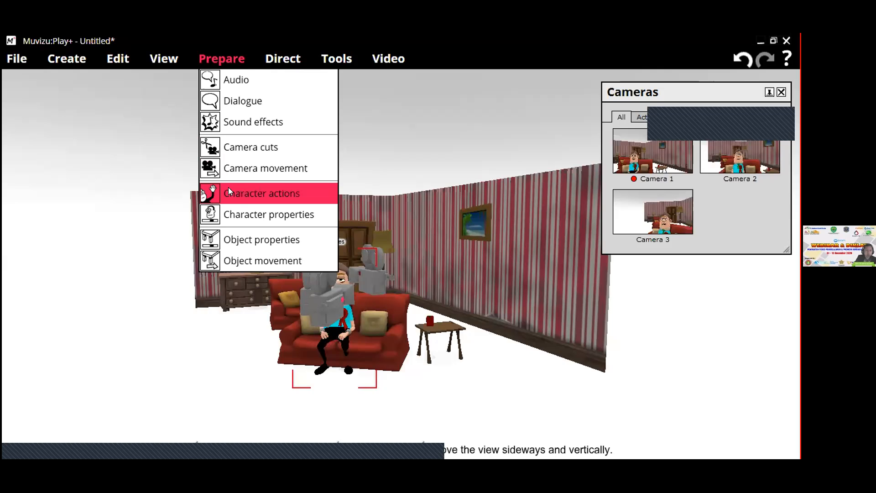
pyautogui.click(227, 59)
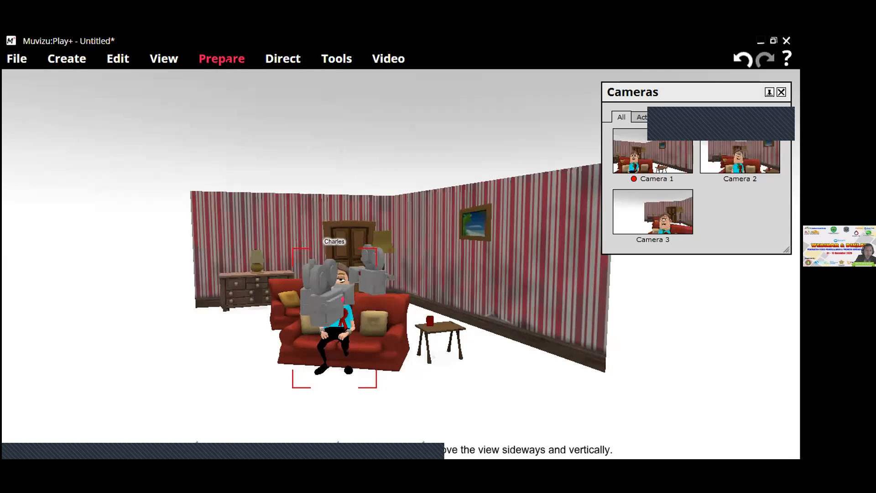
pyautogui.click(221, 59)
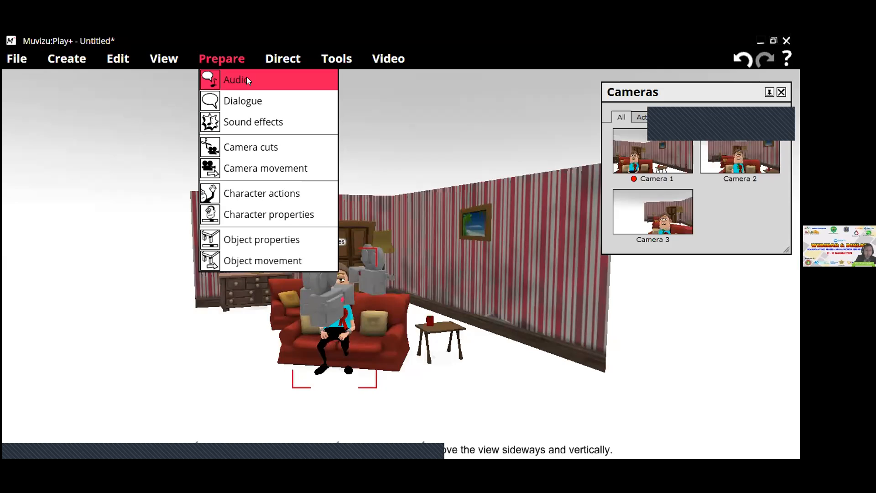
pyautogui.click(281, 60)
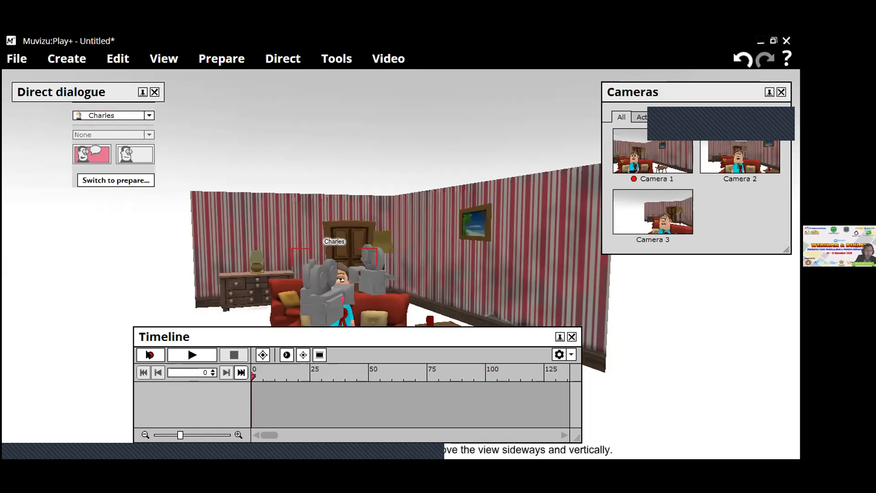
pyautogui.click(120, 182)
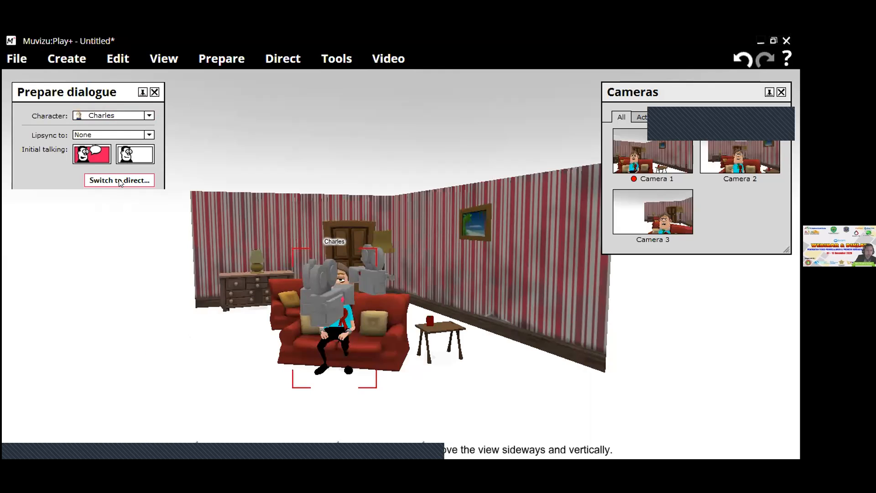
pyautogui.click(97, 136)
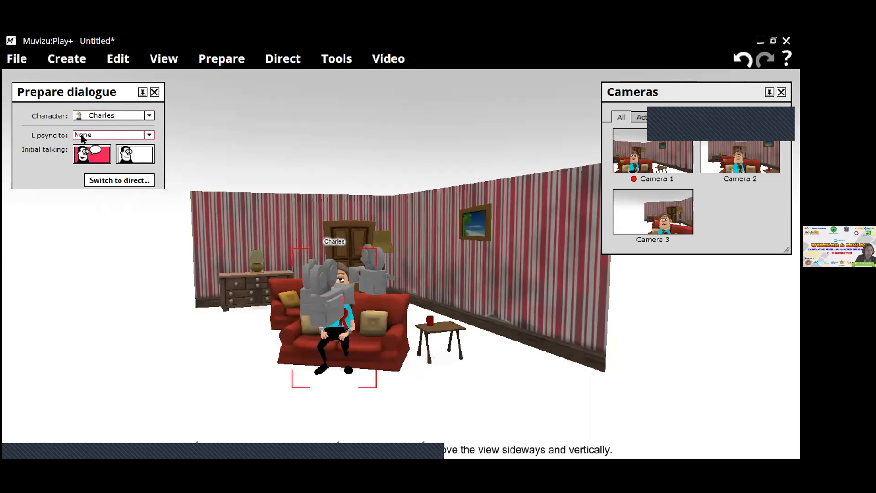
pyautogui.click(148, 135)
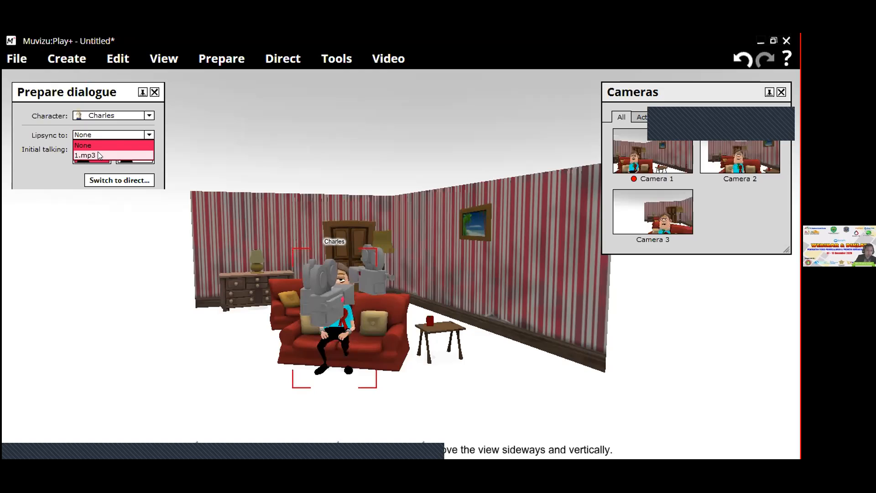
pyautogui.click(97, 155)
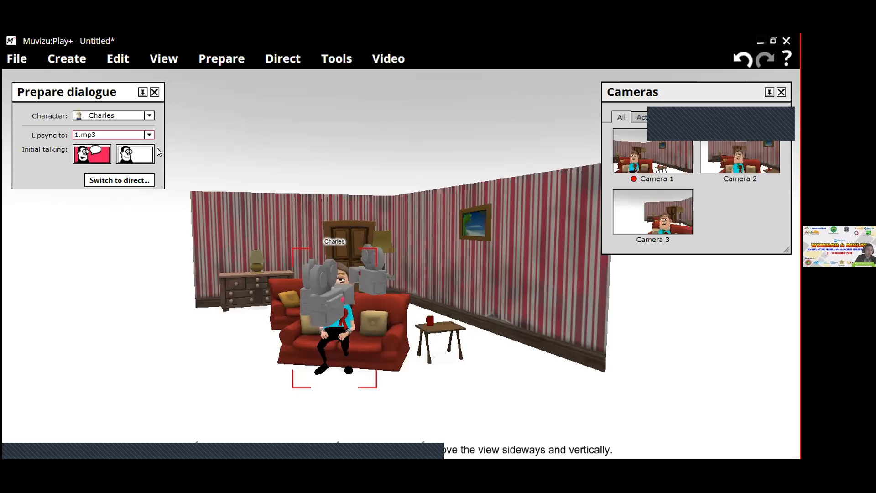
# - Switch to directing the dialogue, record the character talking to 1.mp3 up to frame 579, and close the dialogue direction
pyautogui.click(127, 182)
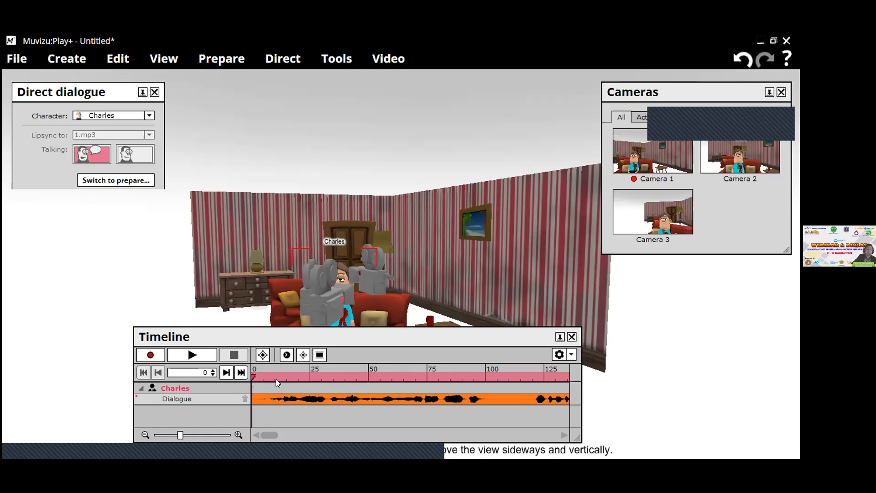
pyautogui.click(147, 354)
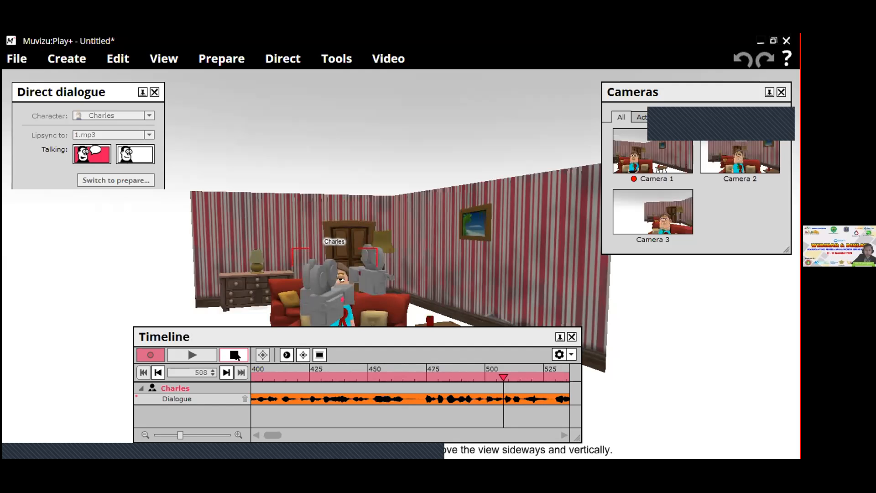
pyautogui.click(236, 356)
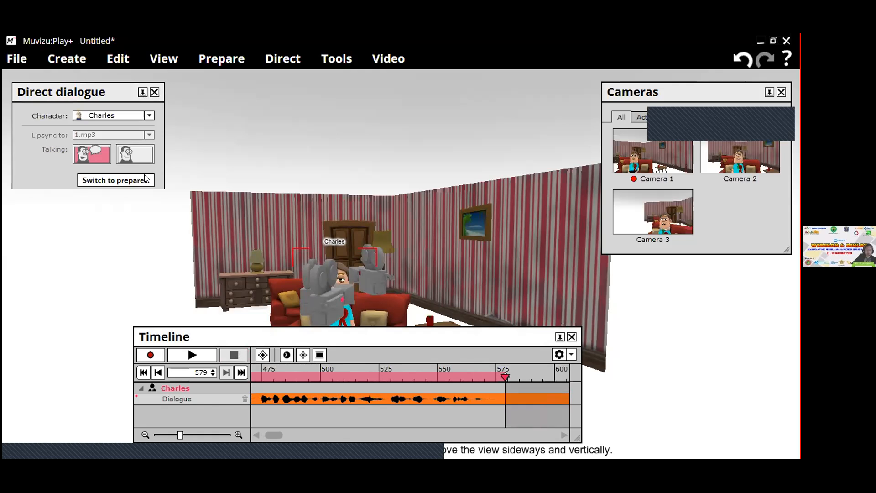
pyautogui.click(155, 92)
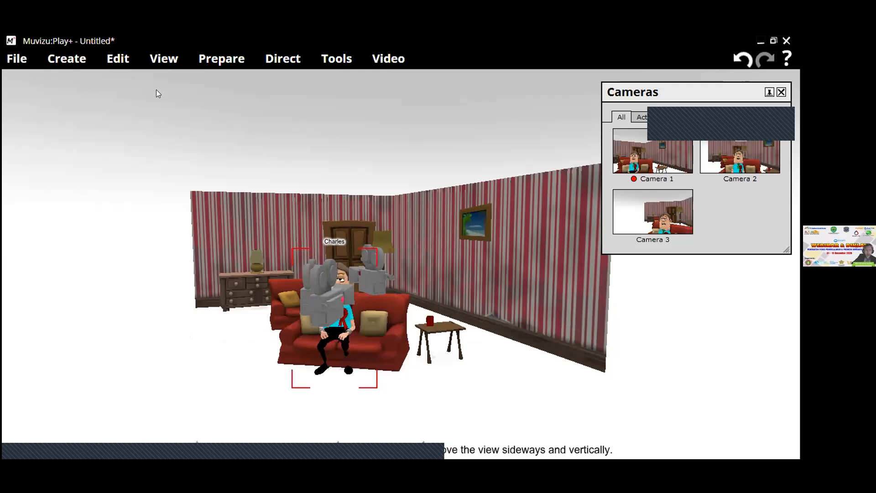
# - Record the seated character's Happy actions from frame 0, triggering Arms out, Pose and Arms out again, stop at frame 566, and rewind
pyautogui.click(219, 62)
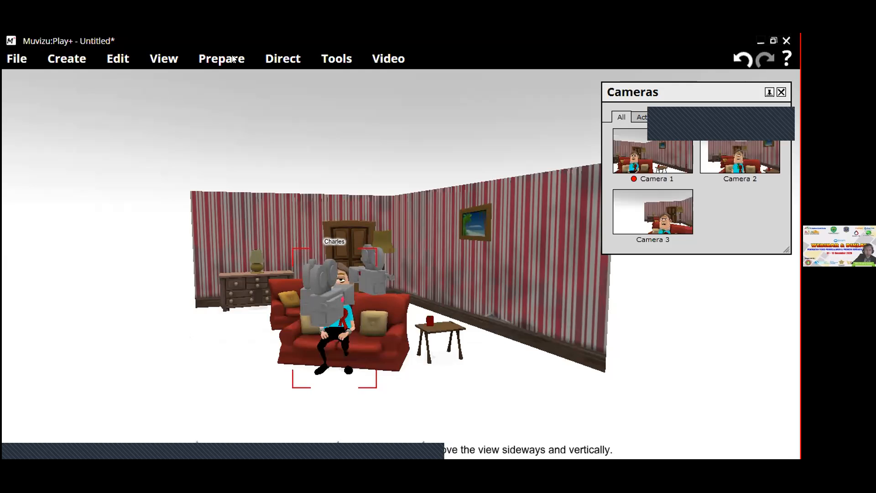
pyautogui.click(289, 57)
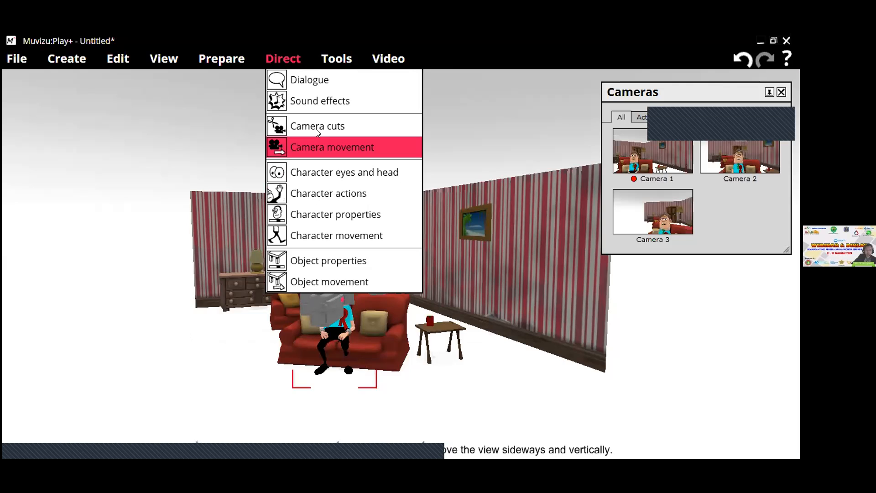
pyautogui.click(320, 193)
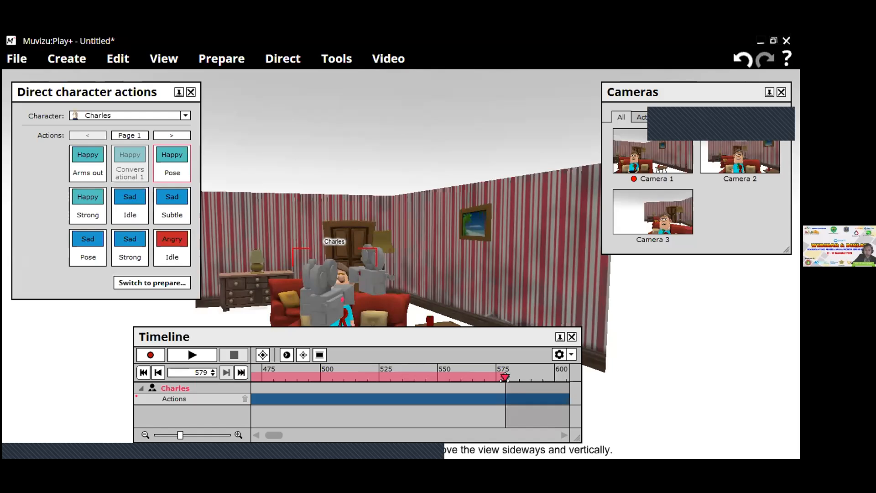
pyautogui.click(143, 373)
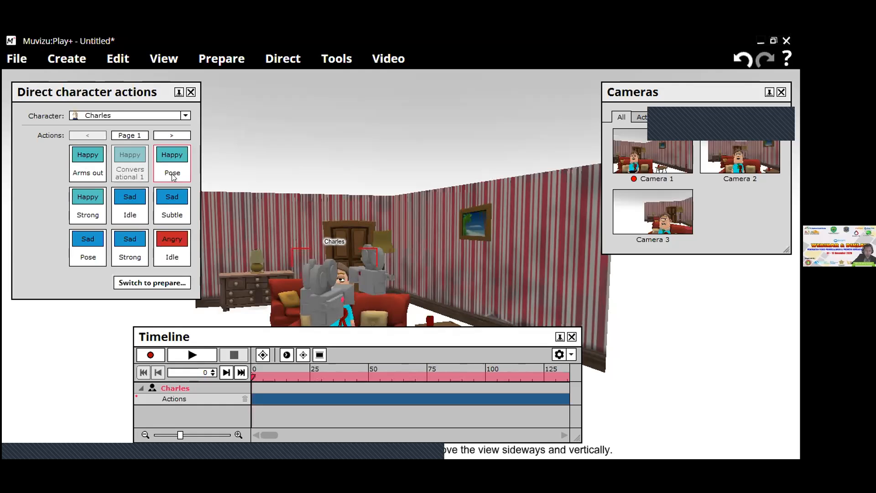
pyautogui.click(151, 355)
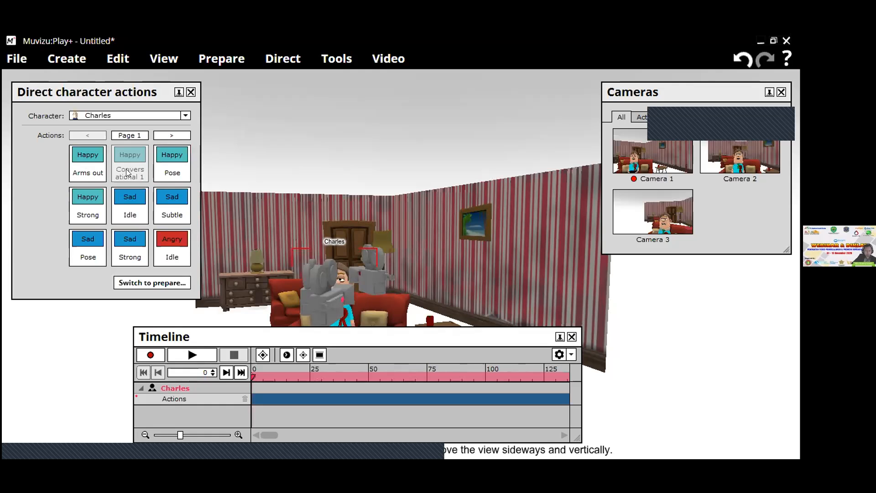
pyautogui.click(82, 159)
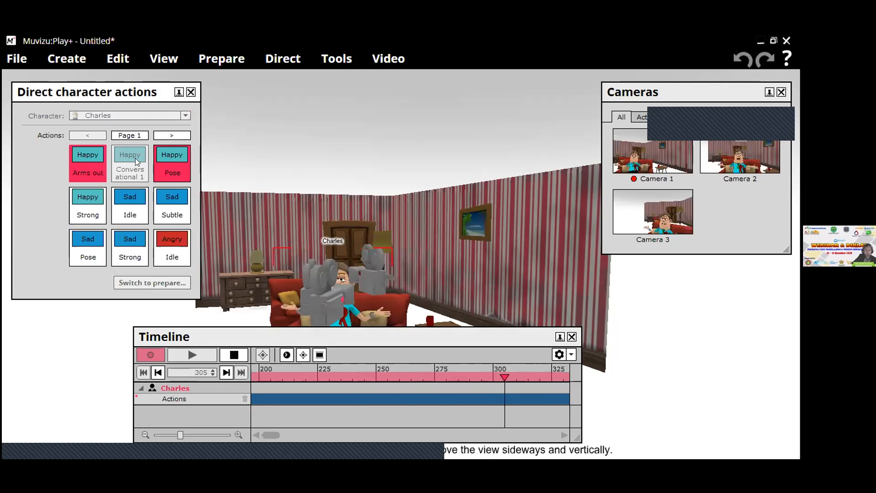
pyautogui.click(165, 156)
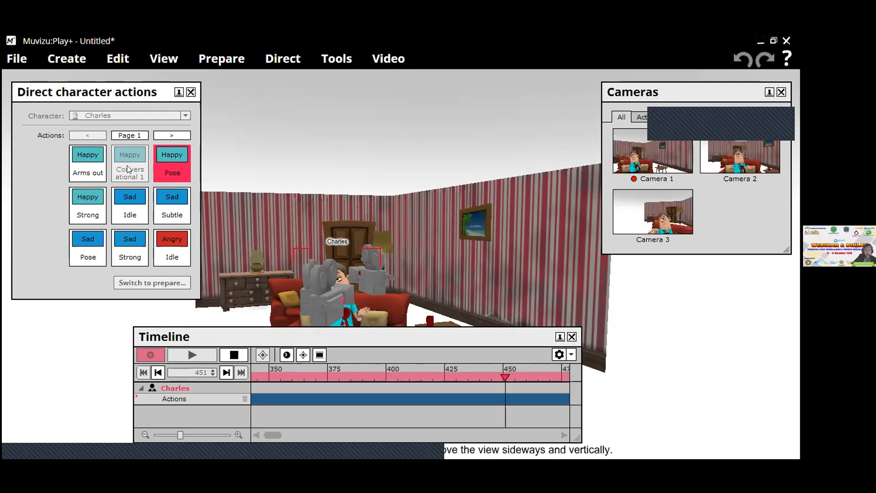
pyautogui.click(90, 172)
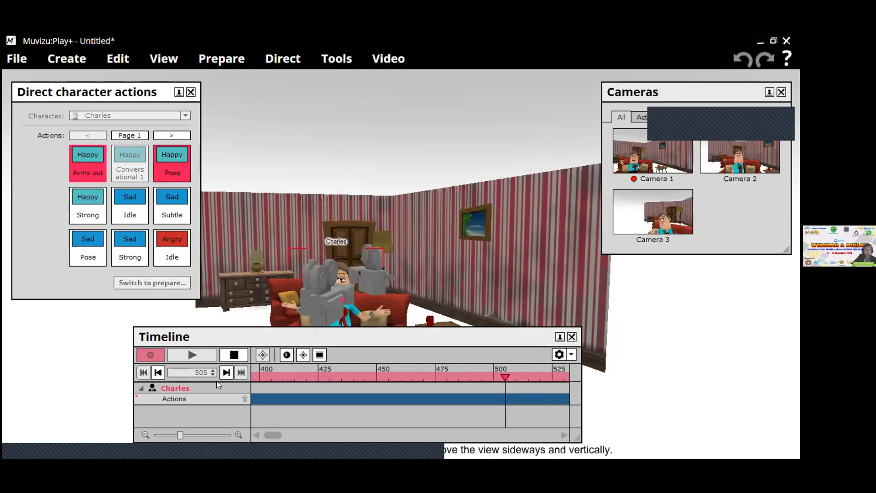
pyautogui.click(234, 356)
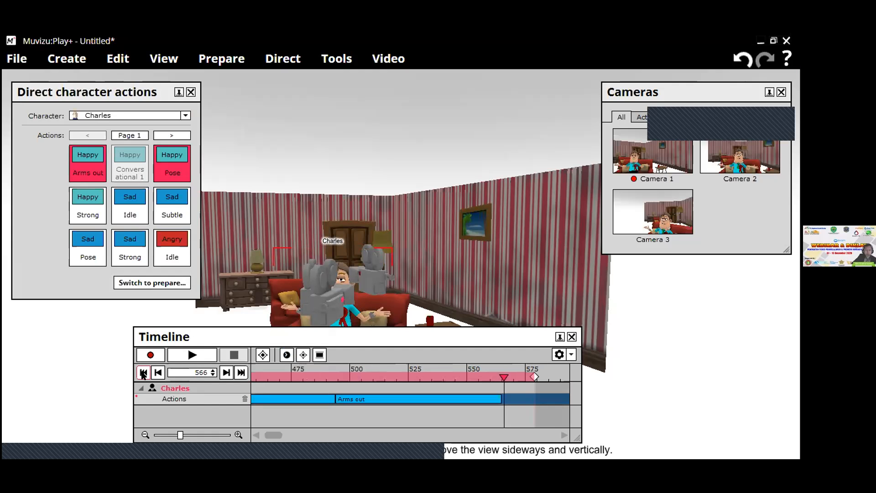
pyautogui.click(143, 372)
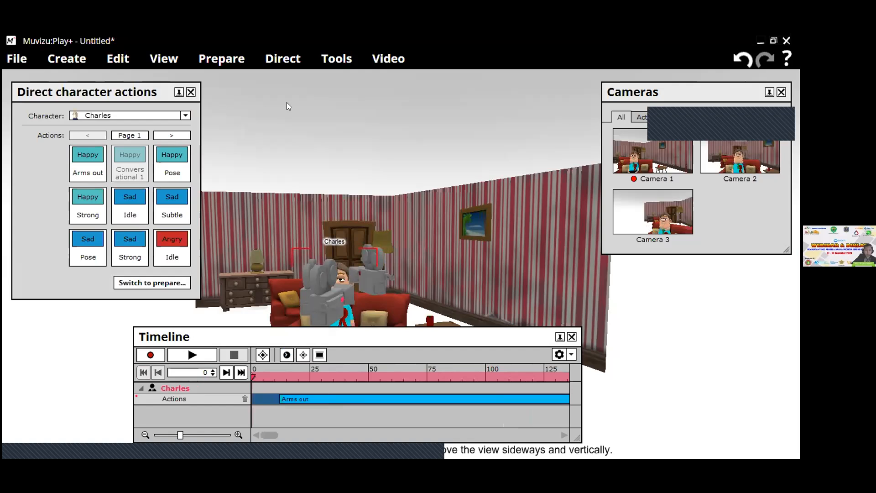
# - Record camera cuts from frame 0 on Camera 1, cutting to Camera 2, Camera 3 and back to Camera 2, stop at frame 576, and rewind
pyautogui.click(283, 59)
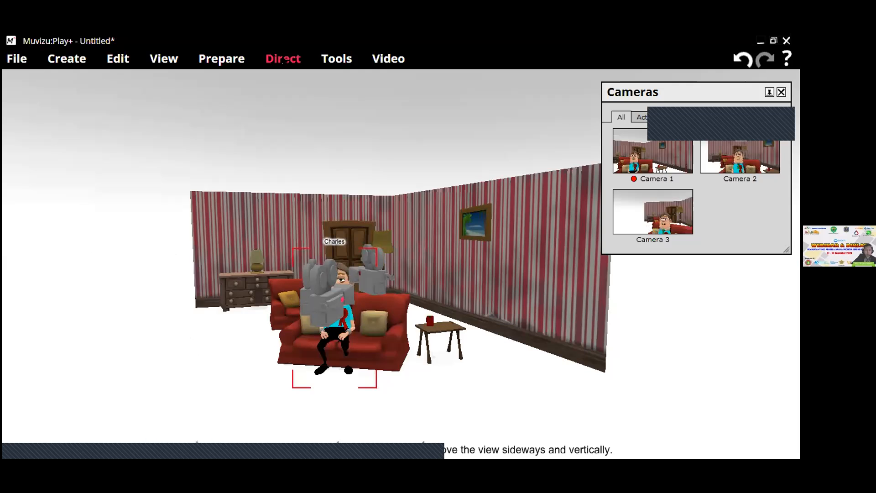
pyautogui.click(283, 60)
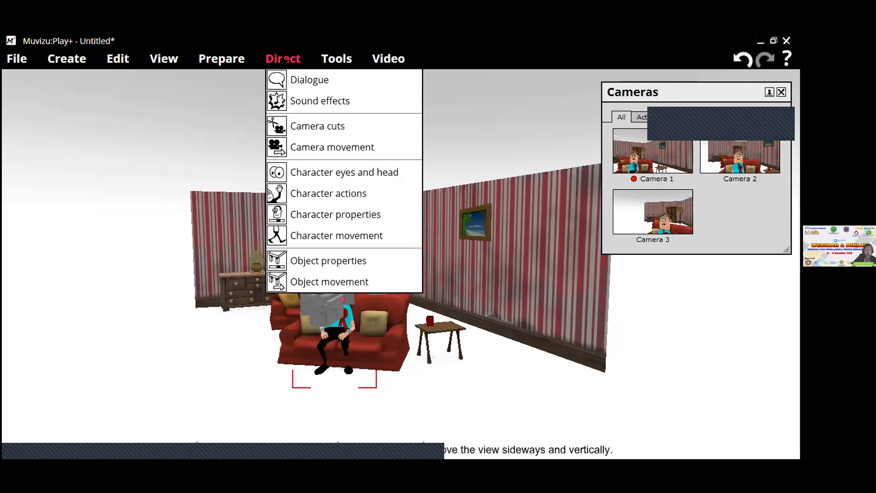
pyautogui.click(302, 126)
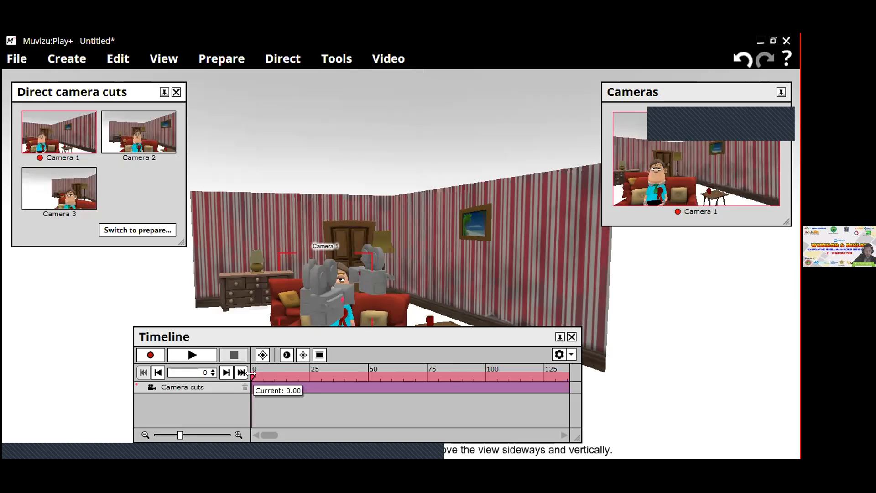
pyautogui.click(151, 355)
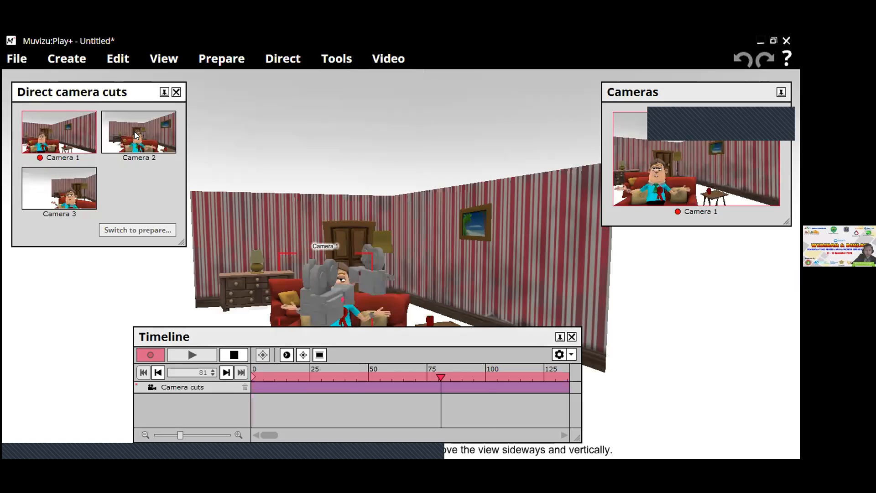
pyautogui.click(141, 157)
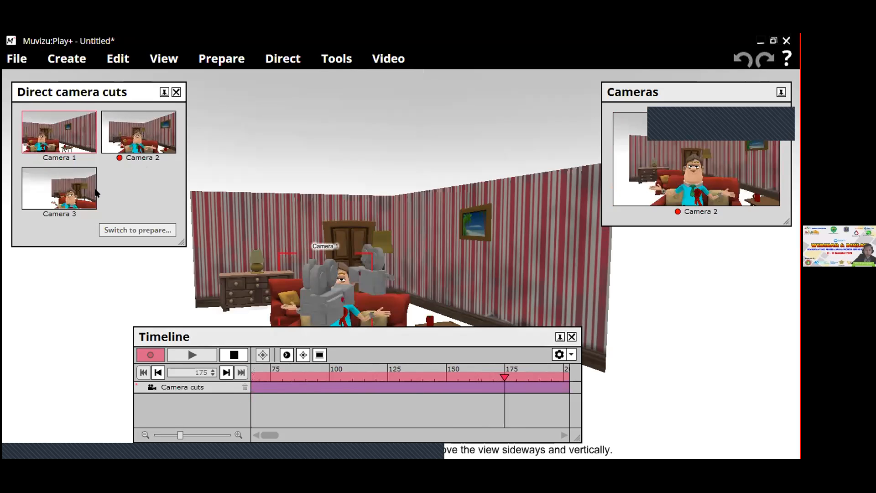
pyautogui.click(62, 184)
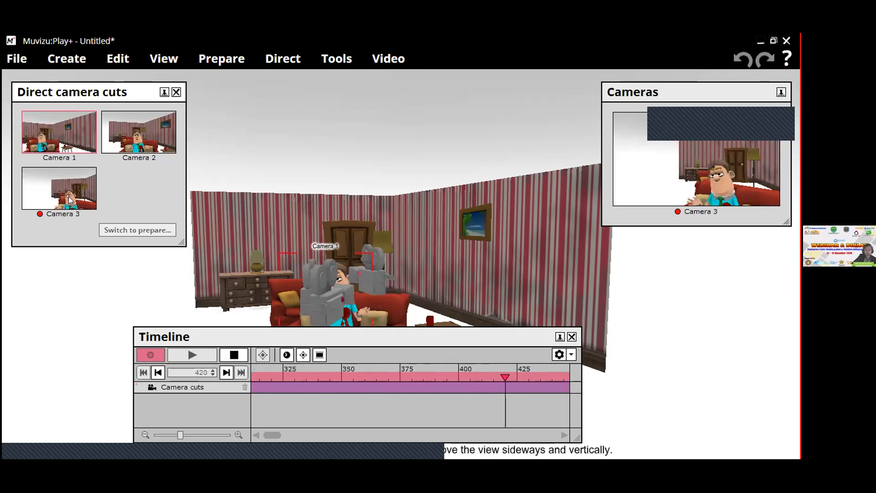
pyautogui.click(130, 136)
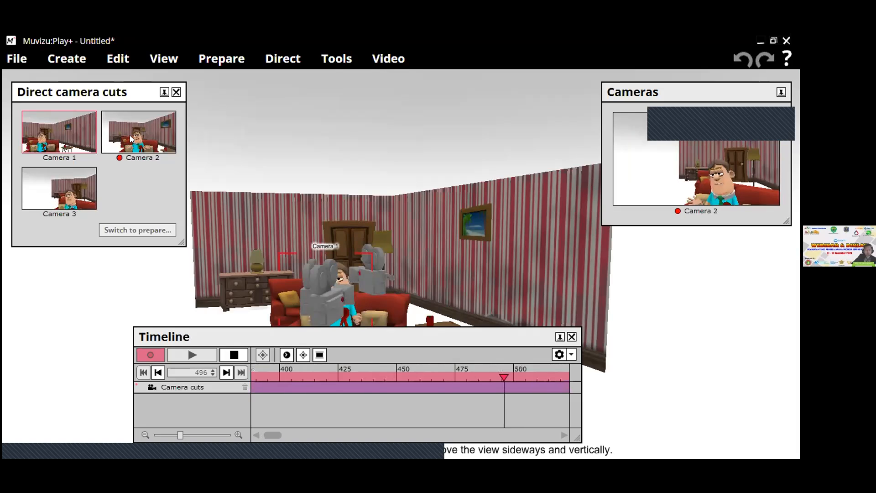
pyautogui.click(238, 355)
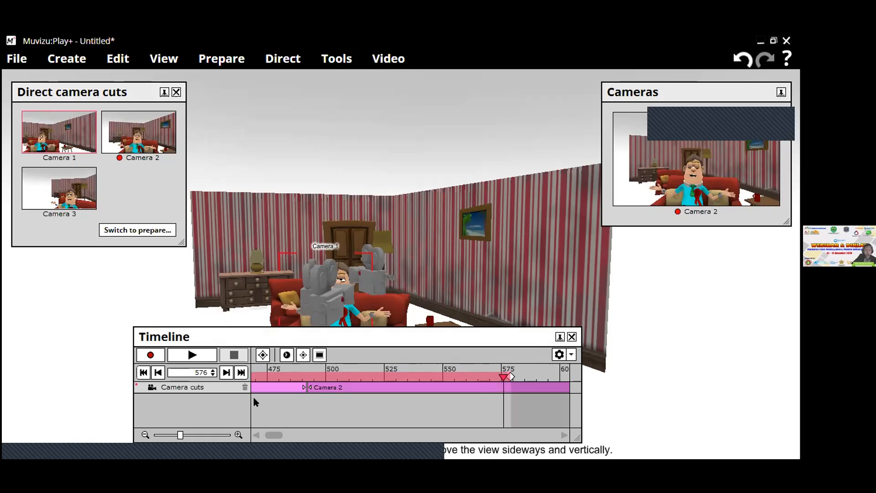
pyautogui.click(145, 374)
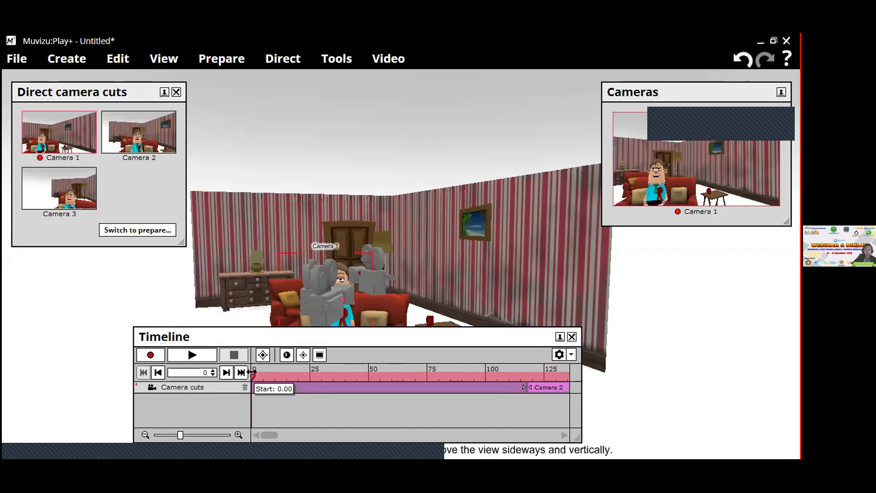
# - Open the video export settings and keep the frame size at 1280 x 720 with watermark removal enabled
pyautogui.click(390, 61)
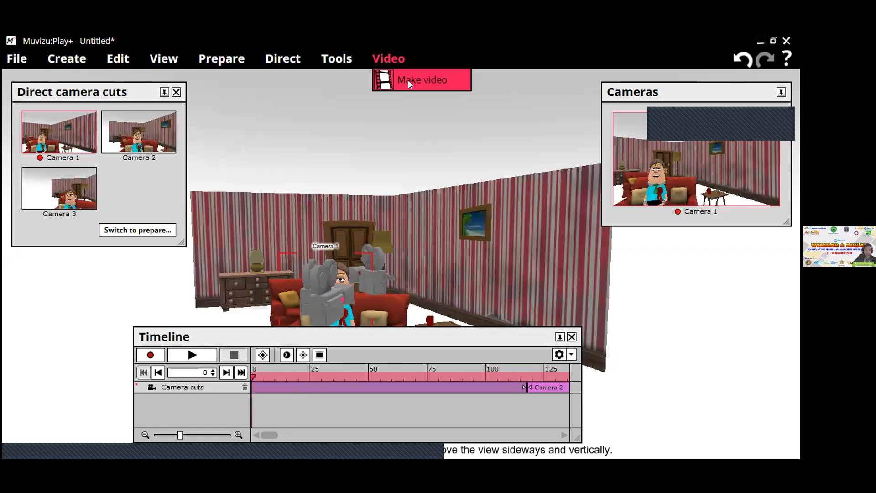
pyautogui.click(408, 80)
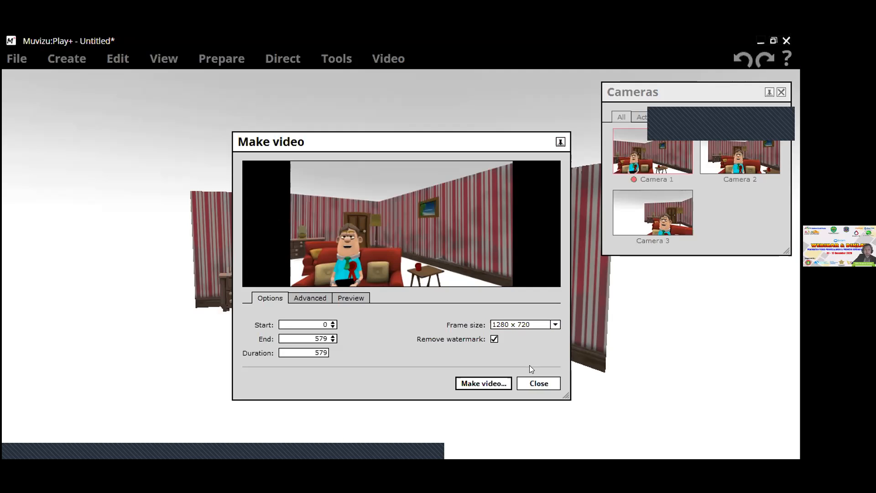
pyautogui.click(555, 324)
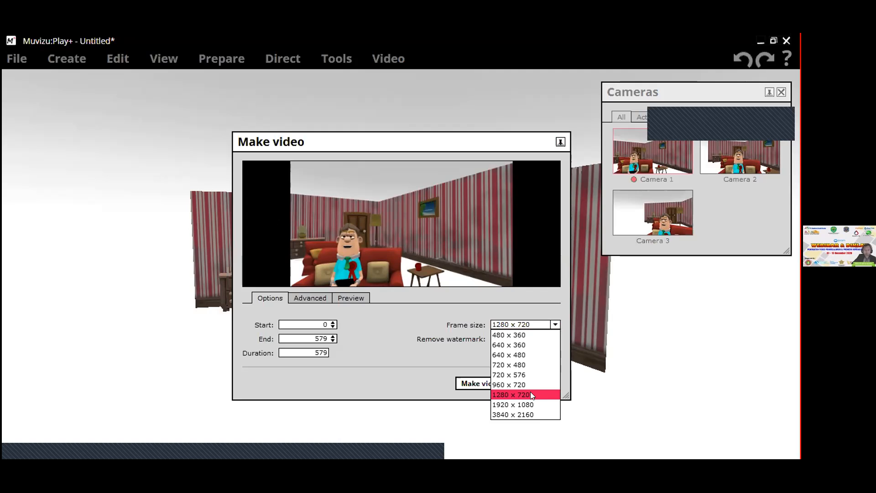
pyautogui.click(333, 178)
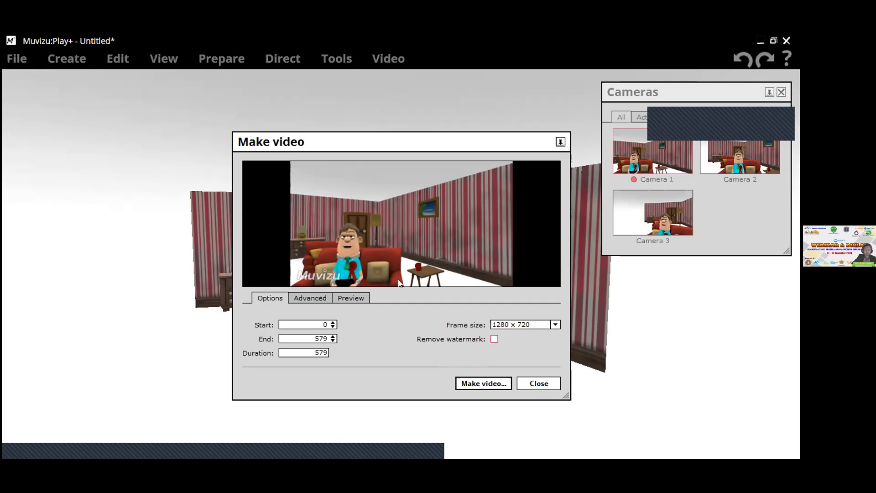
pyautogui.click(495, 343)
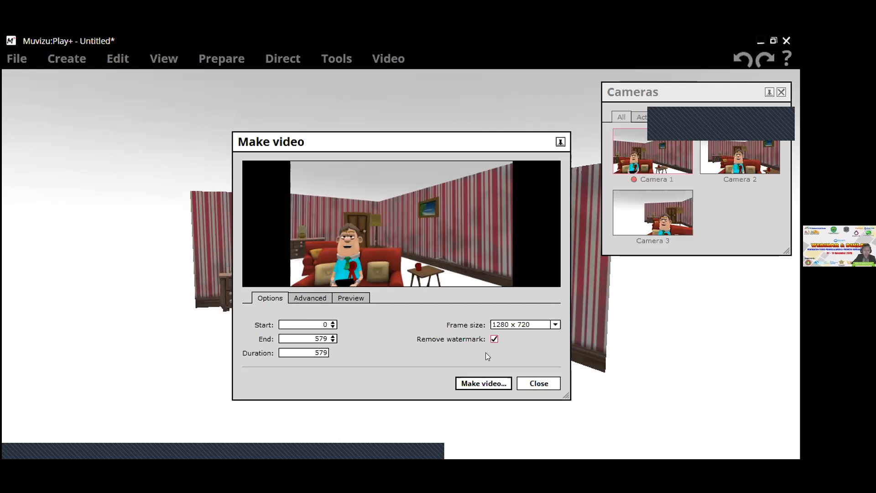
# - Make the video and save it in the Almera folder as an AVI file named "latihan akubisa ke3"
pyautogui.click(481, 382)
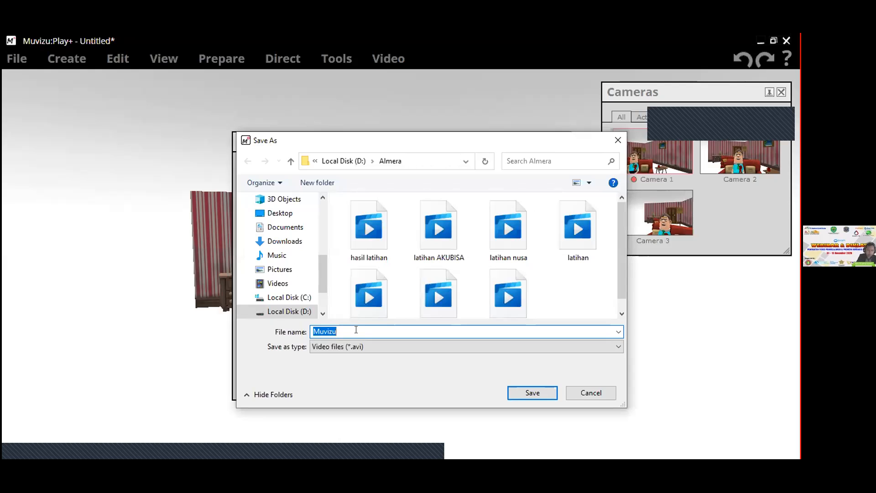
pyautogui.write('lati')
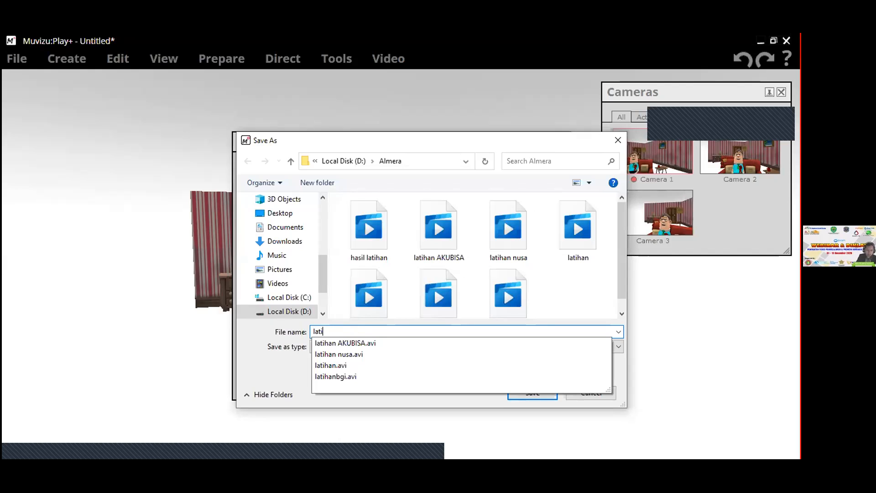
pyautogui.write('han akubis')
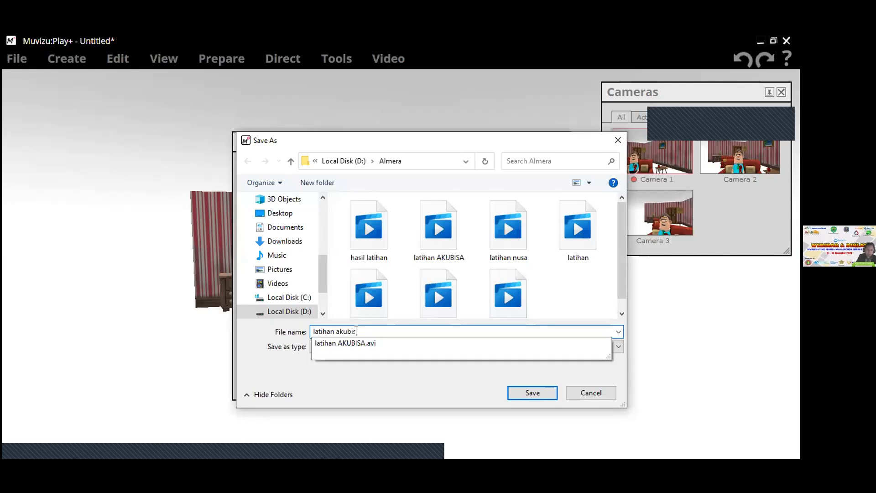
pyautogui.write('a ')
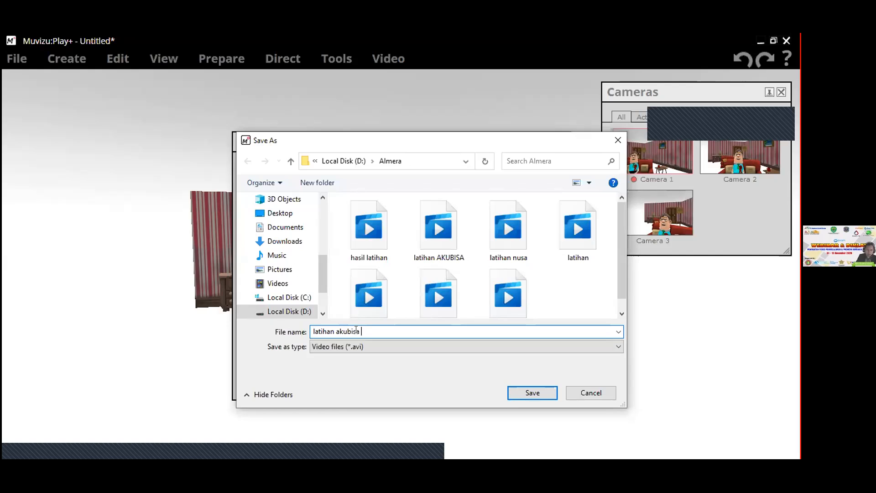
pyautogui.write('ke3')
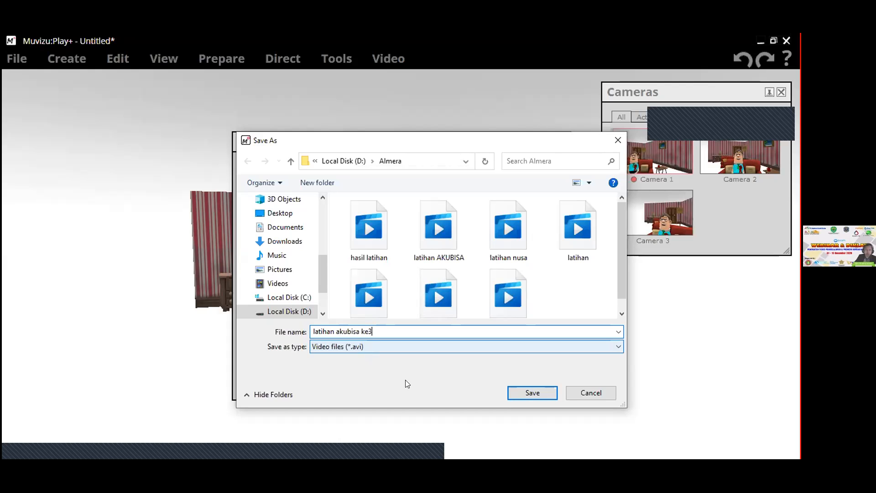
pyautogui.click(530, 393)
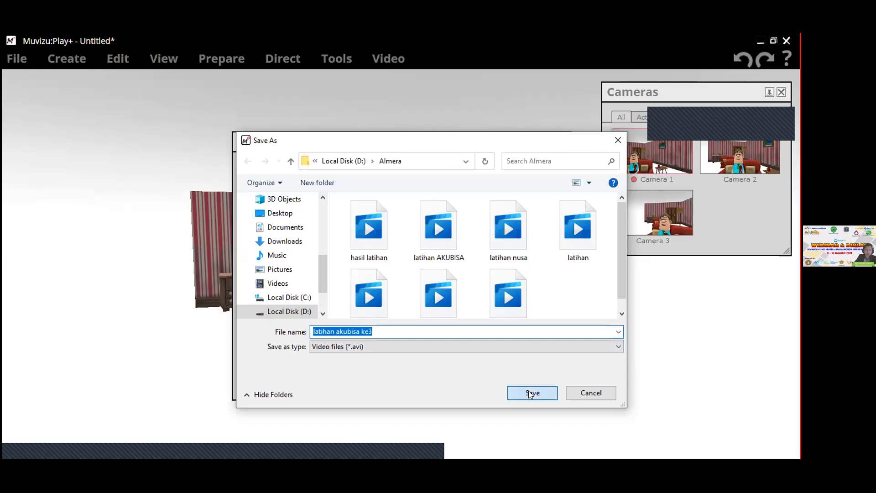
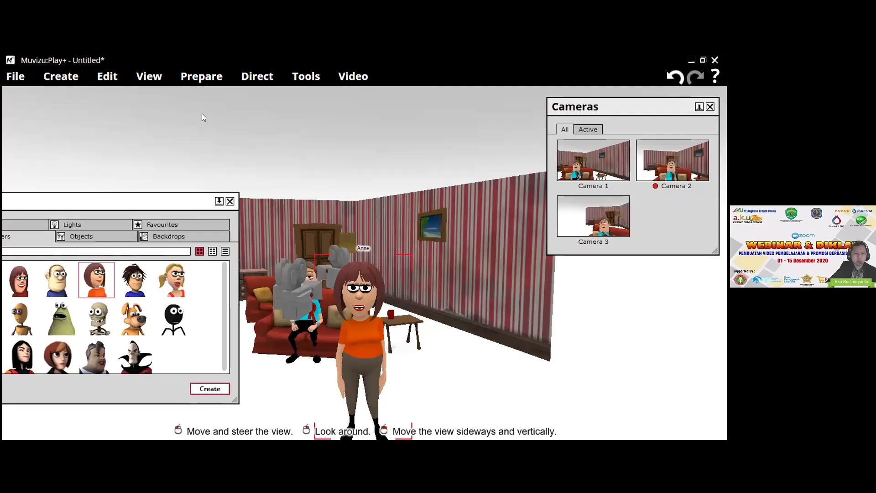
# - Close the character creation window and move the standing woman in the orange shirt to the open floor in front of the chest of drawers
pyautogui.click(204, 114)
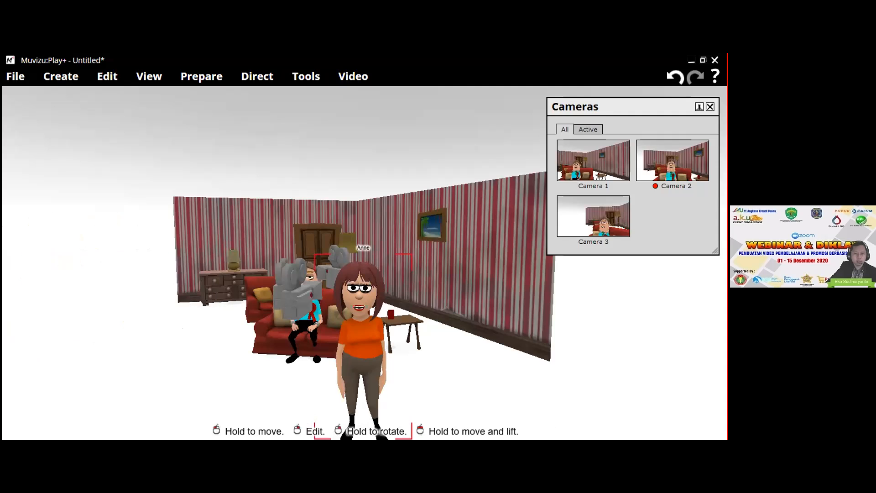
pyautogui.moveTo(354, 338); pyautogui.dragTo(164, 328)
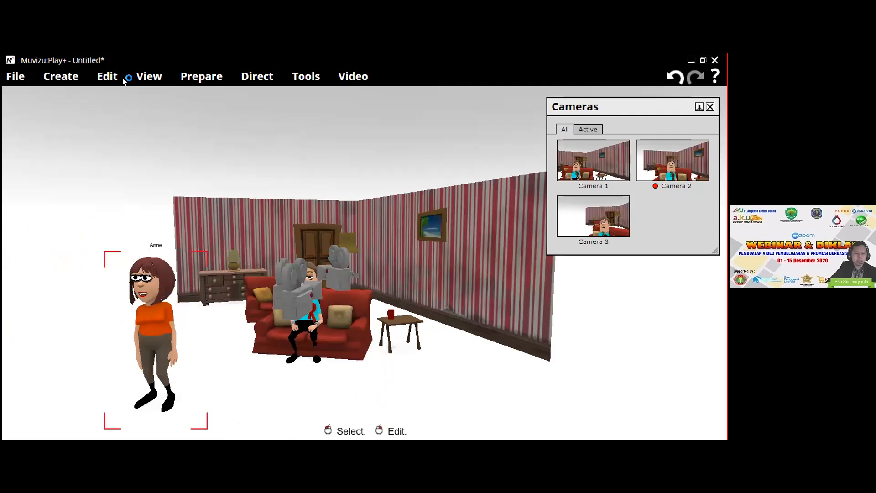
pyautogui.click(71, 78)
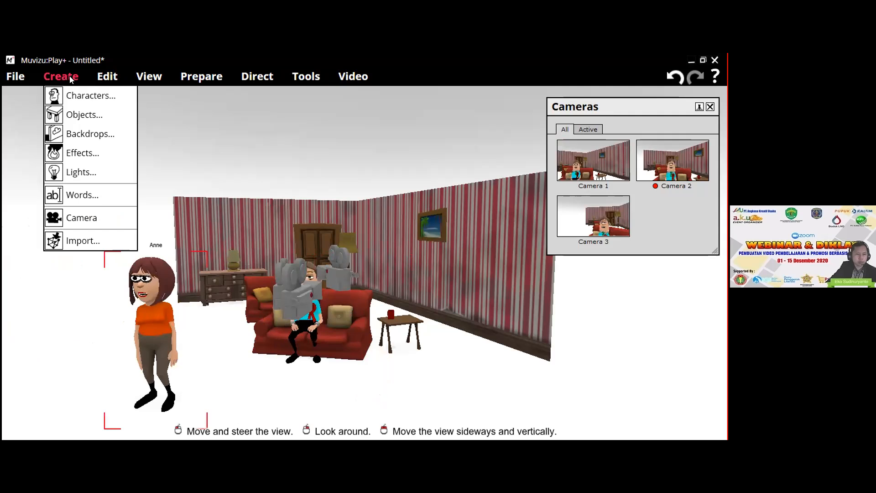
pyautogui.click(110, 74)
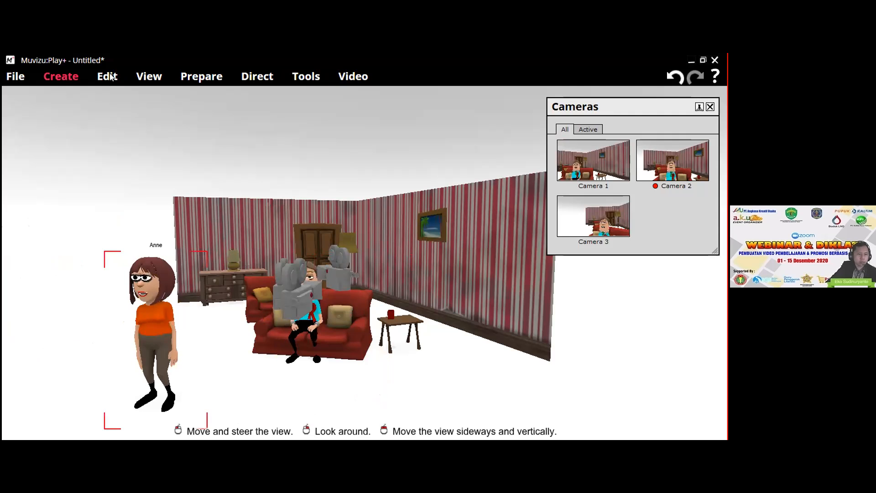
# - Add a bass guitar from the Music object category to the living room scene
pyautogui.click(110, 76)
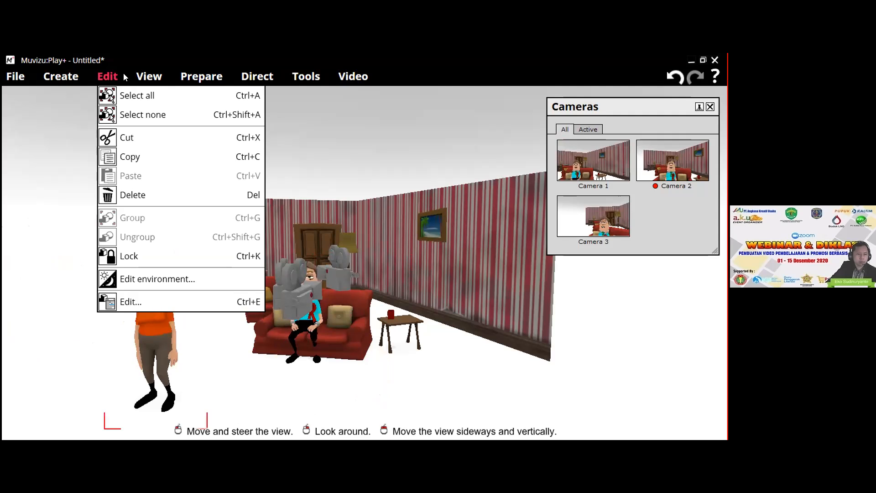
pyautogui.click(58, 87)
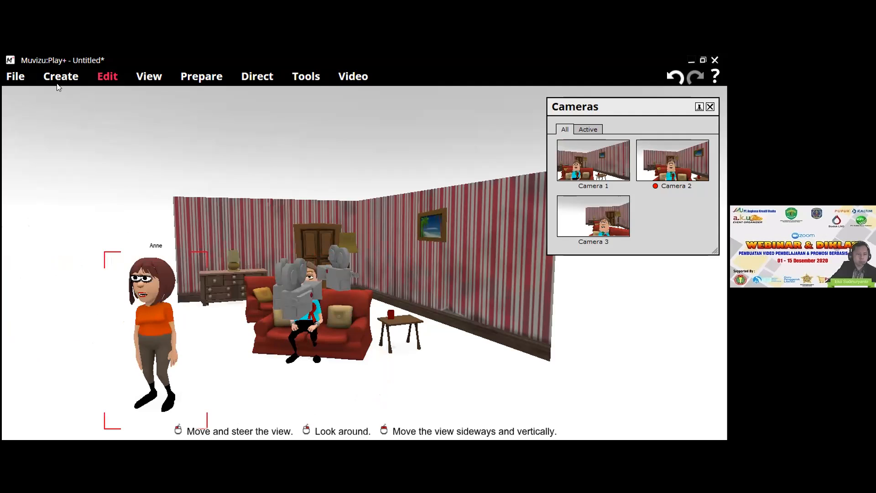
pyautogui.click(62, 75)
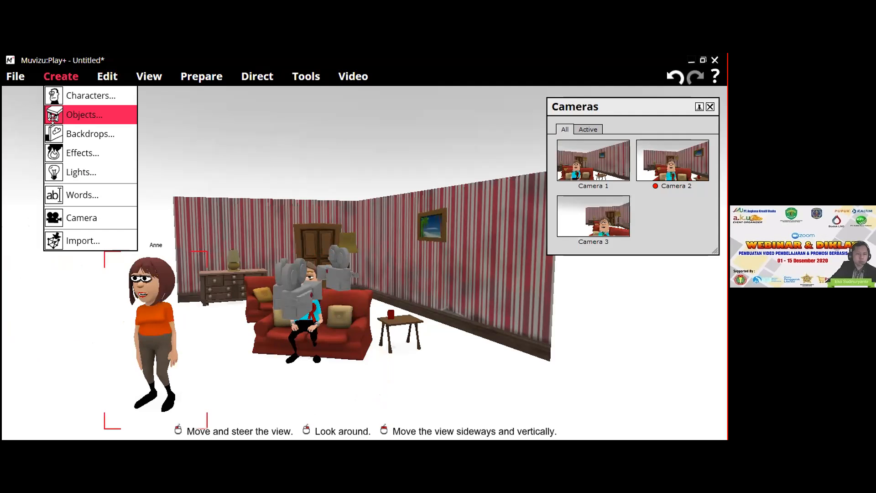
pyautogui.click(73, 114)
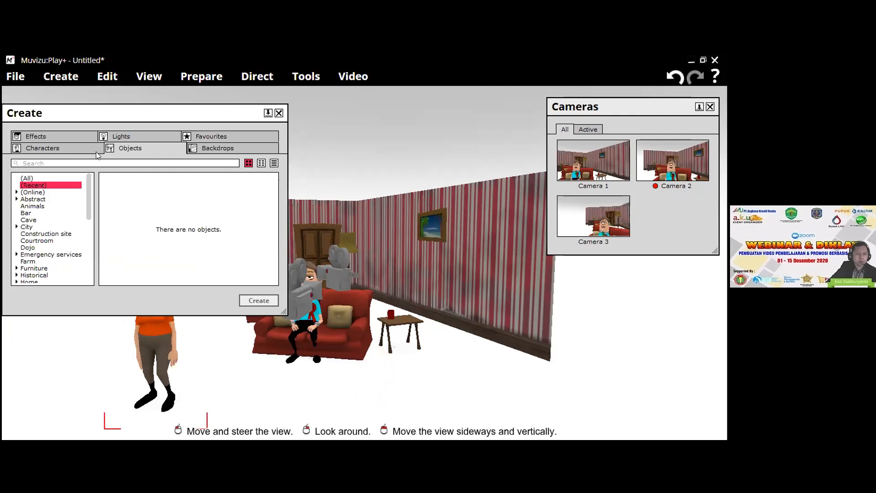
pyautogui.click(128, 136)
pyautogui.click(122, 137)
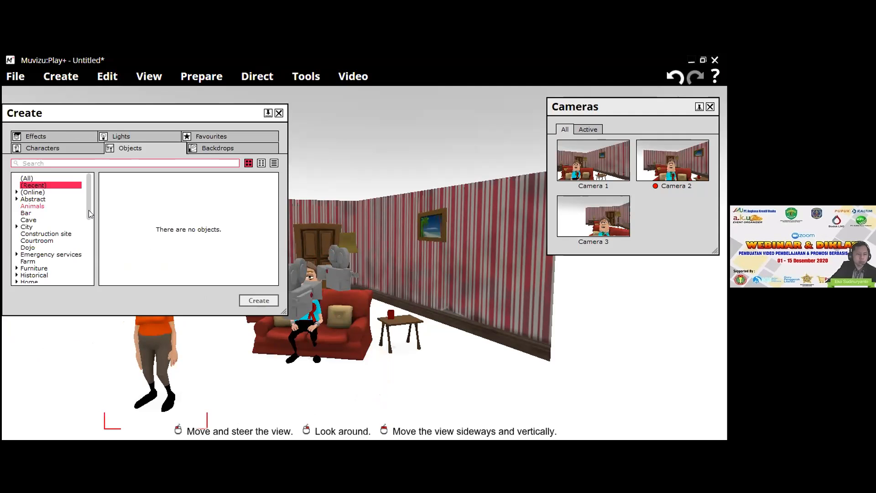
pyautogui.scroll(-3, 32, 232)
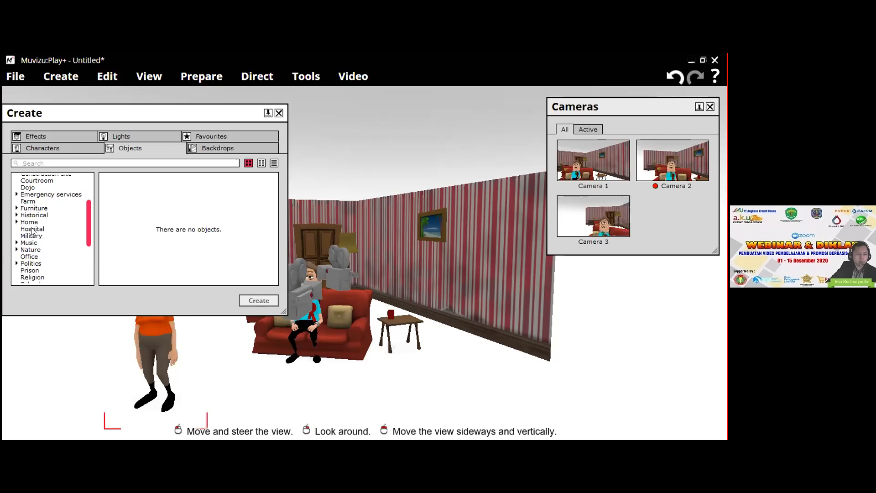
pyautogui.scroll(-1, 32, 232)
pyautogui.click(32, 229)
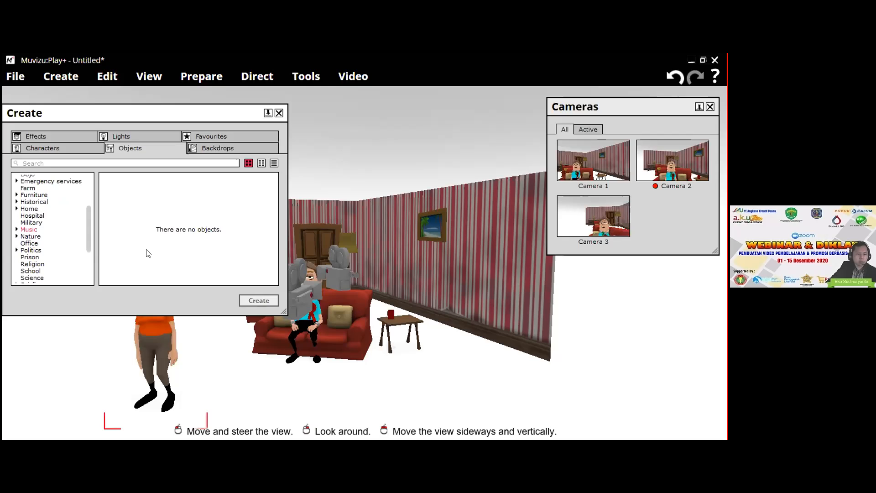
pyautogui.click(152, 237)
pyautogui.moveTo(150, 234); pyautogui.dragTo(148, 285)
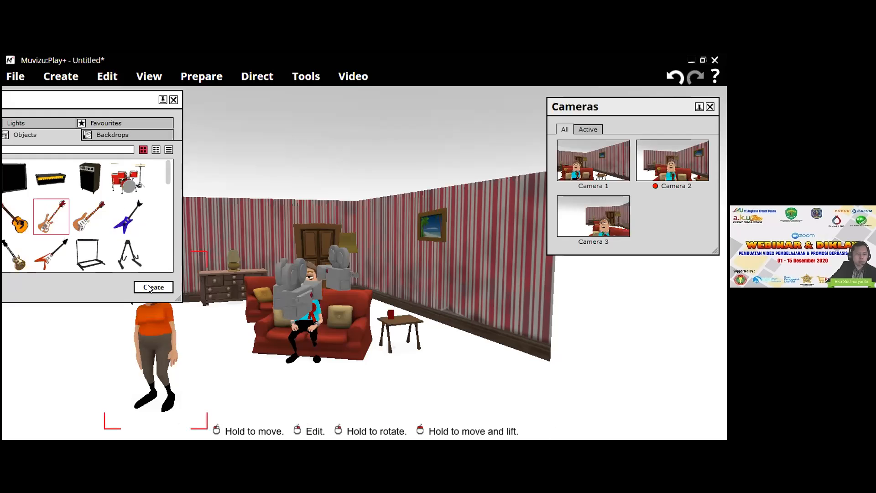
pyautogui.click(150, 288)
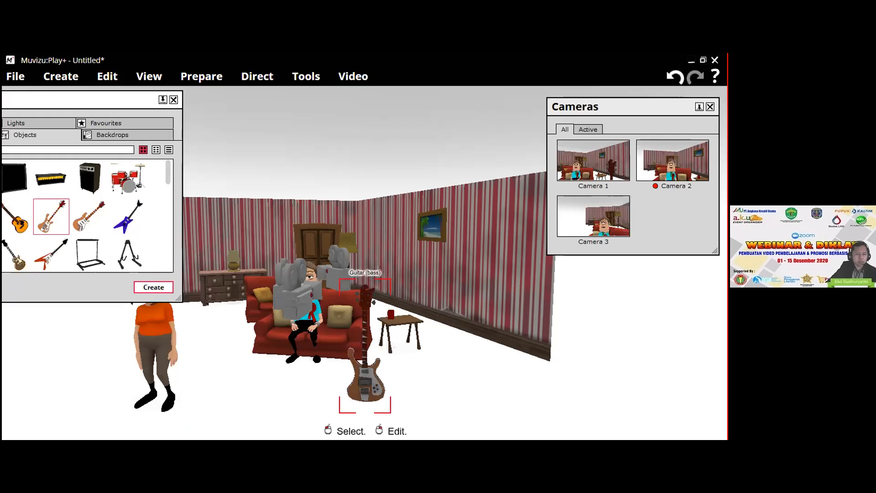
# - Look through the object categories and the other instruments and stage items in the Music category
pyautogui.moveTo(196, 109); pyautogui.dragTo(106, 97)
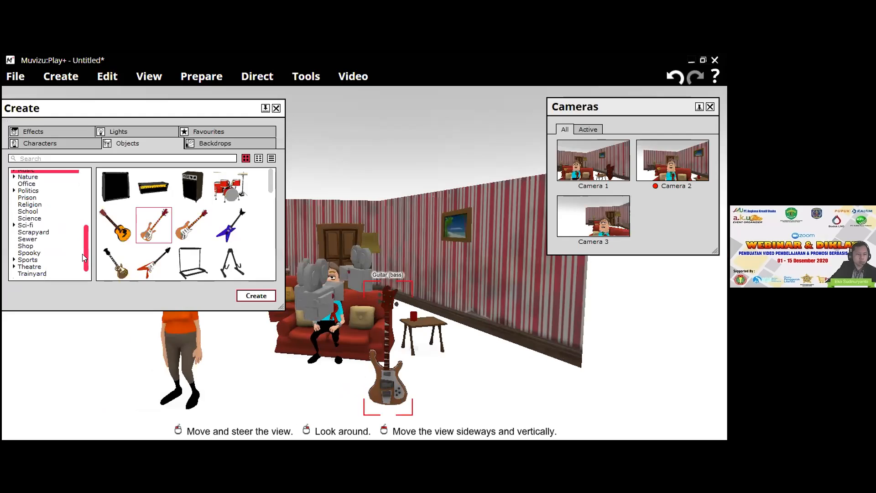
pyautogui.scroll(-1, 83, 260)
pyautogui.click(27, 193)
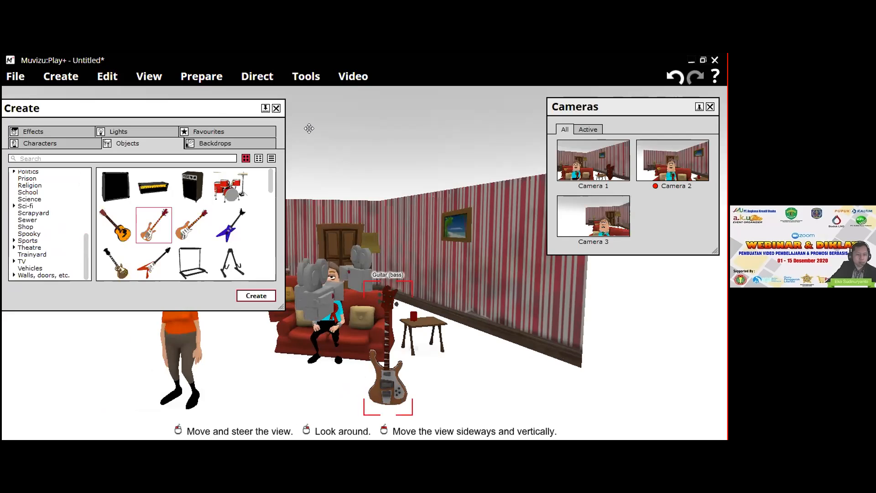
pyautogui.moveTo(237, 109); pyautogui.dragTo(170, 222)
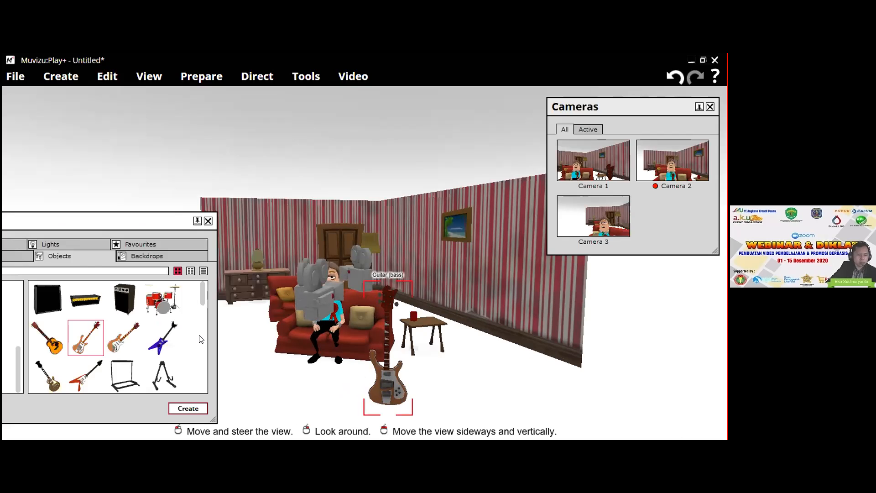
pyautogui.scroll(-3, 200, 351)
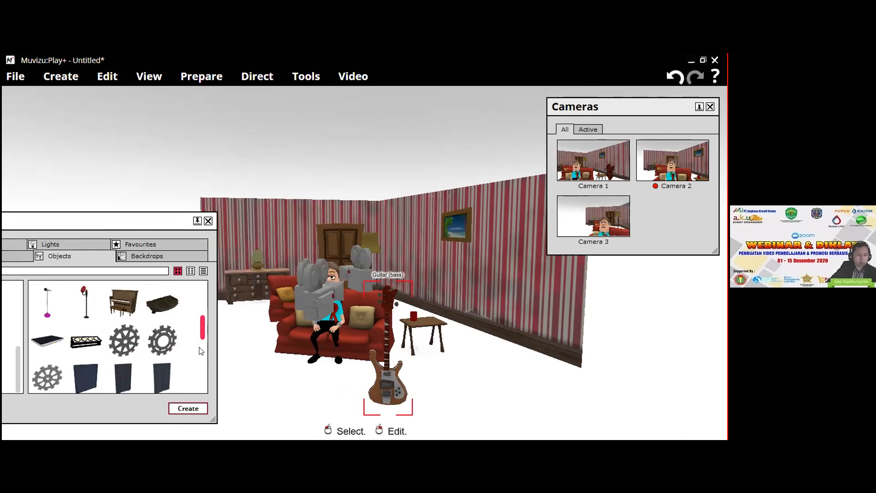
pyautogui.scroll(-3, 201, 351)
pyautogui.scroll(5, 204, 355)
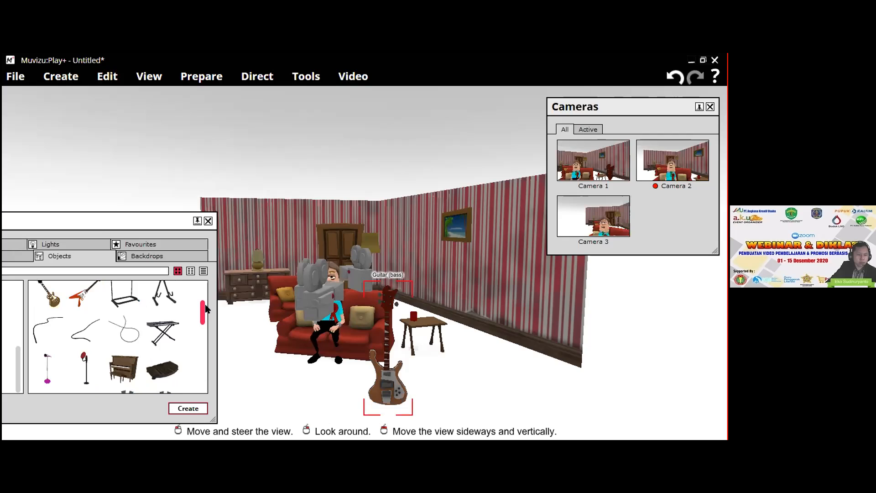
pyautogui.scroll(-1, 203, 315)
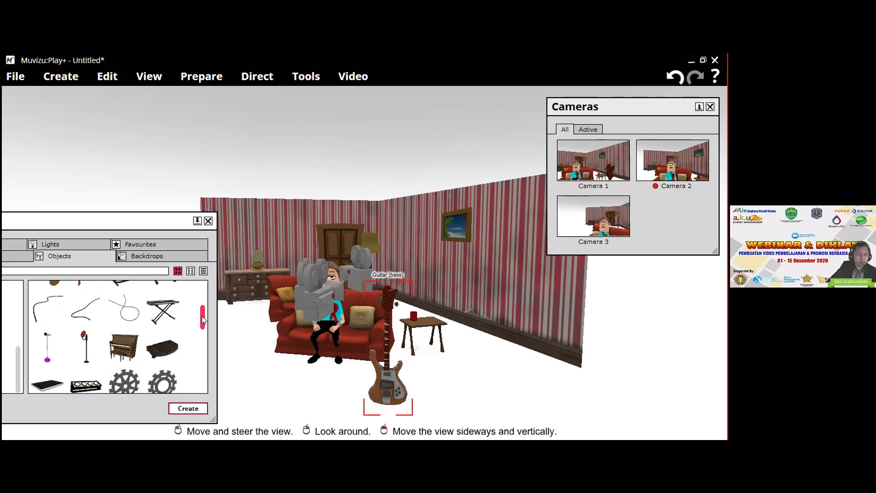
pyautogui.scroll(2, 203, 288)
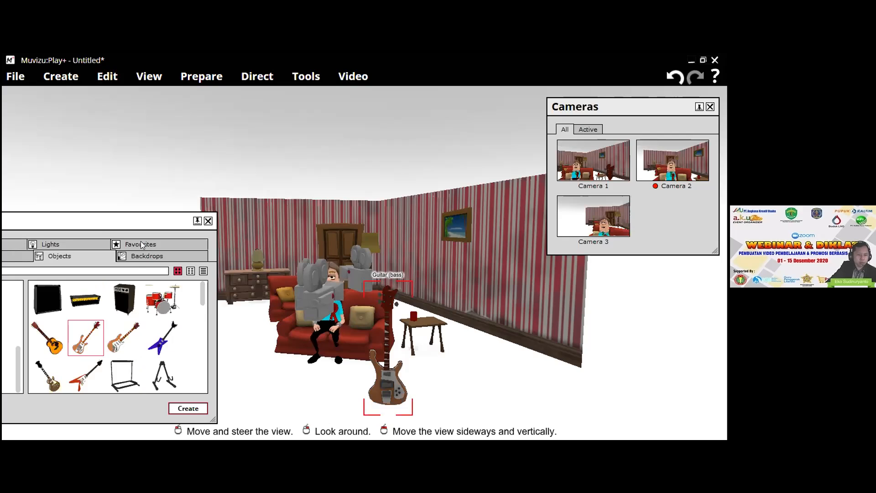
# - Review the favourites, lights and characters available for creation, and close the creation window
pyautogui.click(150, 263)
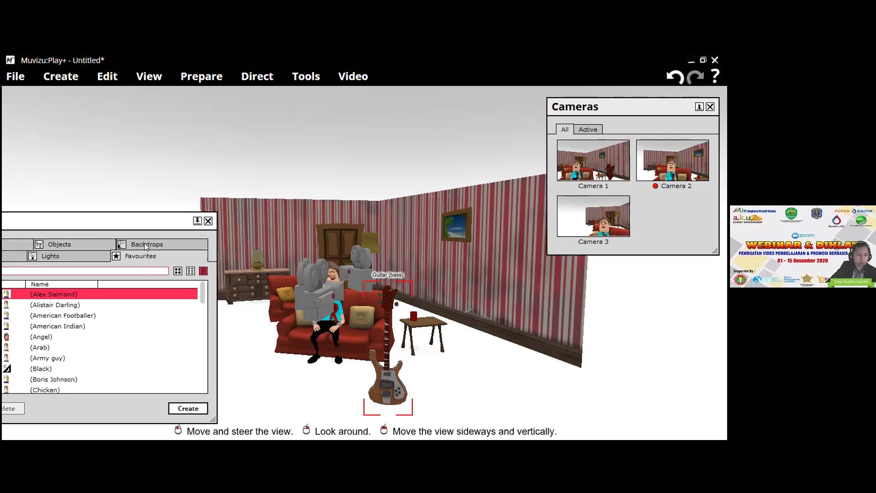
pyautogui.click(130, 244)
pyautogui.click(82, 254)
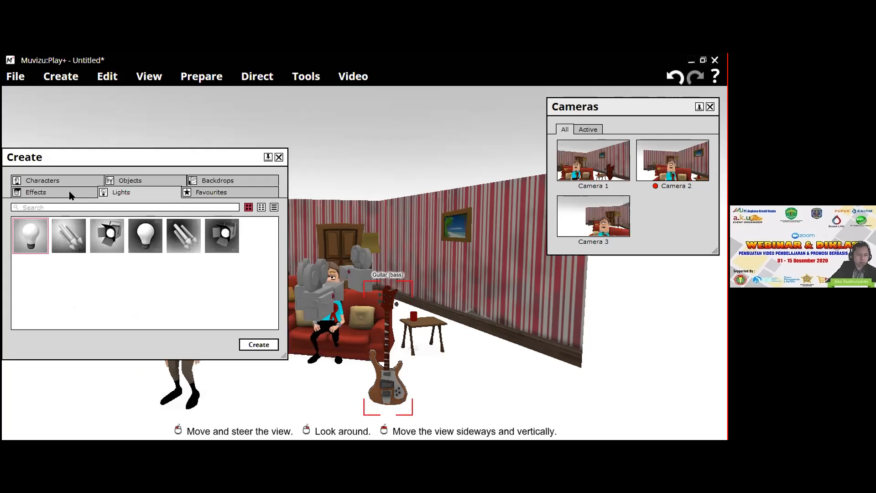
pyautogui.click(81, 181)
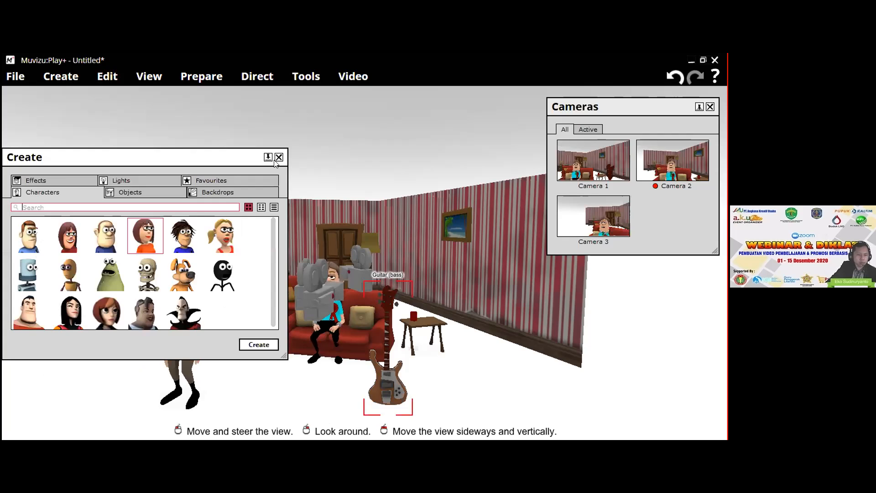
pyautogui.click(106, 78)
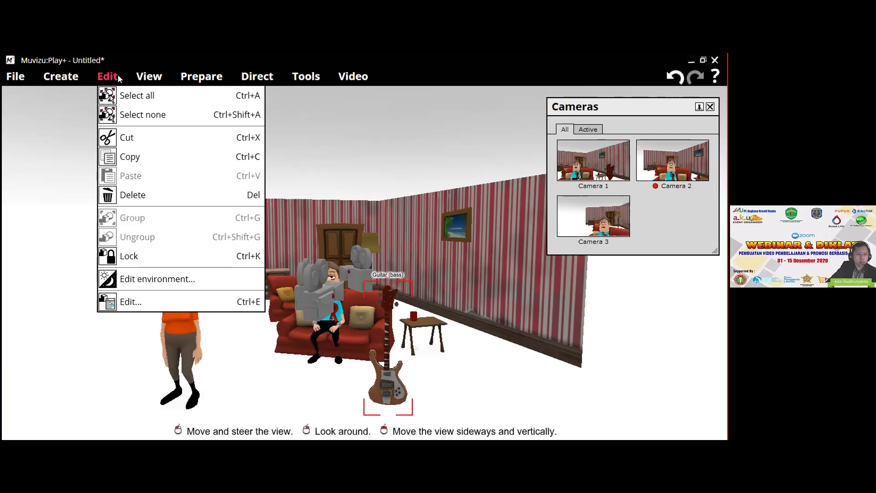
pyautogui.press('Right')
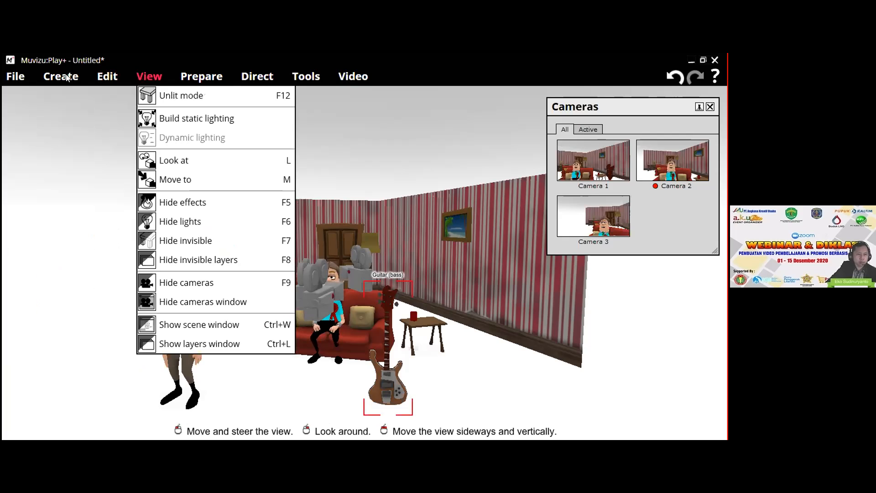
# - Reopen the object library and examine its full range of categories and the items under Music
pyautogui.moveTo(67, 78)
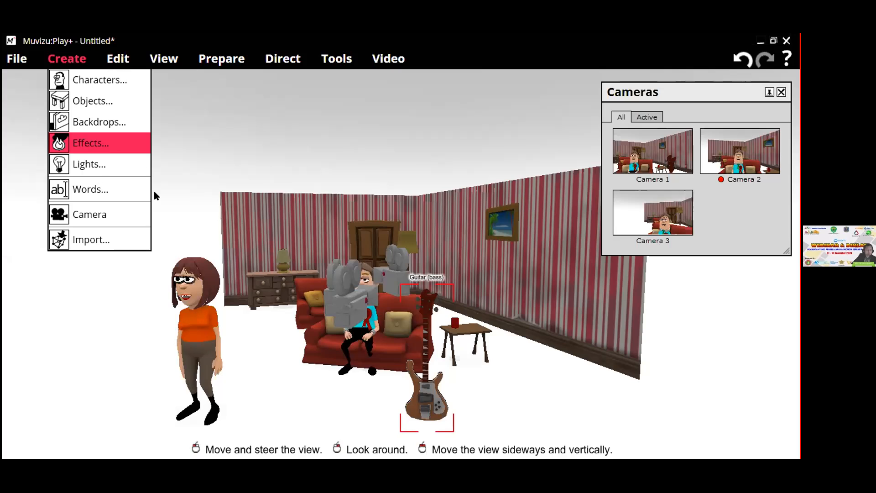
pyautogui.click(93, 101)
pyautogui.scroll(4, 45, 251)
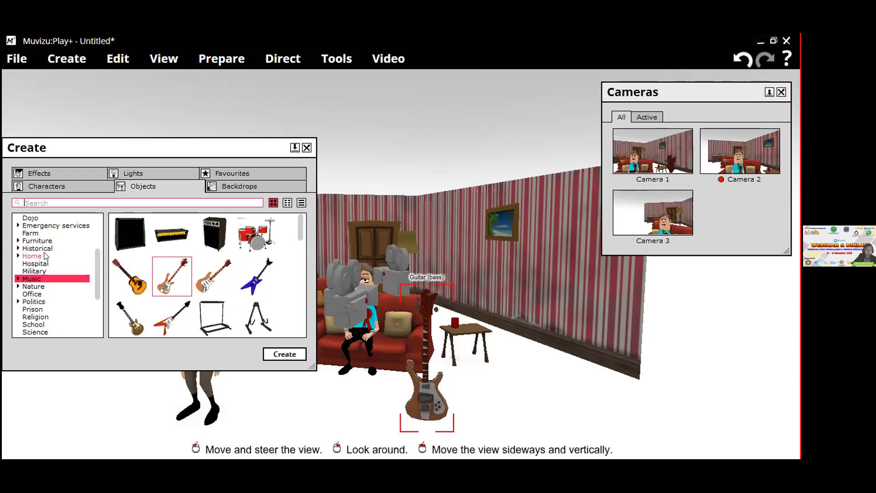
pyautogui.scroll(1, 45, 256)
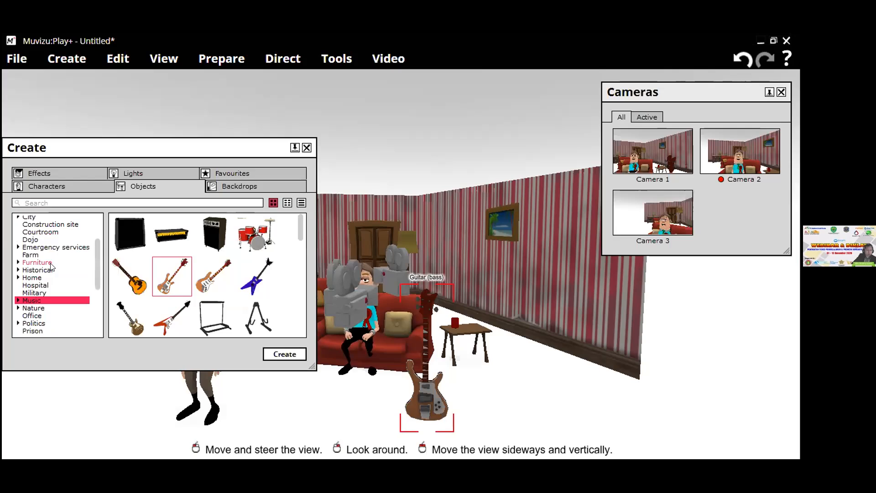
pyautogui.scroll(-4, 51, 267)
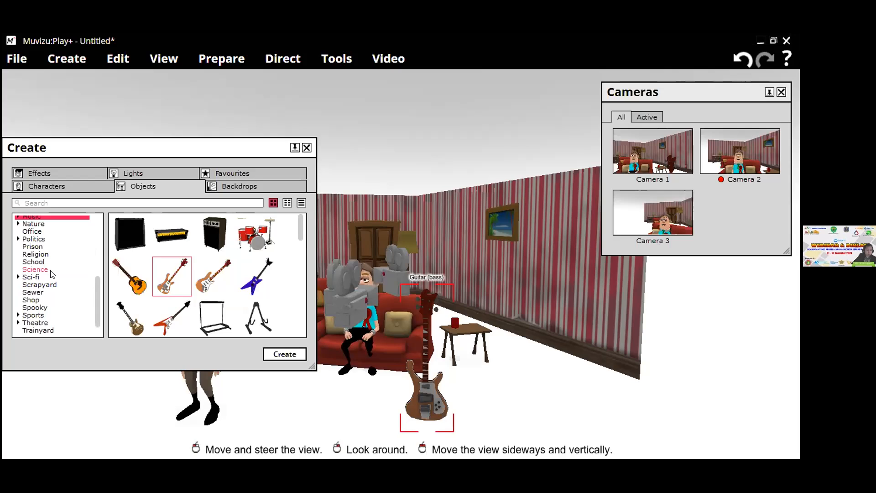
pyautogui.scroll(2, 50, 270)
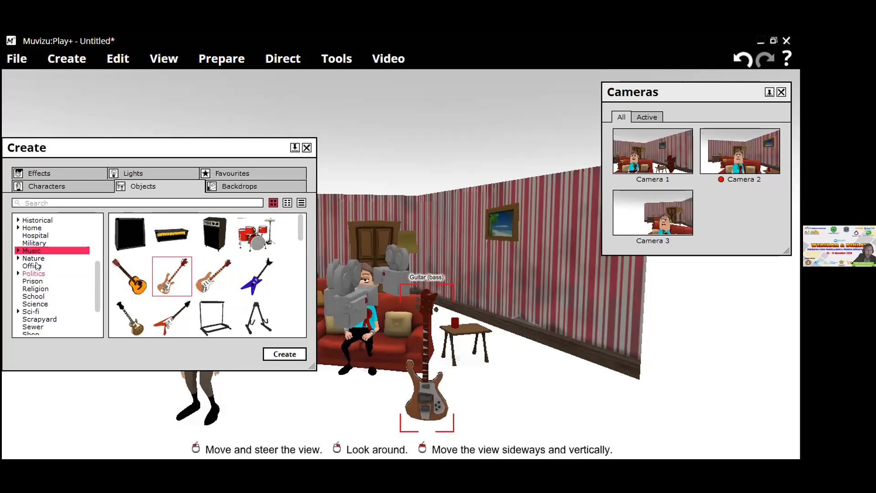
pyautogui.scroll(3, 46, 266)
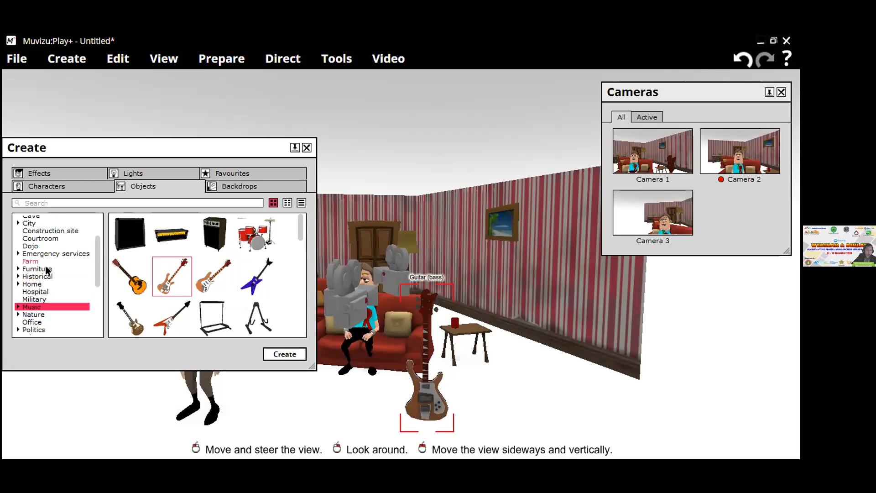
pyautogui.scroll(3, 46, 267)
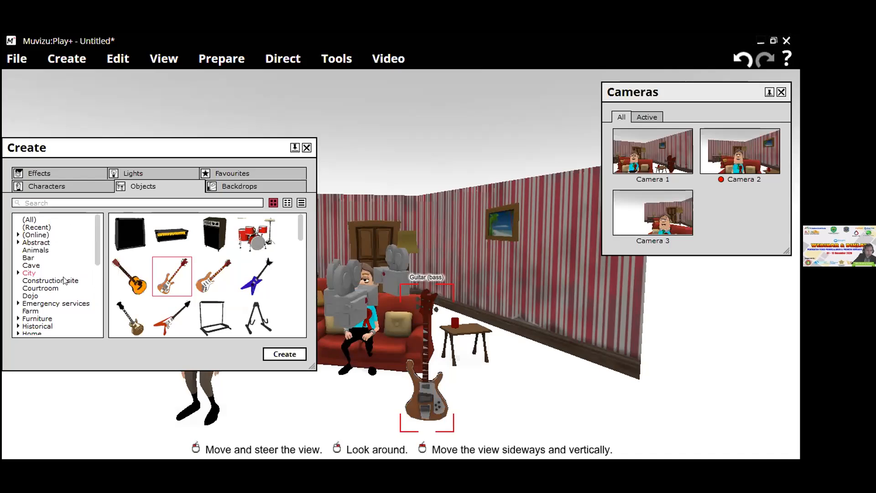
pyautogui.scroll(-3, 54, 279)
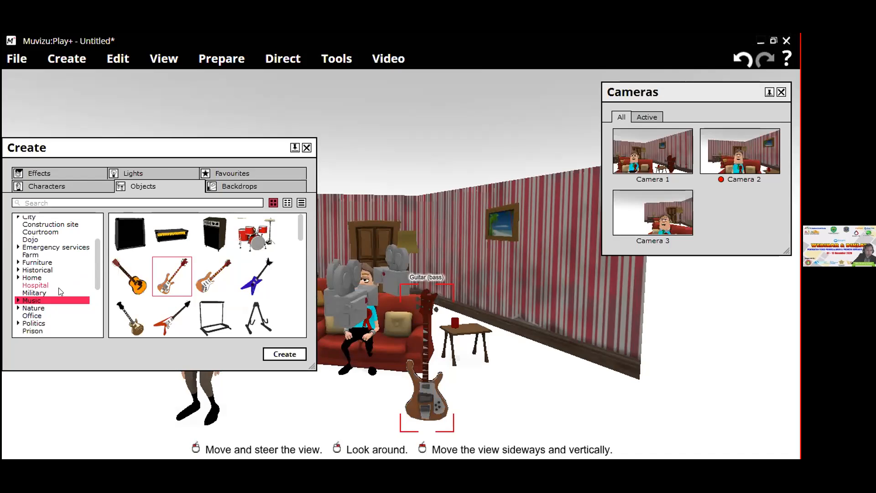
pyautogui.scroll(-3, 56, 298)
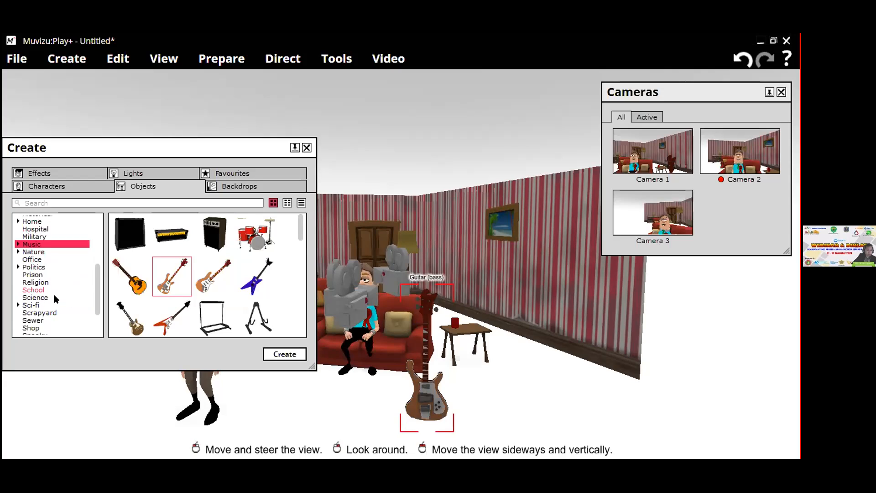
pyautogui.scroll(-3, 58, 299)
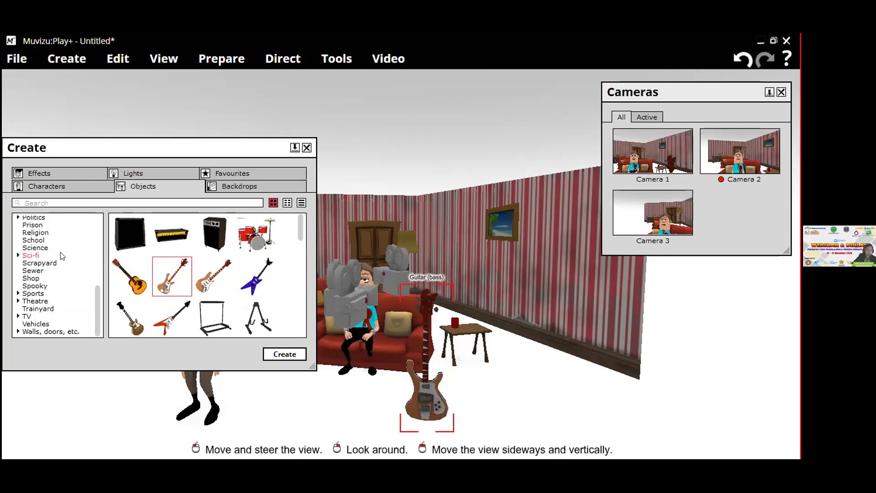
pyautogui.scroll(4, 63, 256)
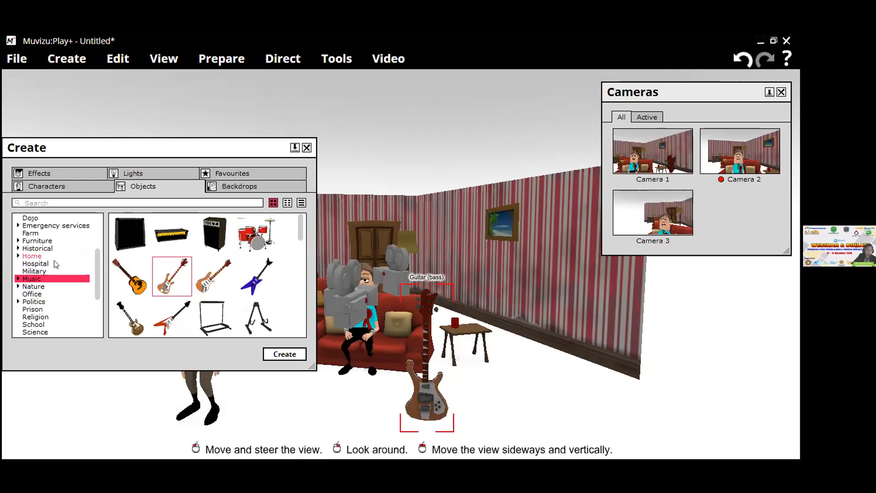
pyautogui.scroll(3, 48, 265)
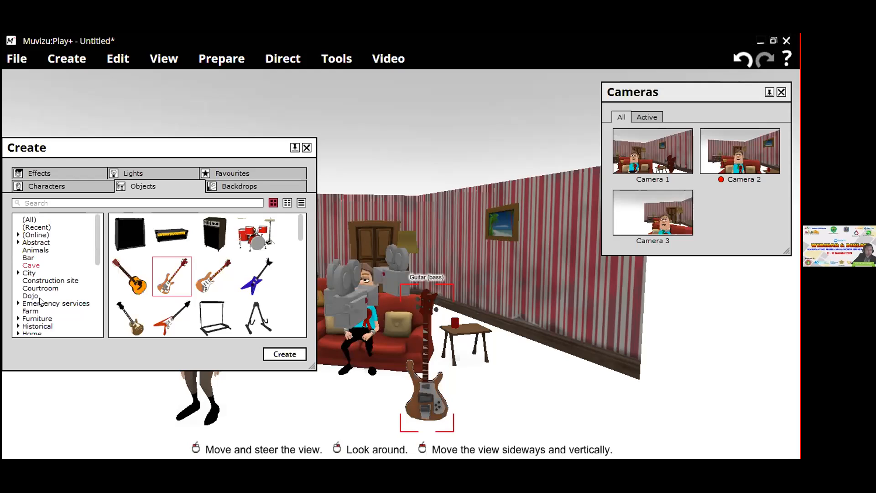
pyautogui.scroll(-3, 44, 304)
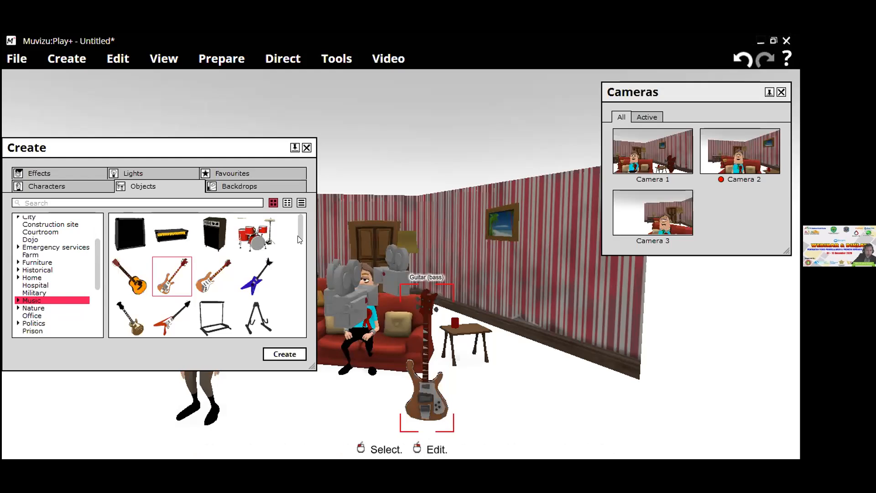
pyautogui.scroll(-2, 297, 265)
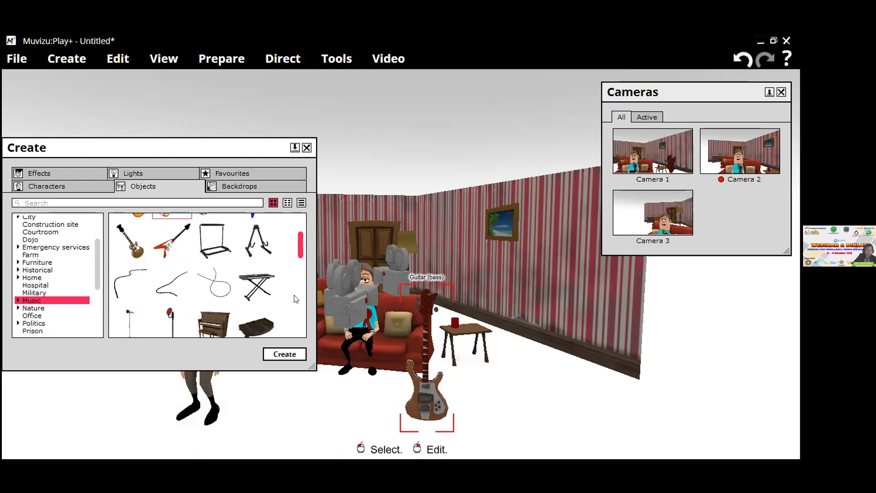
# - Browse the remaining instruments, stage props and speakers in the Music category, and close the object library
pyautogui.scroll(-3, 299, 313)
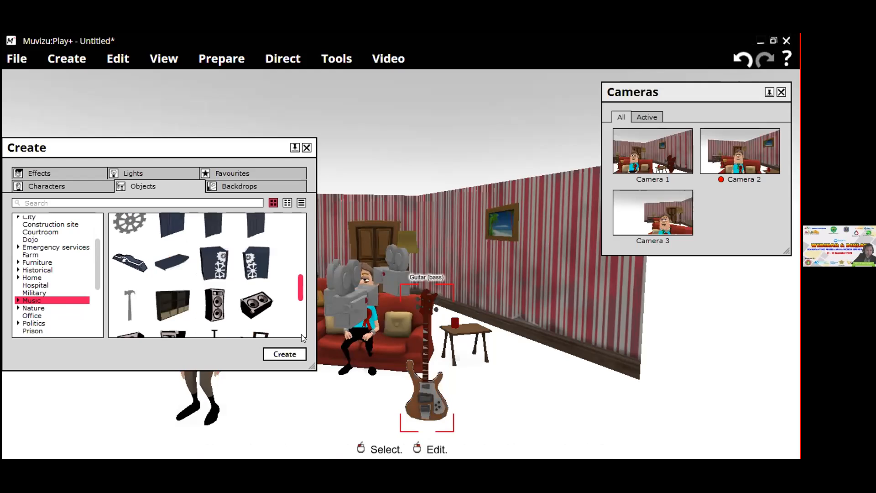
pyautogui.scroll(3, 302, 313)
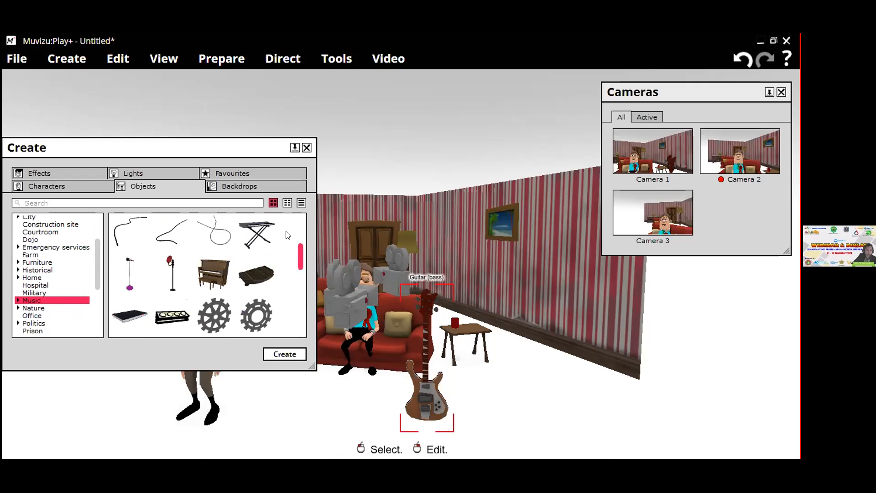
pyautogui.scroll(3, 273, 267)
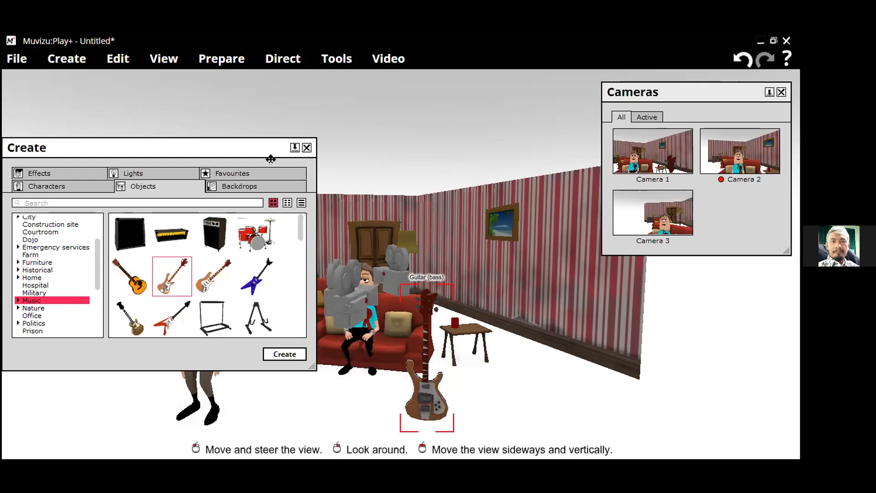
pyautogui.click(307, 149)
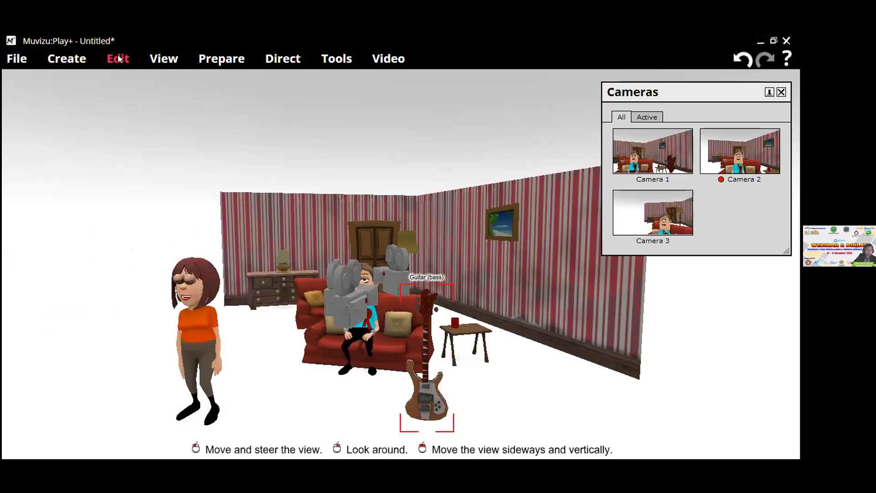
pyautogui.click(118, 57)
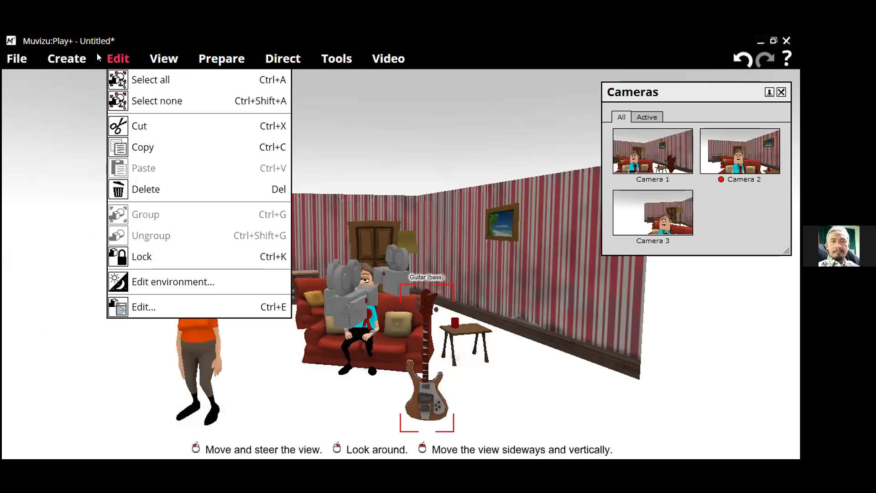
pyautogui.moveTo(78, 61)
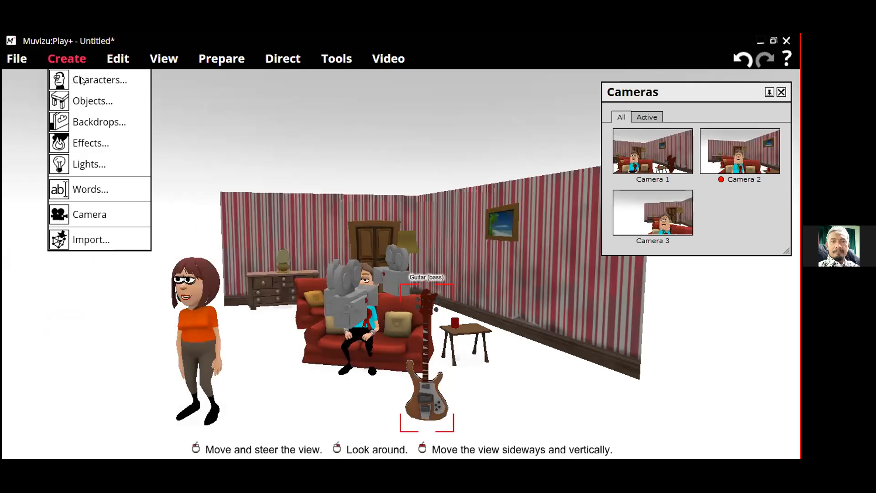
pyautogui.click(99, 81)
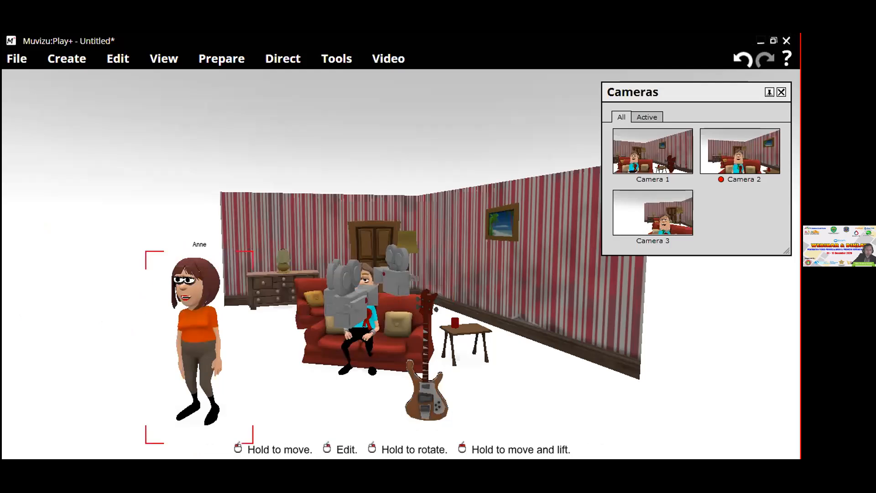
# - Equip the standing woman character with the News microphone from the Instruments appearance category
pyautogui.rightClick(232, 310)
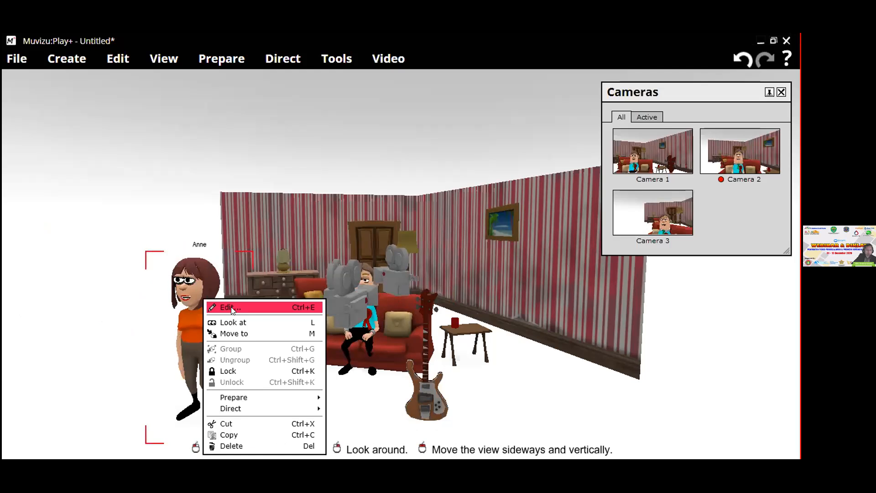
pyautogui.click(231, 309)
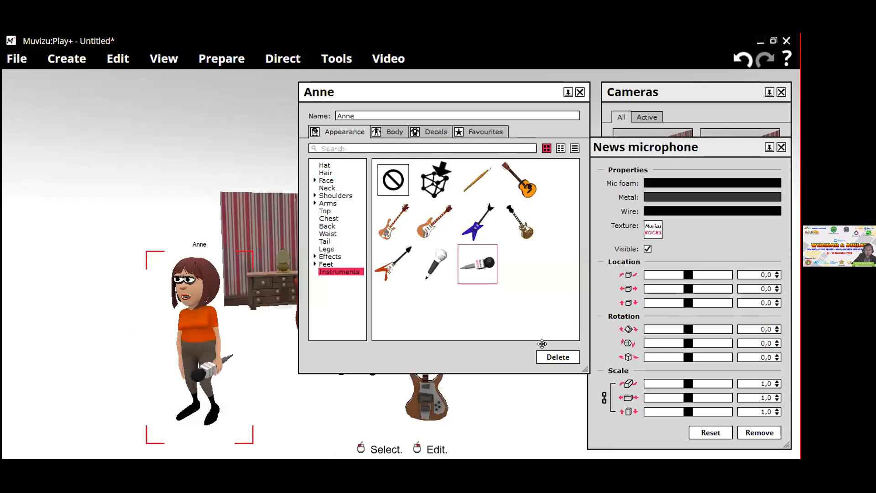
pyautogui.click(207, 394)
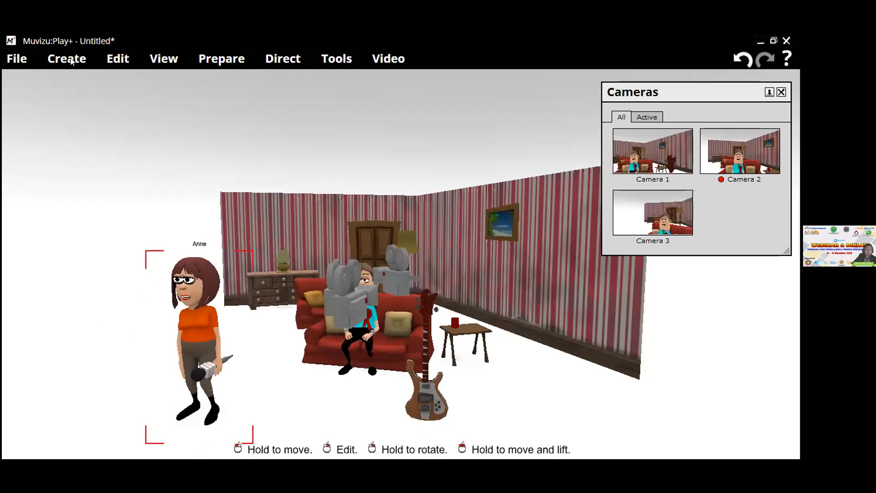
pyautogui.click(68, 59)
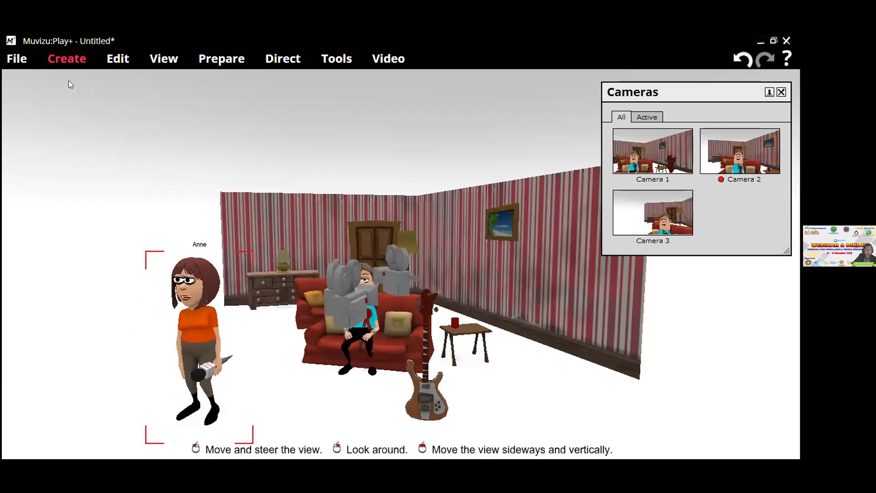
pyautogui.click(190, 314)
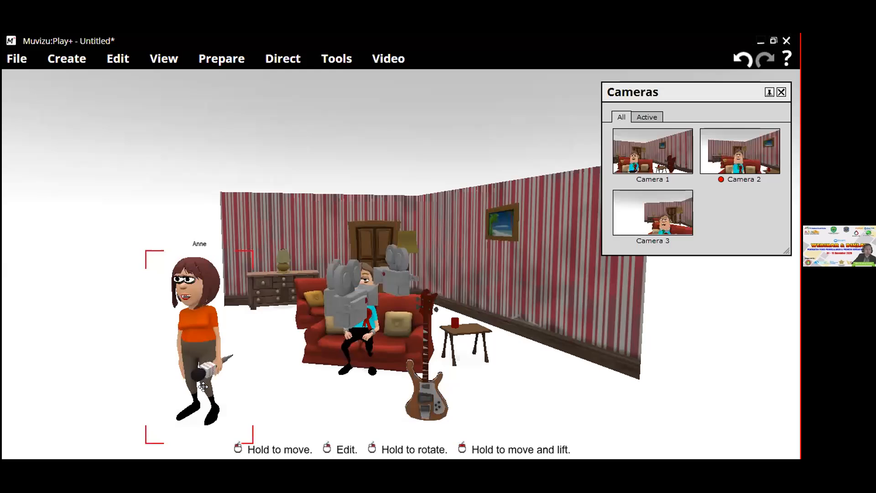
pyautogui.click(72, 59)
pyautogui.click(206, 310)
# - Replace the standing woman's microphone with the drumsticks from the Instruments category and close her character editor
pyautogui.rightClick(232, 311)
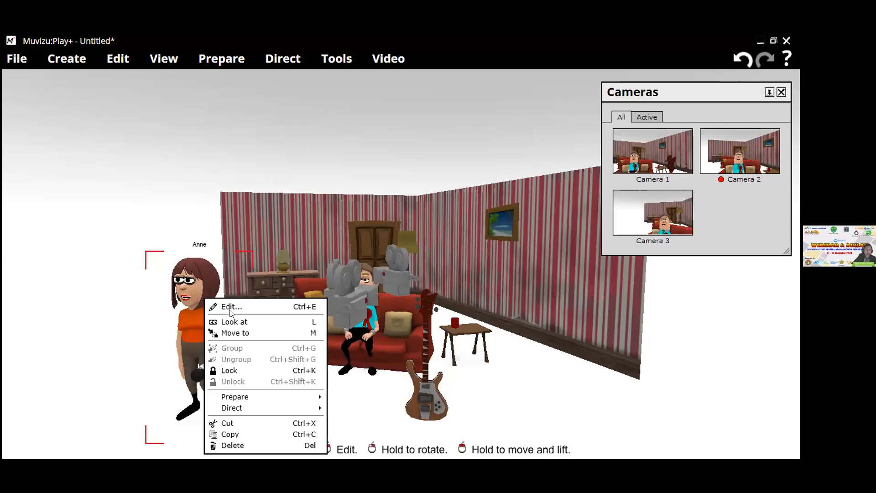
pyautogui.click(231, 308)
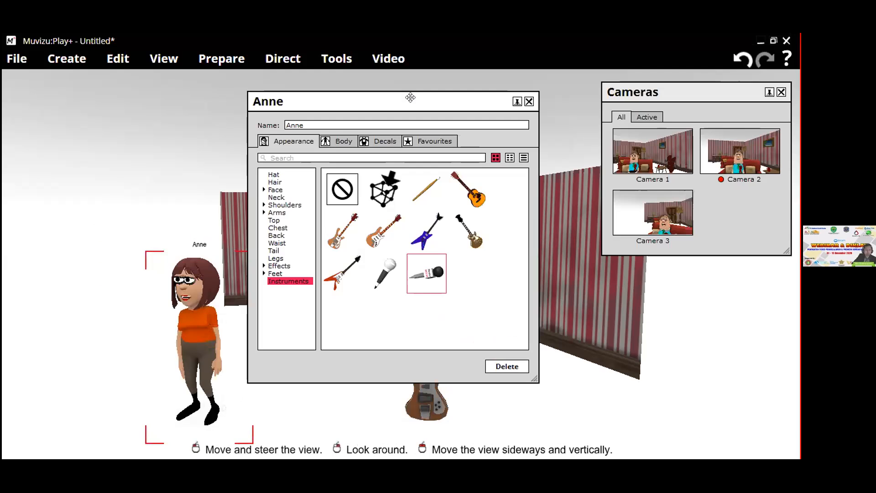
pyautogui.moveTo(413, 101); pyautogui.dragTo(424, 105)
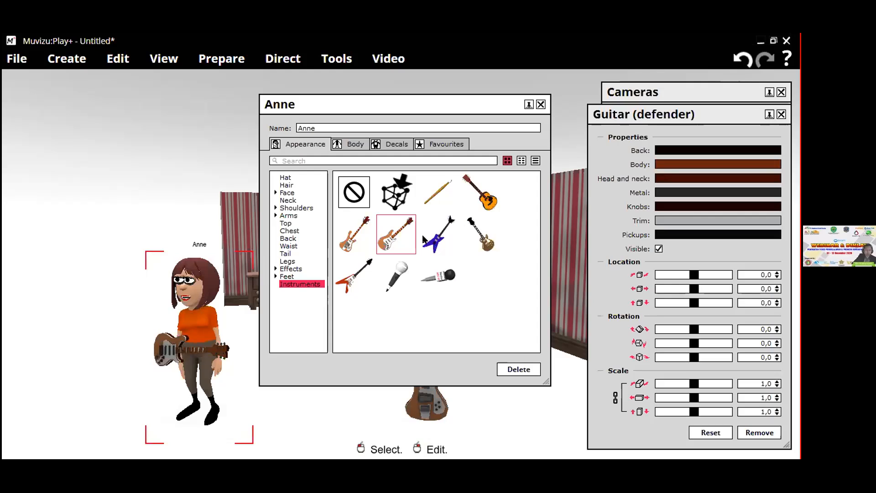
pyautogui.click(440, 200)
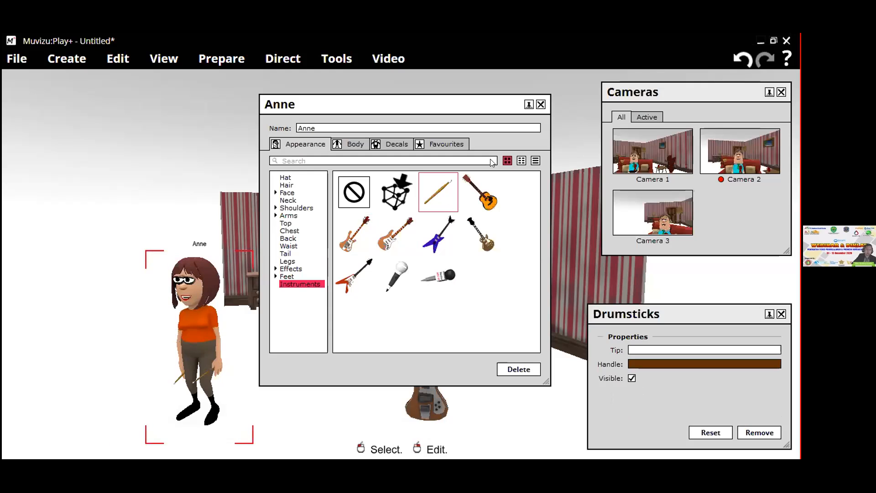
pyautogui.click(541, 105)
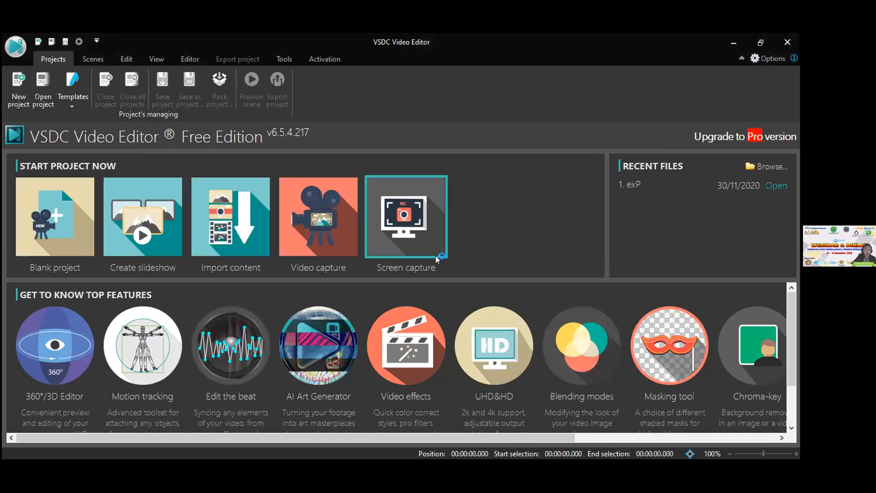
# - Switch to VSDC Video Editor and create a blank project titled "Procedure"
pyautogui.click(57, 219)
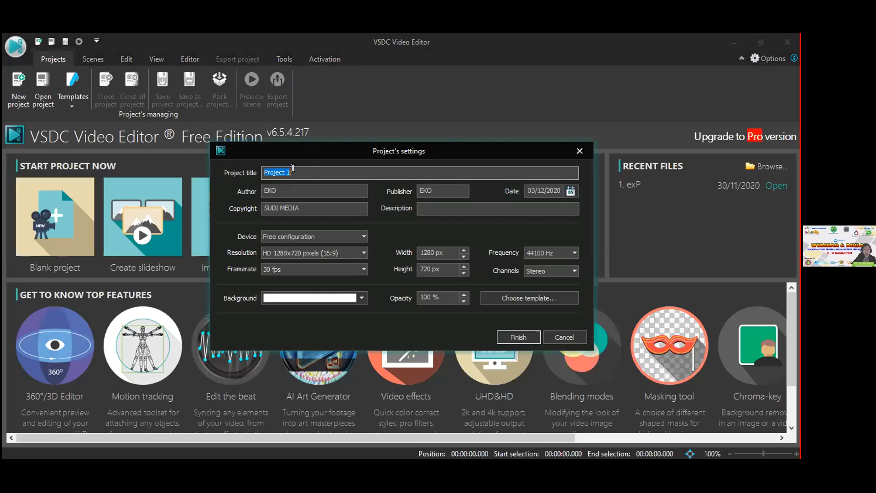
pyautogui.write('mu')
pyautogui.press('BackSpace')
pyautogui.press('BackSpace')
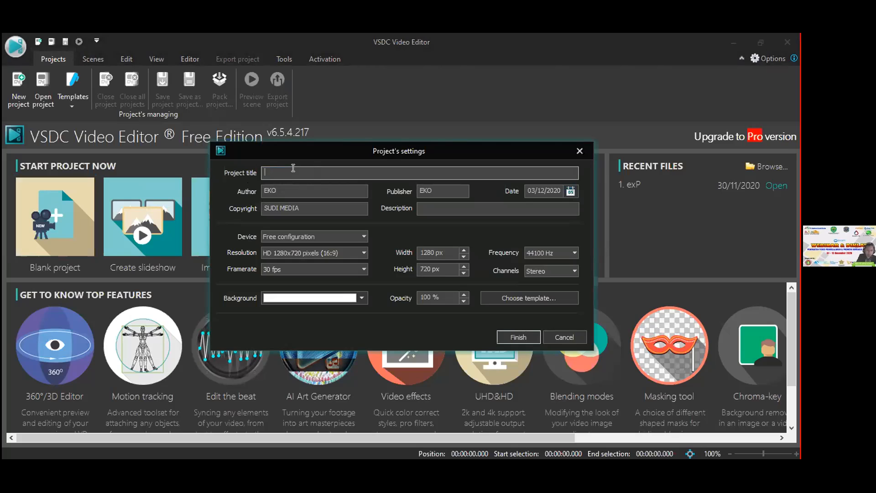
pyautogui.write('Procedure')
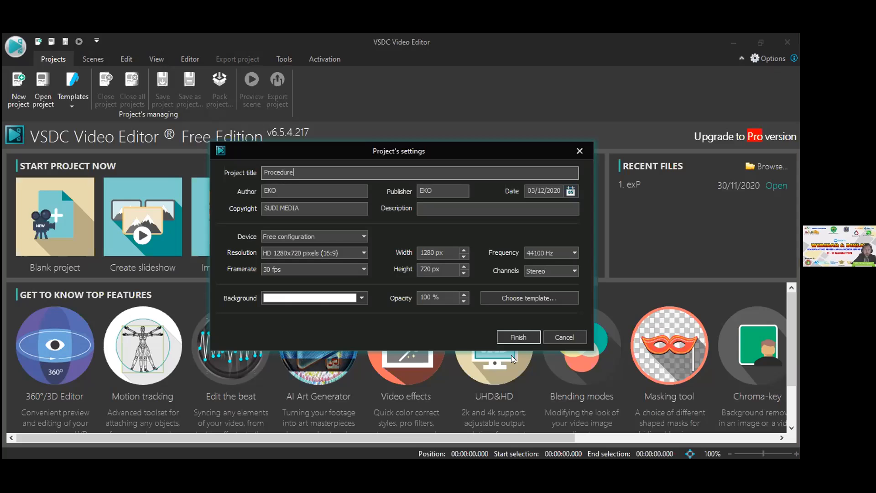
pyautogui.click(521, 338)
pyautogui.press('Return')
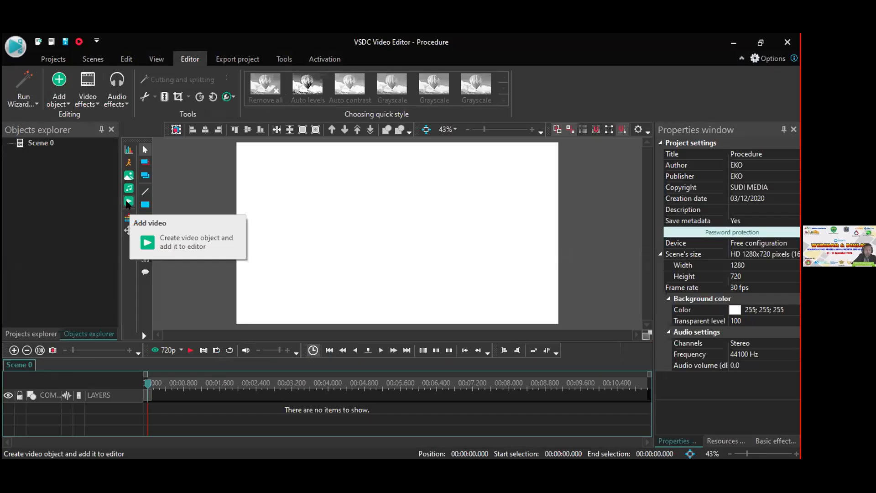
# - Add the video "latihan akubisa ke3" from the Almera folder on drive D to a new layer, starting from the scene begin
pyautogui.click(126, 201)
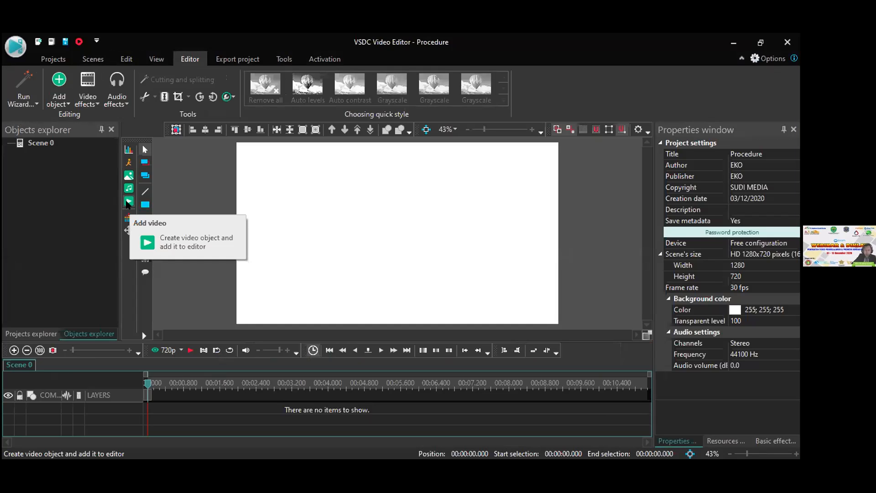
pyautogui.click(255, 244)
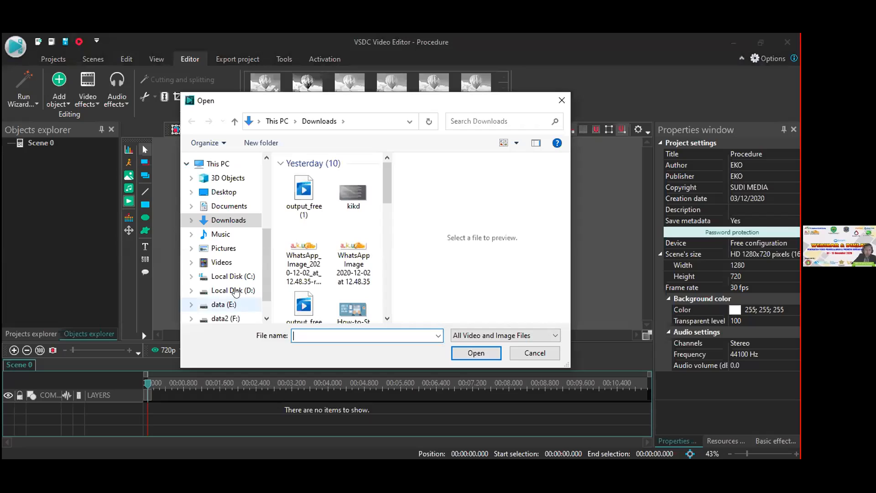
pyautogui.click(232, 291)
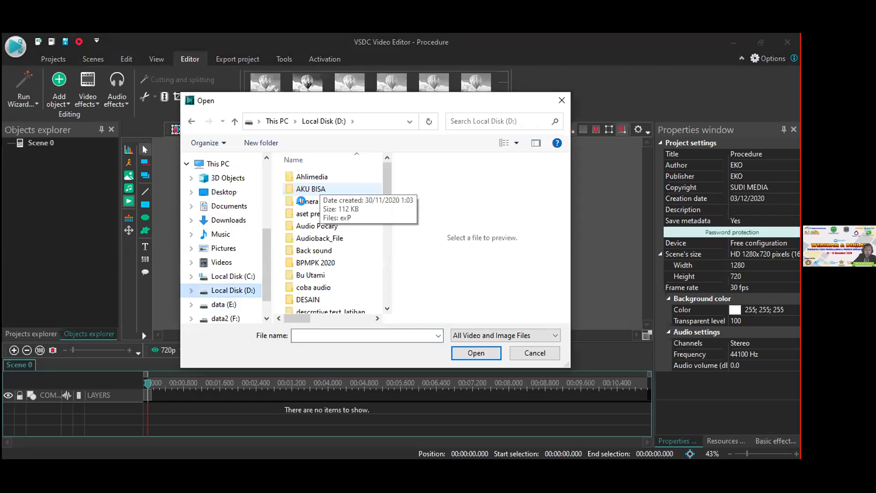
pyautogui.click(301, 201)
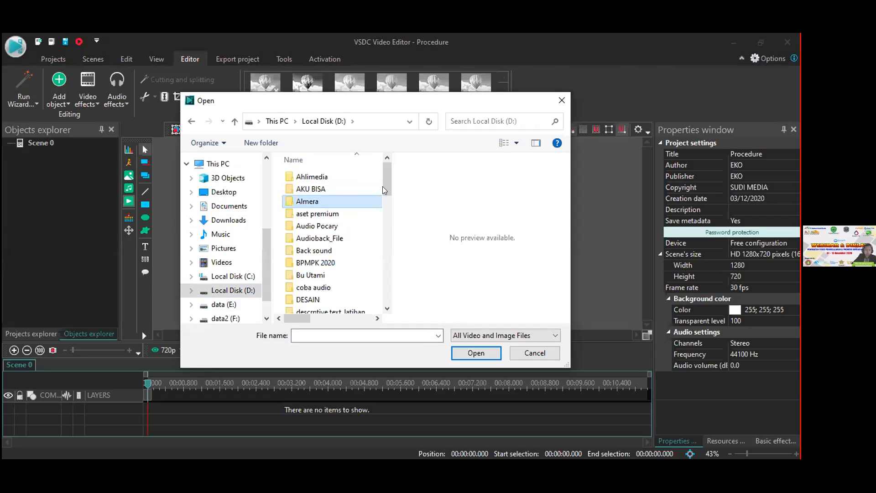
pyautogui.press('Return')
pyautogui.scroll(-2, 382, 194)
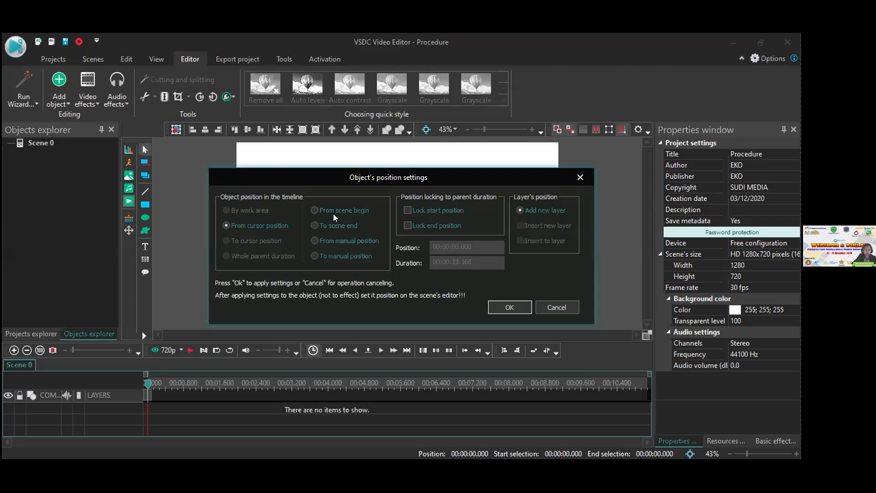
pyautogui.click(335, 211)
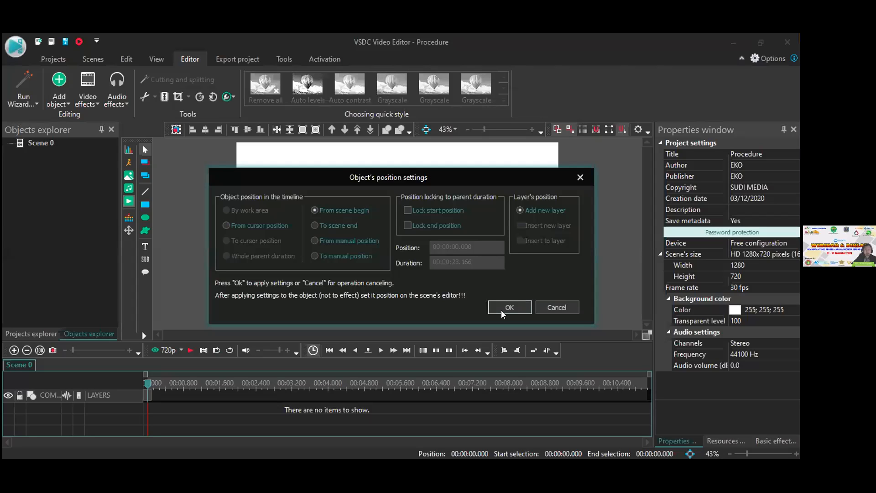
pyautogui.press('Return')
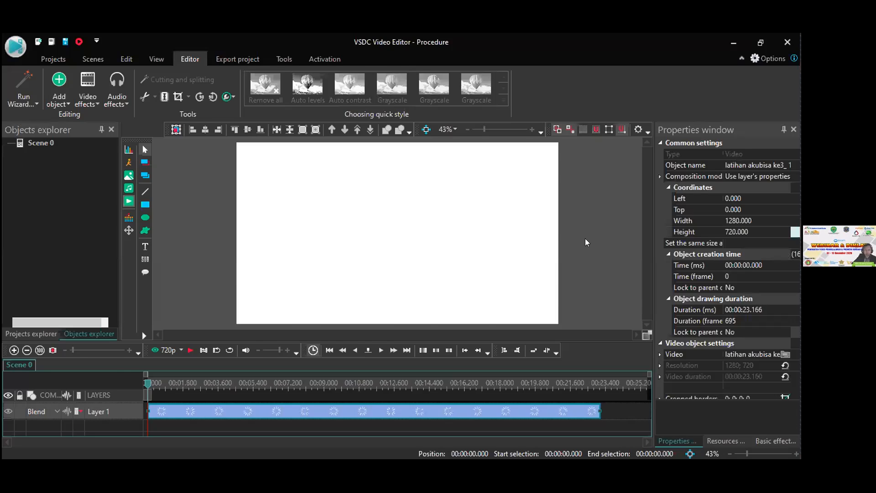
pyautogui.click(358, 272)
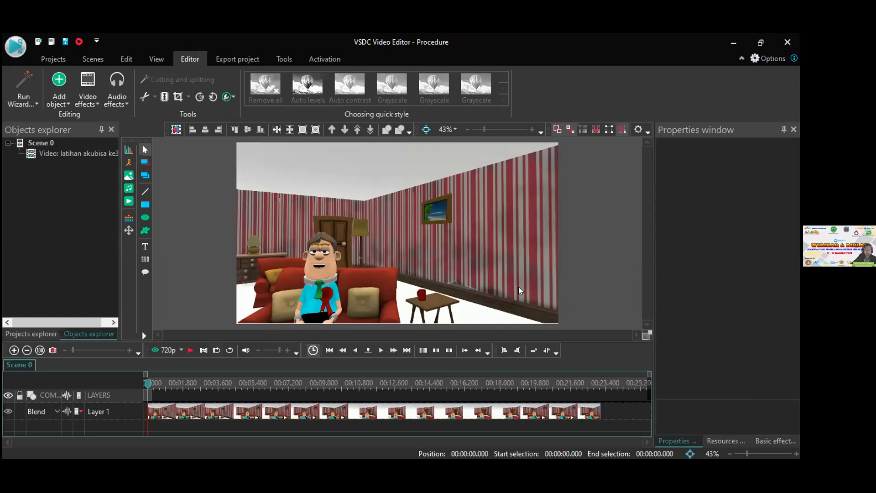
# - Add the image "kikd" from Downloads on a new layer above the video, starting from the scene begin
pyautogui.click(129, 174)
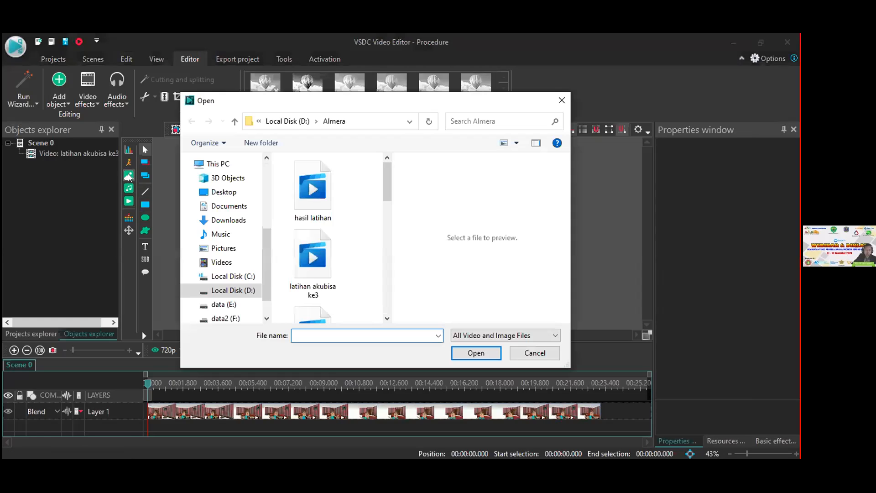
pyautogui.click(268, 188)
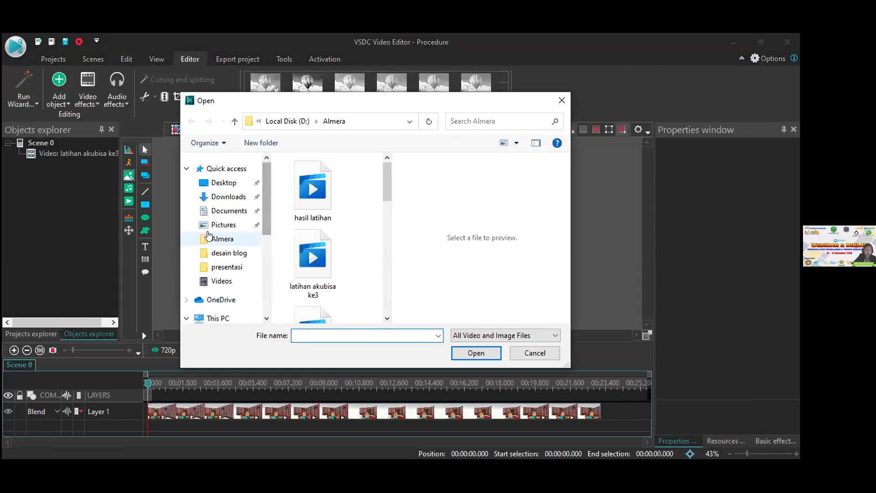
pyautogui.click(229, 197)
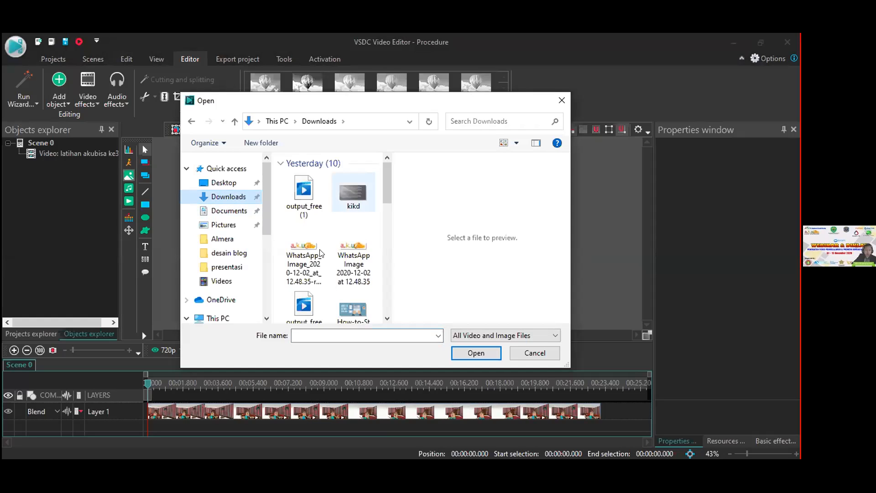
pyautogui.click(353, 193)
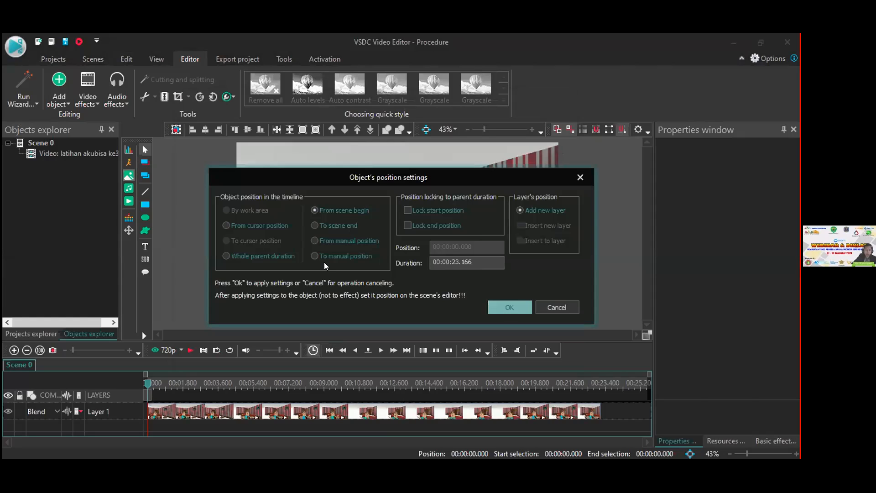
pyautogui.press('Return')
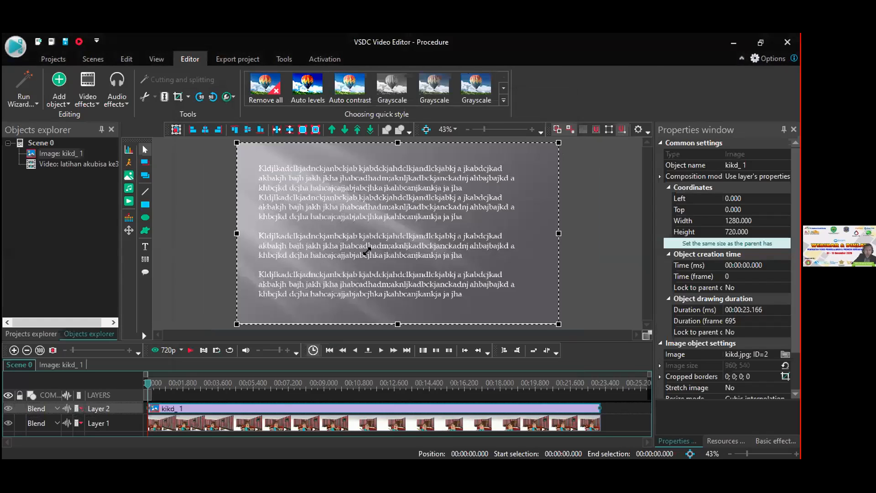
# - Shrink the text image to about 745 × 440 px and place it over the wall beside the seated man, at about 493, 35
pyautogui.moveTo(237, 324); pyautogui.dragTo(372, 252)
pyautogui.moveTo(466, 184)
pyautogui.mouseDown()
pyautogui.moveTo(439, 231)
pyautogui.moveTo(480, 176)
pyautogui.moveTo(457, 193)
pyautogui.mouseUp()
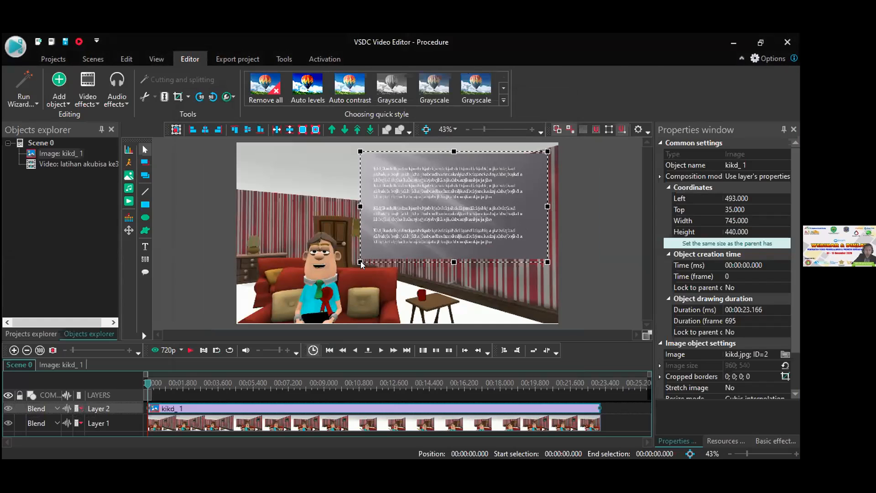
# - Enlarge the text image to about 787 × 484 px, placed at about 451, 35 beside the seated man
pyautogui.moveTo(347, 271); pyautogui.dragTo(348, 273)
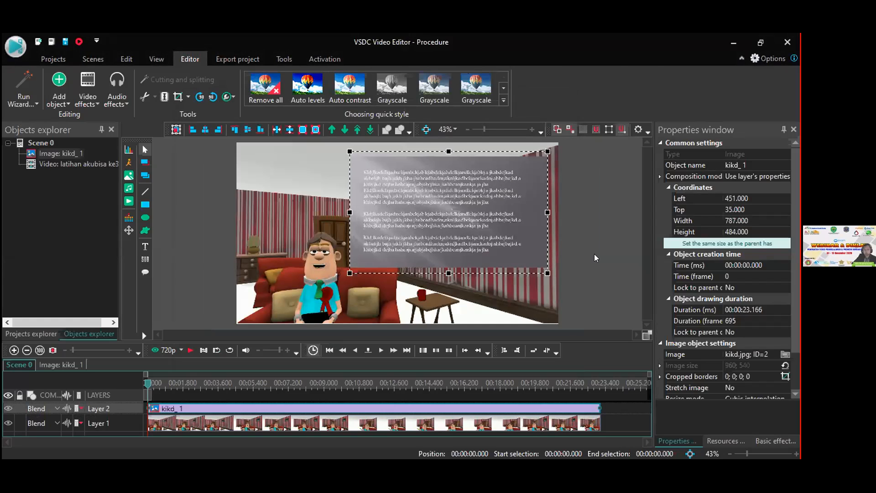
pyautogui.click(591, 276)
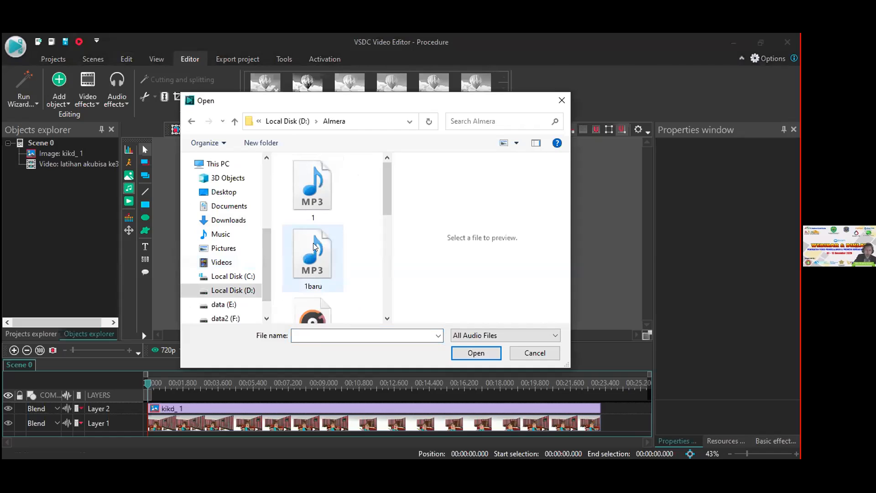
# - Add the MP3 audio file "1" from the Almera folder on drive D and move its clip to start at about 3.666 s
pyautogui.click(308, 198)
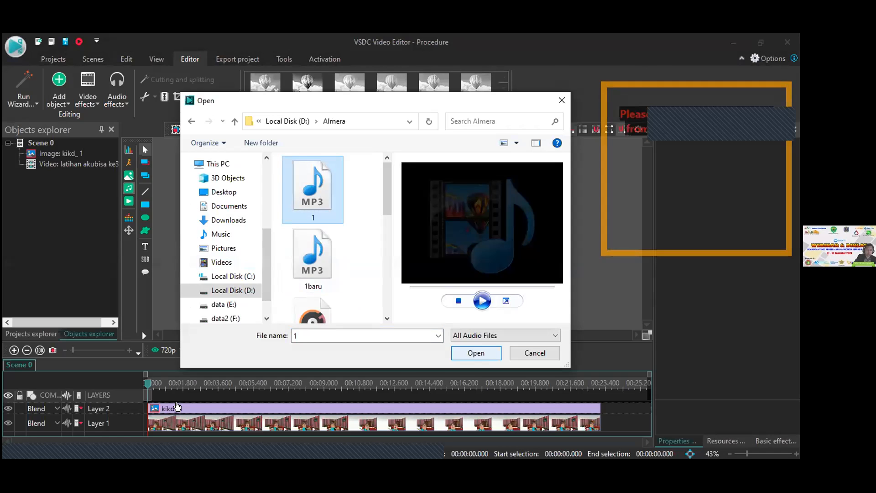
pyautogui.press('Return')
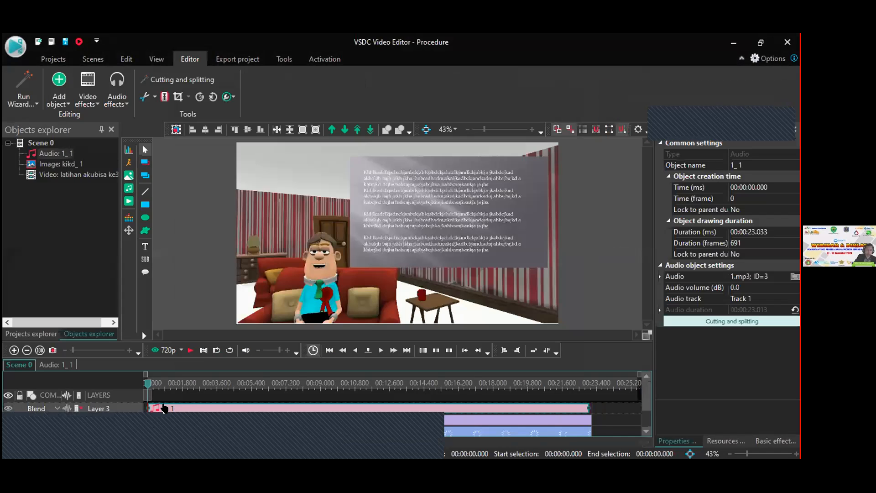
pyautogui.moveTo(192, 411)
pyautogui.mouseDown()
pyautogui.moveTo(230, 412)
pyautogui.moveTo(204, 411)
pyautogui.mouseUp()
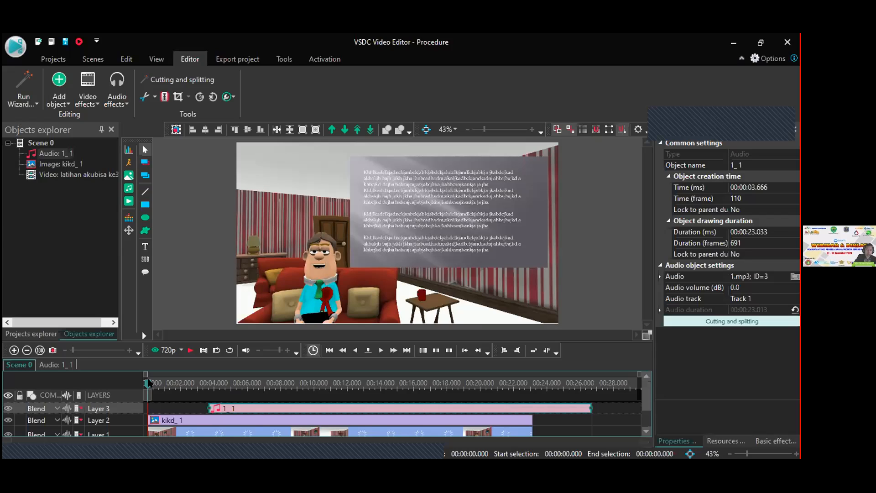
# - Split the audio clip at 8.366 s and try to delete a piece of it
pyautogui.click(287, 413)
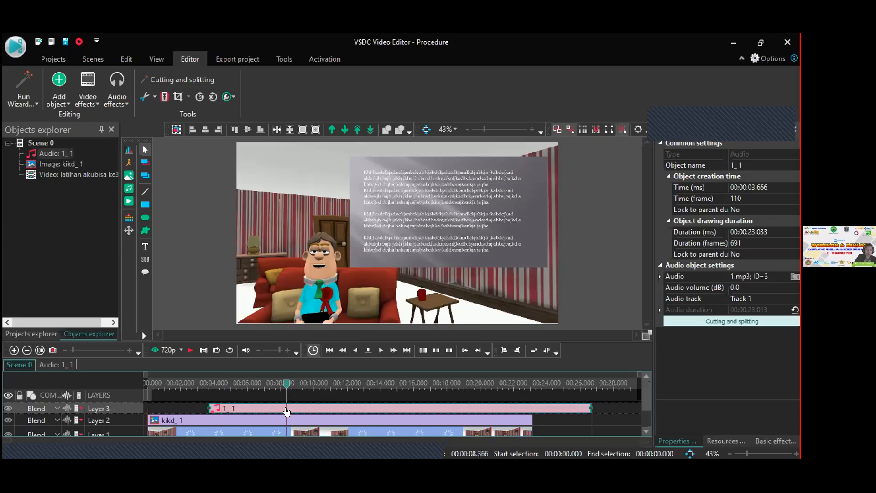
pyautogui.rightClick(287, 412)
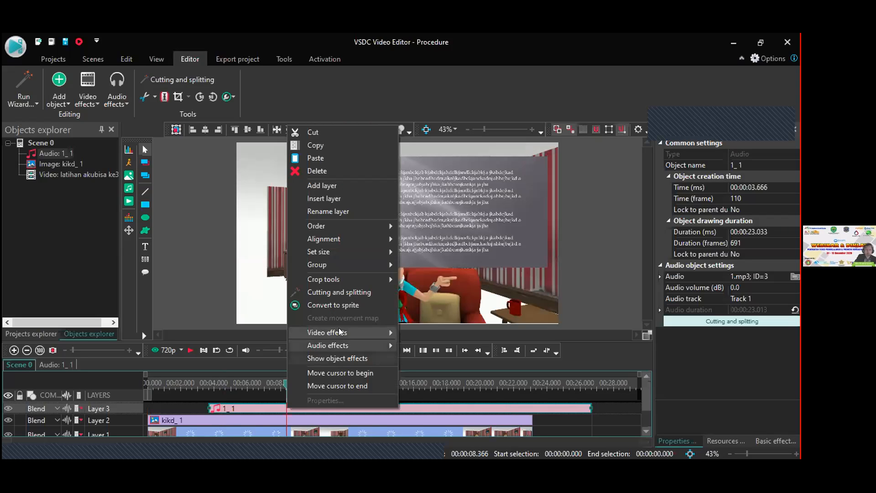
pyautogui.click(345, 292)
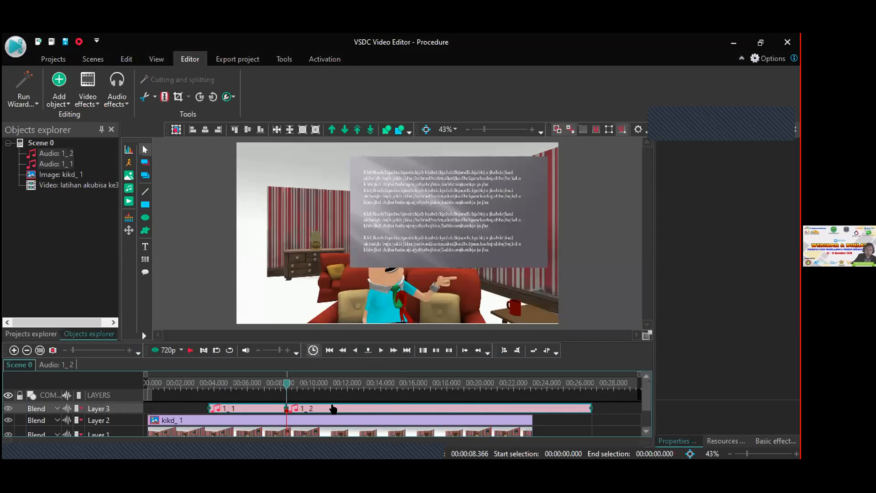
pyautogui.press('Delete')
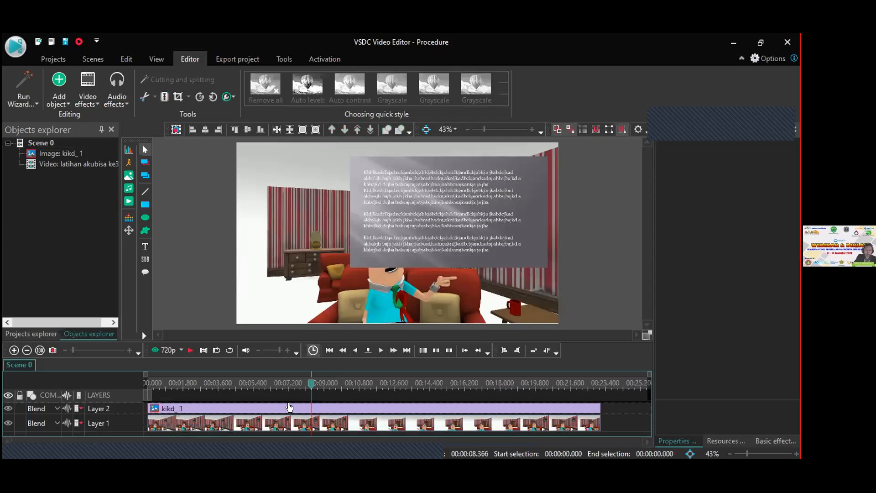
# - Return the timeline cursor to the scene start and delete both audio pieces from the top layer
pyautogui.moveTo(197, 408)
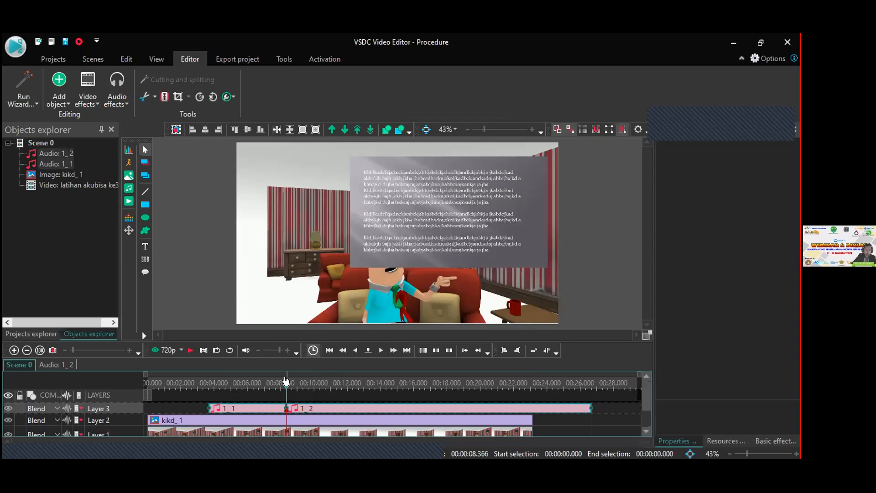
pyautogui.click(147, 384)
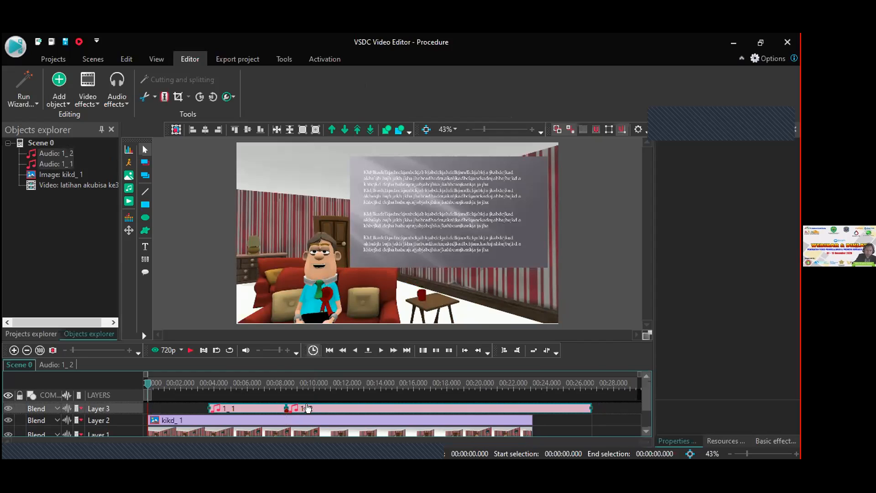
pyautogui.moveTo(308, 408)
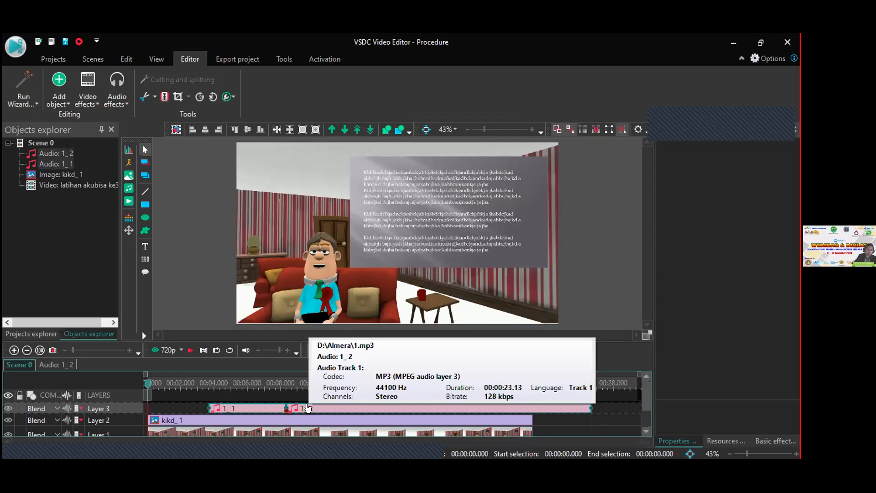
pyautogui.press('Delete')
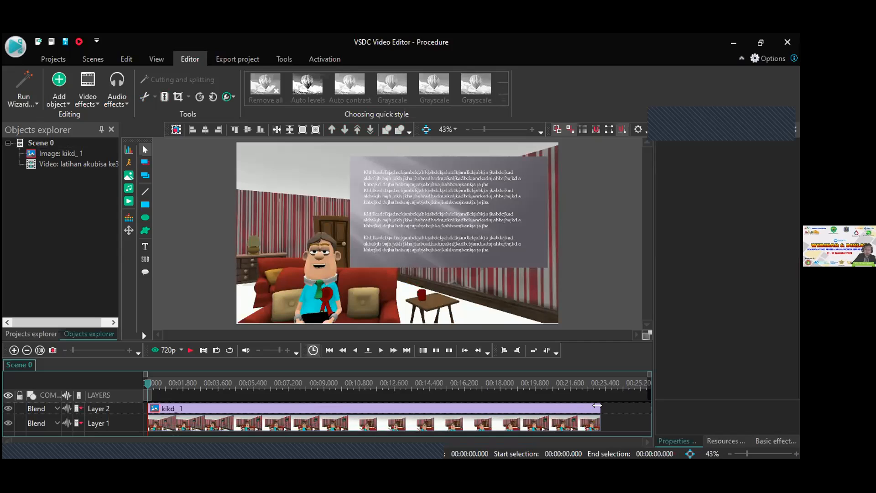
# - Shorten the text image's clip to about 2.9 s and check its timing by scrubbing the timeline and previewing the scene
pyautogui.moveTo(598, 405); pyautogui.dragTo(197, 408)
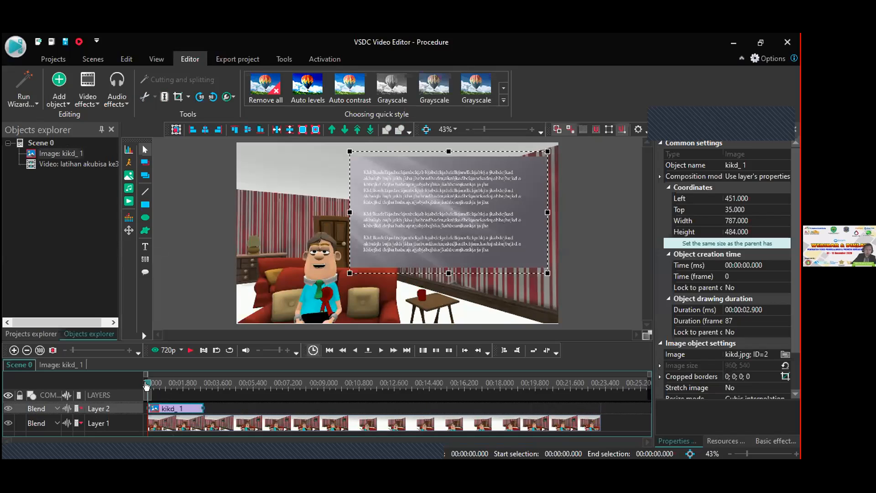
pyautogui.click(225, 386)
pyautogui.click(263, 392)
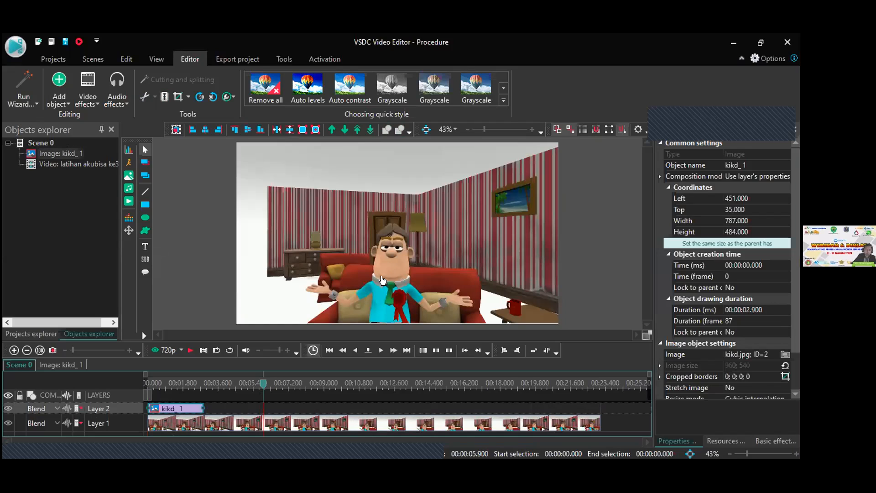
pyautogui.moveTo(281, 389); pyautogui.dragTo(289, 385)
pyautogui.click(320, 386)
pyautogui.click(340, 385)
pyautogui.click(355, 383)
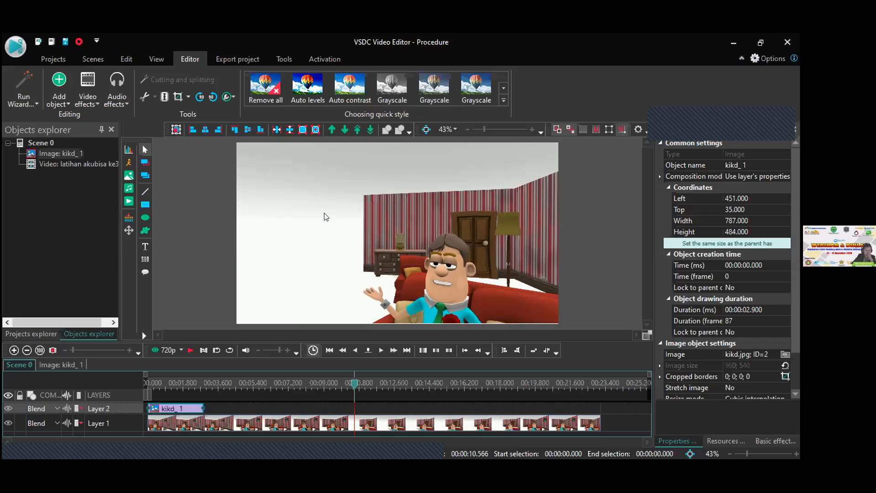
pyautogui.moveTo(344, 382); pyautogui.dragTo(192, 393)
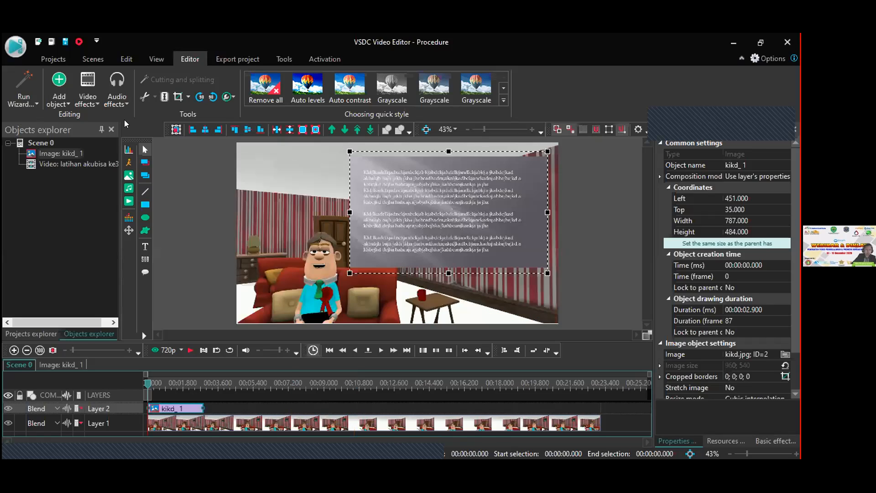
pyautogui.click(79, 42)
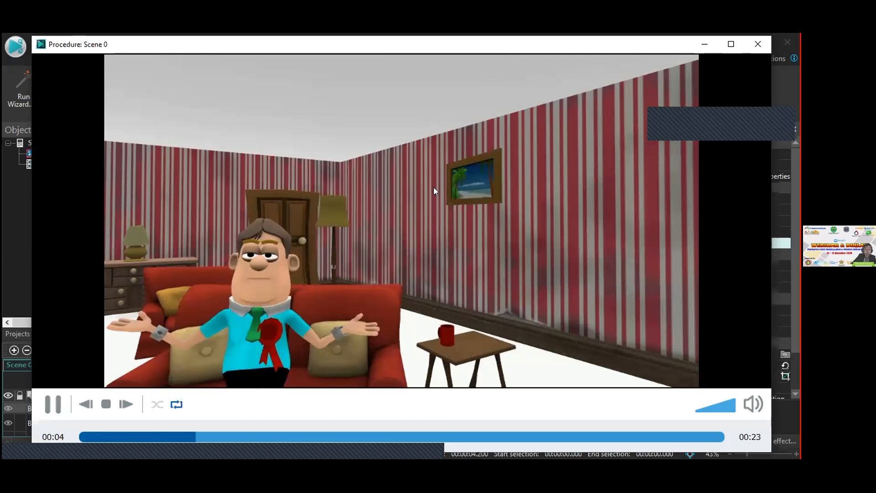
pyautogui.click(53, 404)
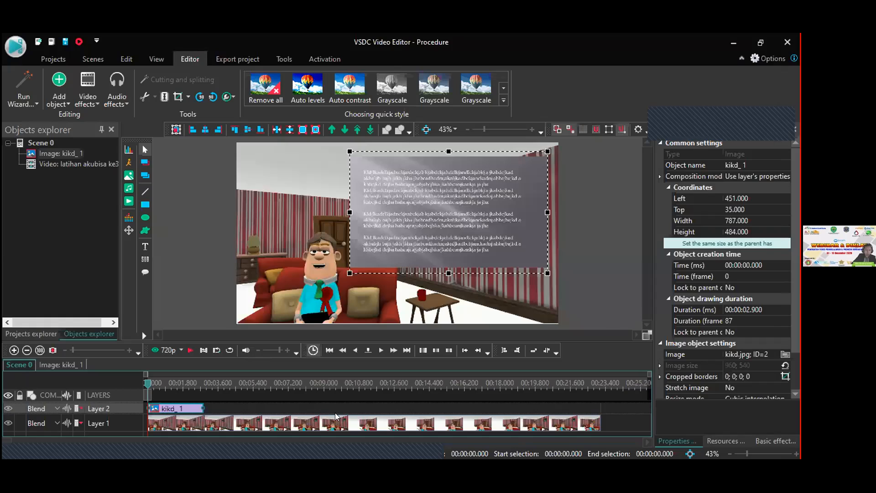
# - Set the text image clip's duration to about 4.6 s and shift it to start at about 4.866 s
pyautogui.moveTo(386, 420); pyautogui.dragTo(353, 405)
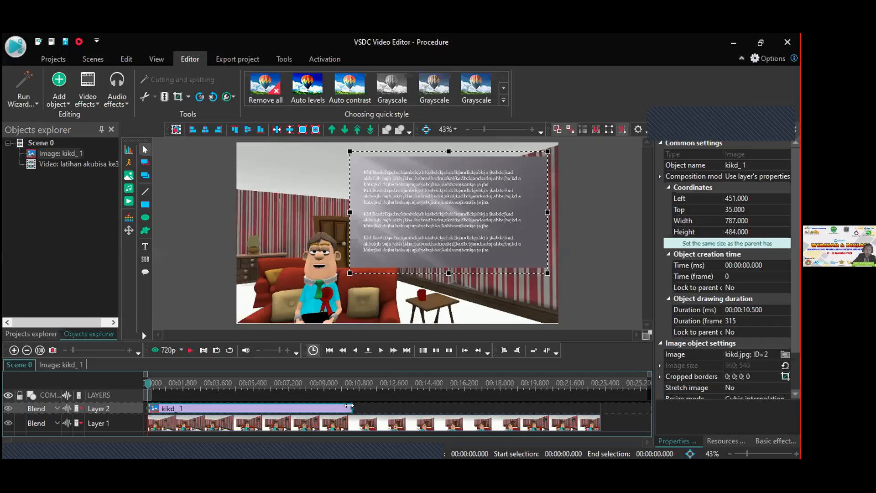
pyautogui.moveTo(349, 406); pyautogui.dragTo(238, 401)
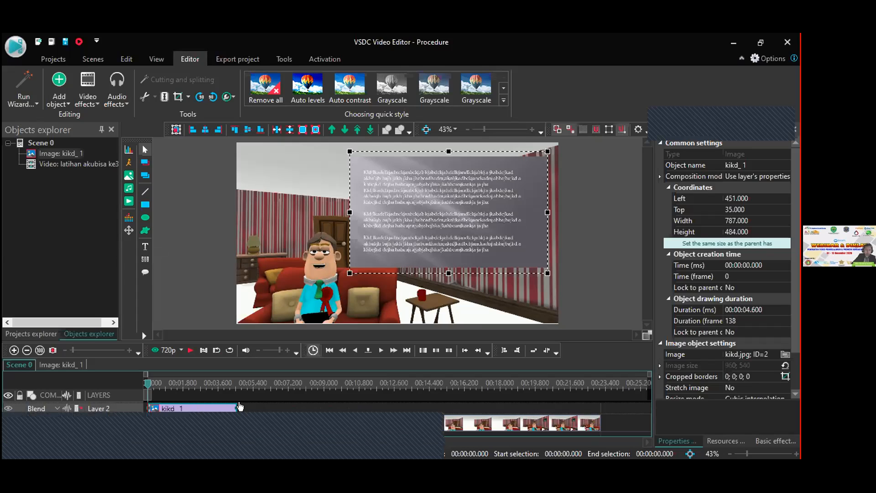
pyautogui.moveTo(241, 406); pyautogui.dragTo(335, 407)
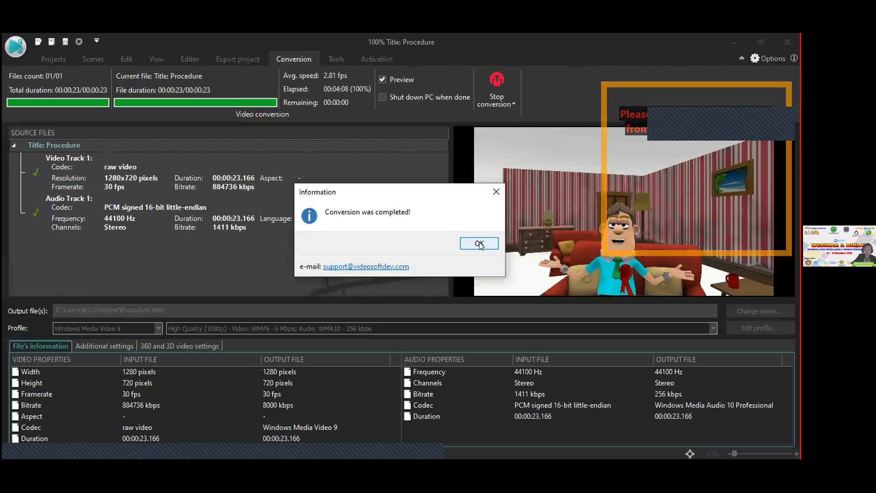
# - Dismiss the completion message for the Procedure video export
pyautogui.press('Return')
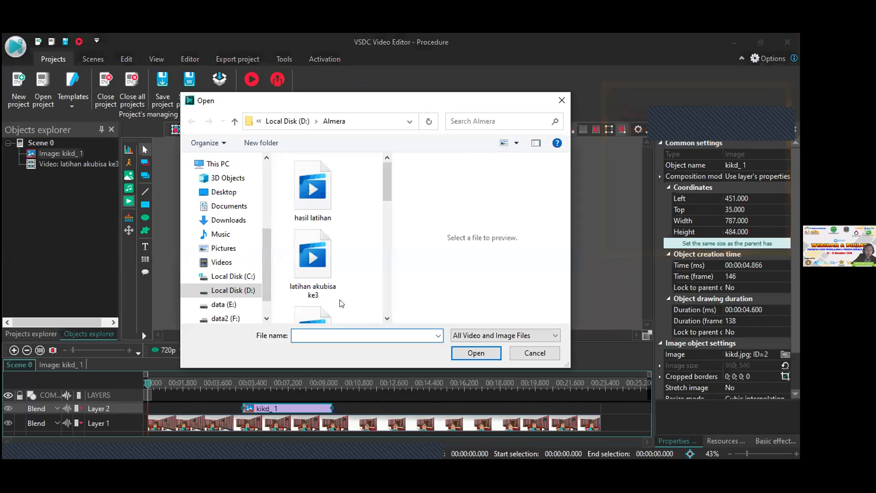
# - Add the video "latihanbgi" from the Almera folder, inserting it into the text image's layer with the From scene begin option
pyautogui.moveTo(384, 191); pyautogui.dragTo(389, 265)
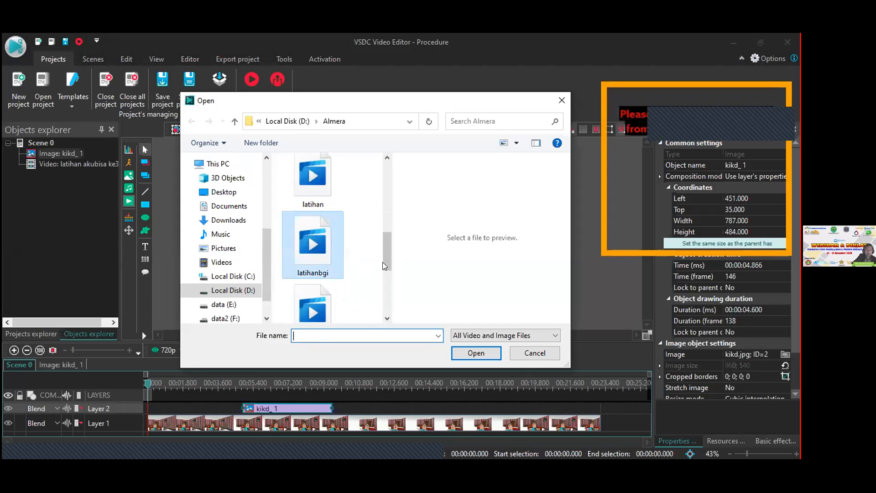
pyautogui.moveTo(386, 270); pyautogui.dragTo(388, 310)
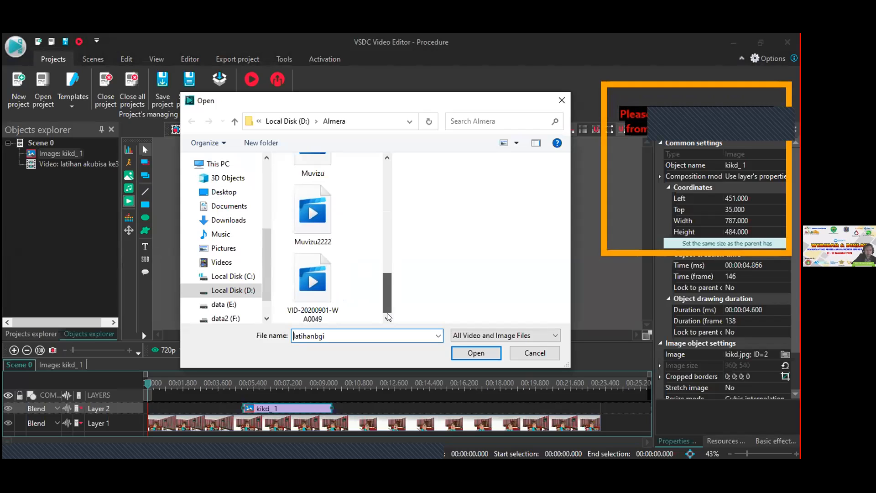
pyautogui.click(464, 356)
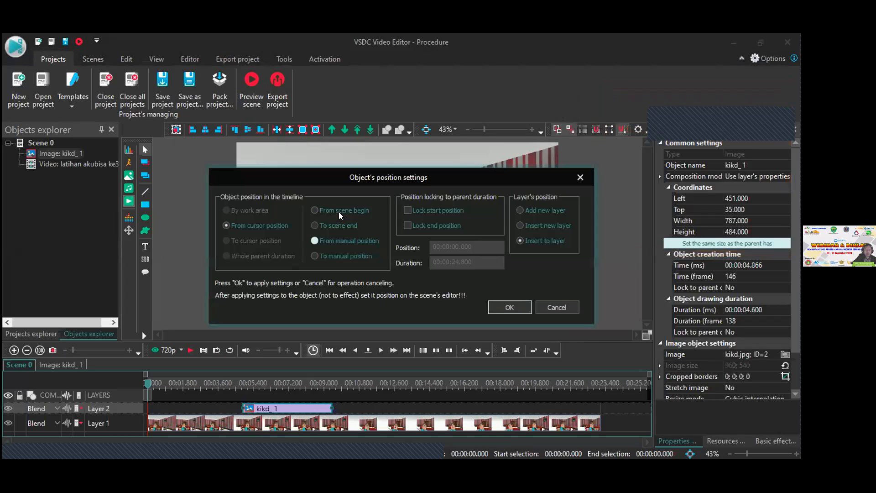
pyautogui.click(341, 212)
pyautogui.click(510, 307)
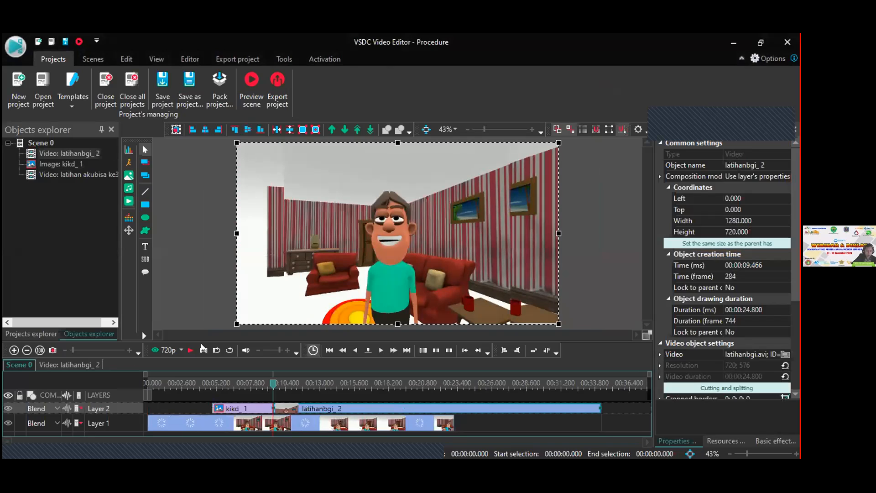
# - Shrink the latihanbgi video to about 775 × 380 px and place it at about 640, 0 over the wall beside the seated man
pyautogui.moveTo(200, 312); pyautogui.dragTo(198, 288)
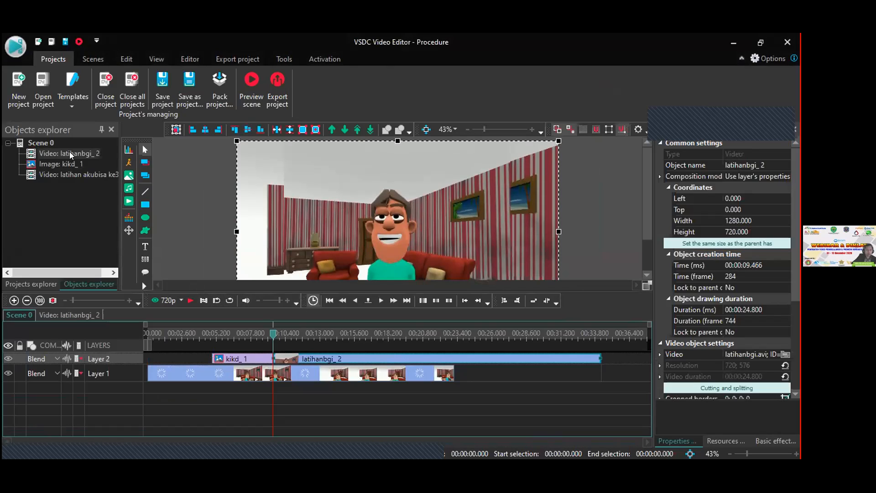
pyautogui.click(73, 177)
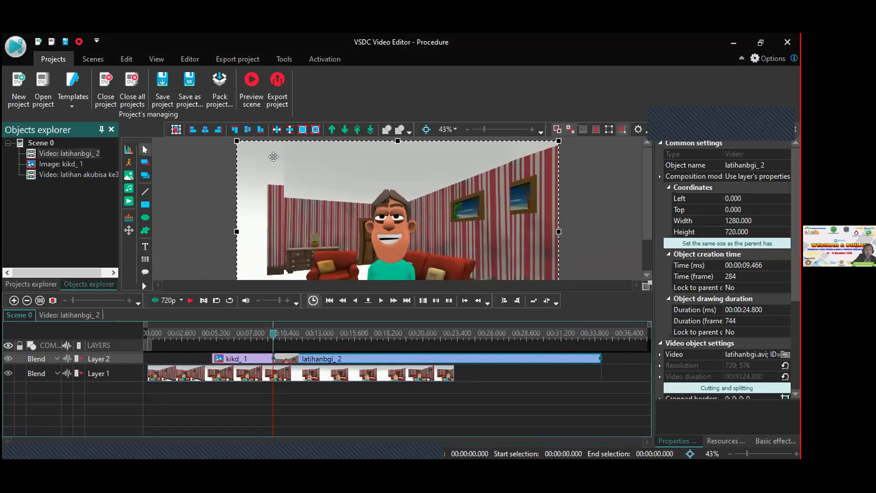
pyautogui.moveTo(232, 136); pyautogui.dragTo(359, 223)
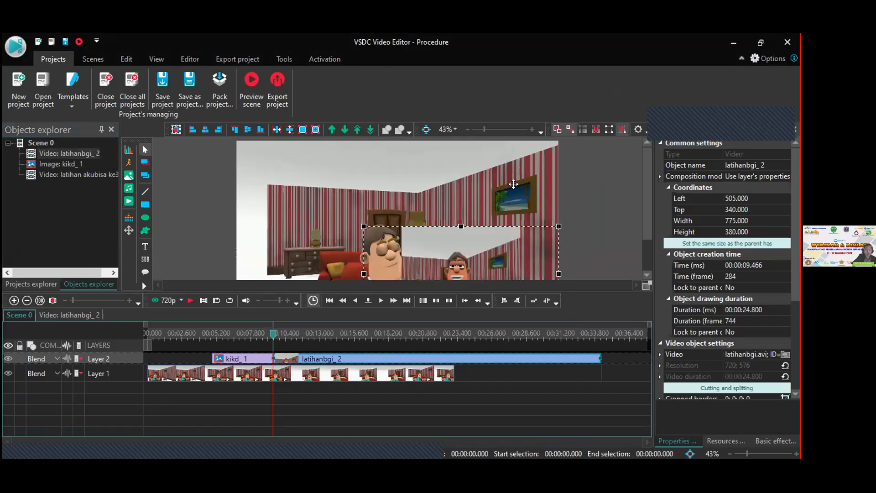
pyautogui.moveTo(503, 258); pyautogui.dragTo(500, 179)
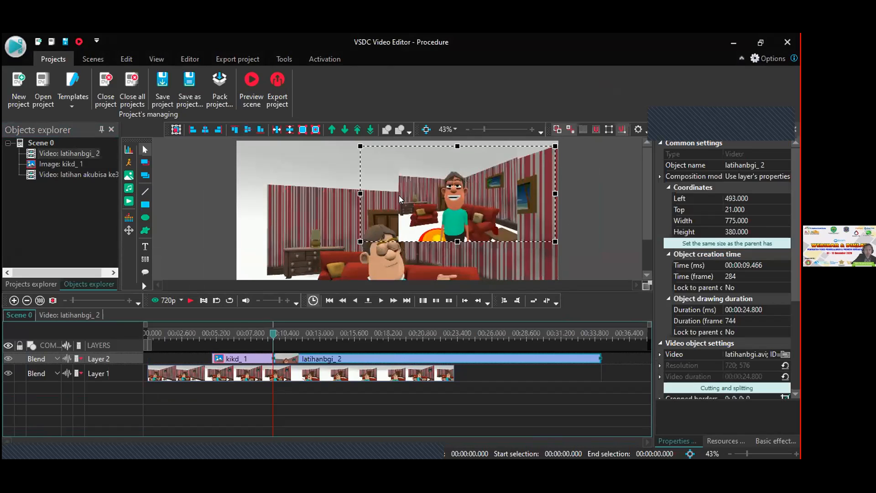
pyautogui.moveTo(460, 189); pyautogui.dragTo(498, 184)
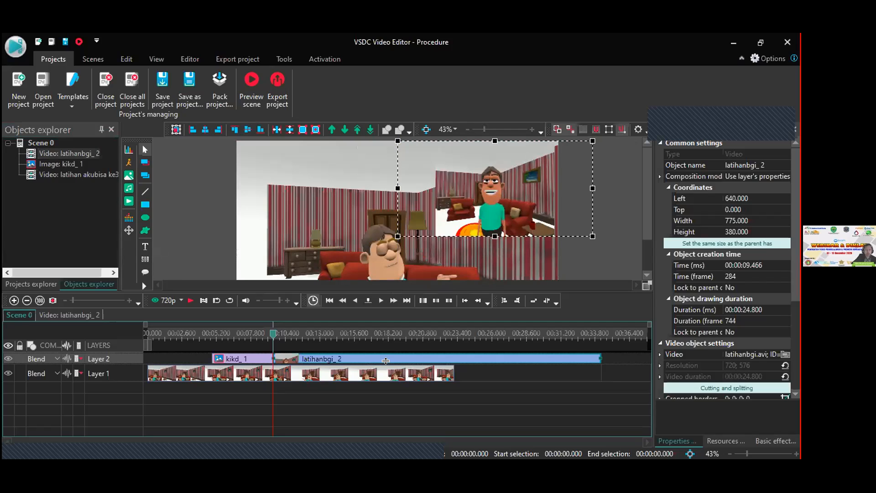
pyautogui.moveTo(385, 361); pyautogui.dragTo(387, 363)
pyautogui.click(586, 262)
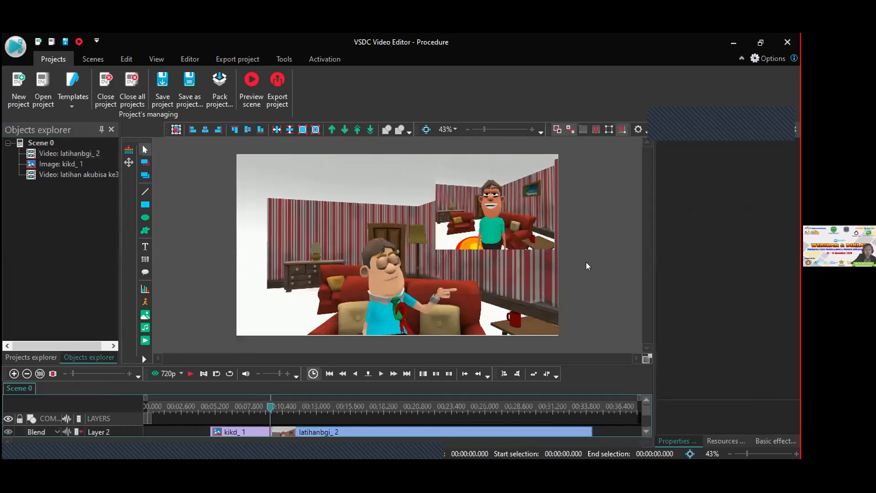
# - Shrink the overlaid latihanbgi video to about 527 × 235 px, with its upper-left corner at about 888, 0
pyautogui.click(413, 266)
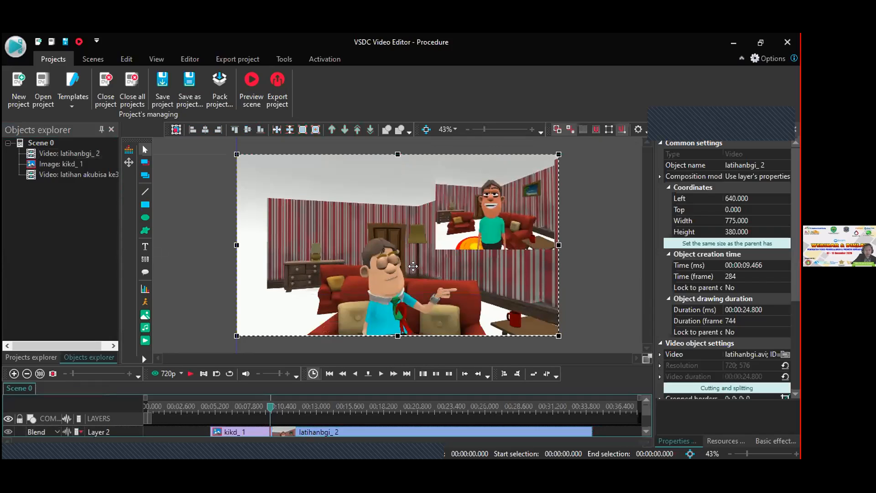
pyautogui.click(479, 221)
pyautogui.click(480, 225)
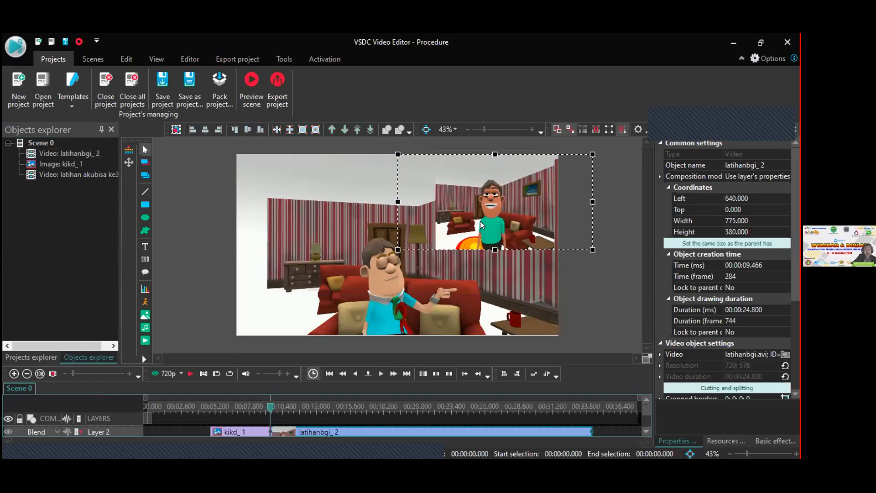
pyautogui.doubleClick(482, 224)
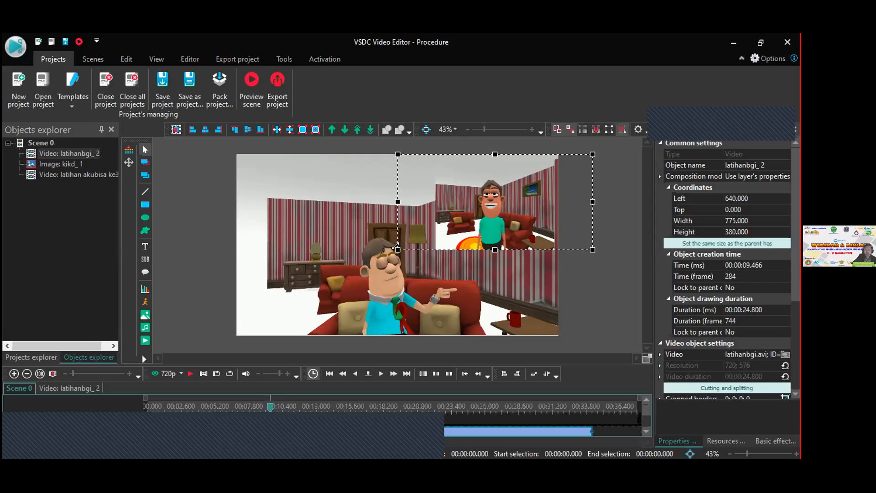
pyautogui.moveTo(397, 250); pyautogui.dragTo(457, 201)
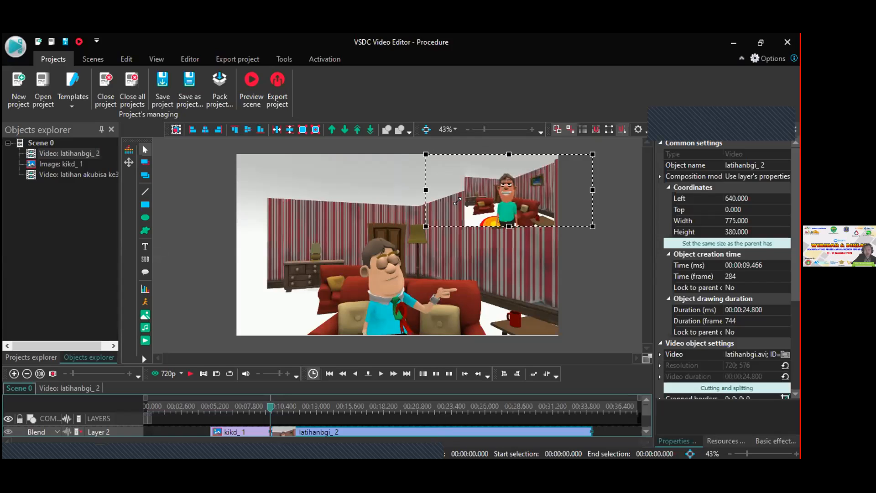
pyautogui.moveTo(353, 273); pyautogui.dragTo(457, 210)
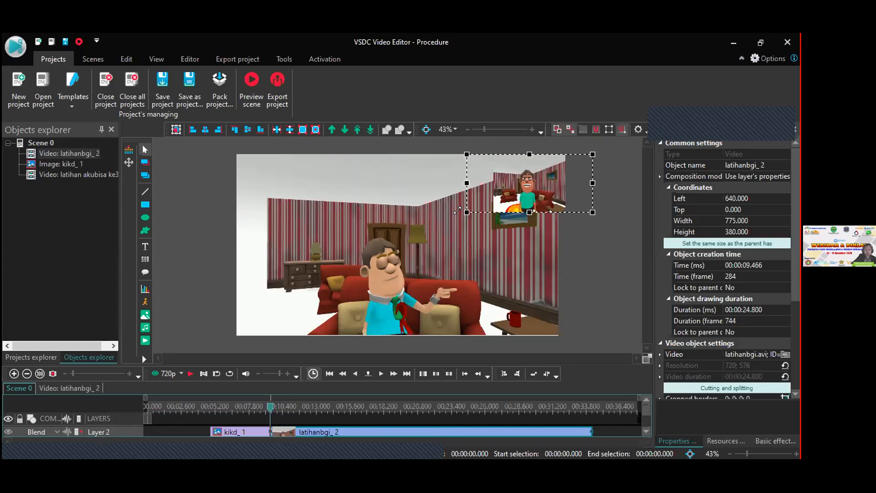
pyautogui.click(547, 272)
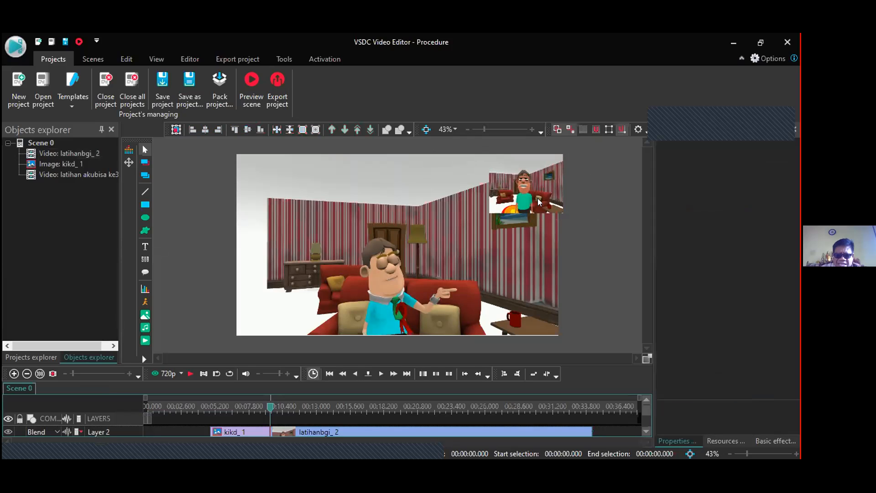
pyautogui.moveTo(534, 199); pyautogui.dragTo(586, 235)
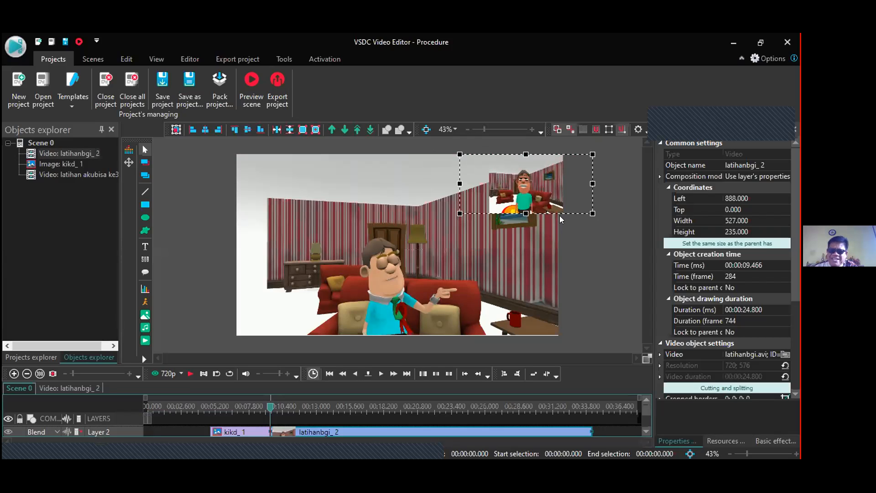
pyautogui.click(586, 235)
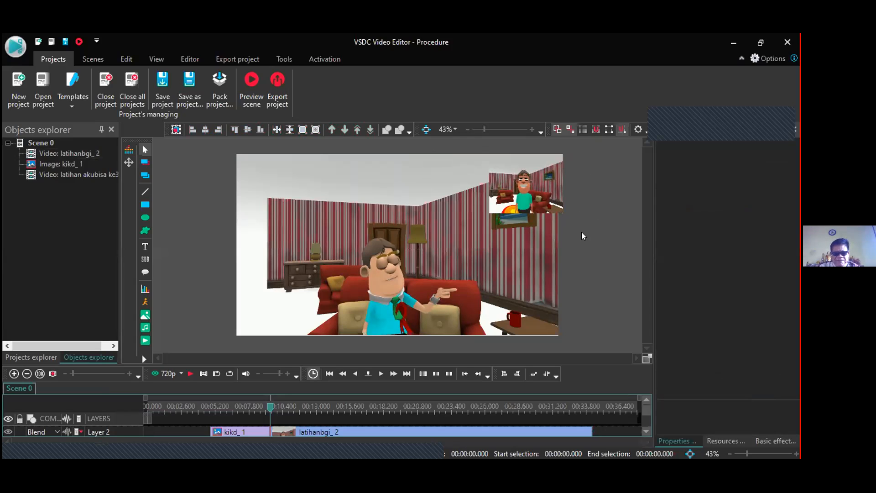
# - Close the video editor with the Procedure project open
pyautogui.hotkey('alt', 'F4')
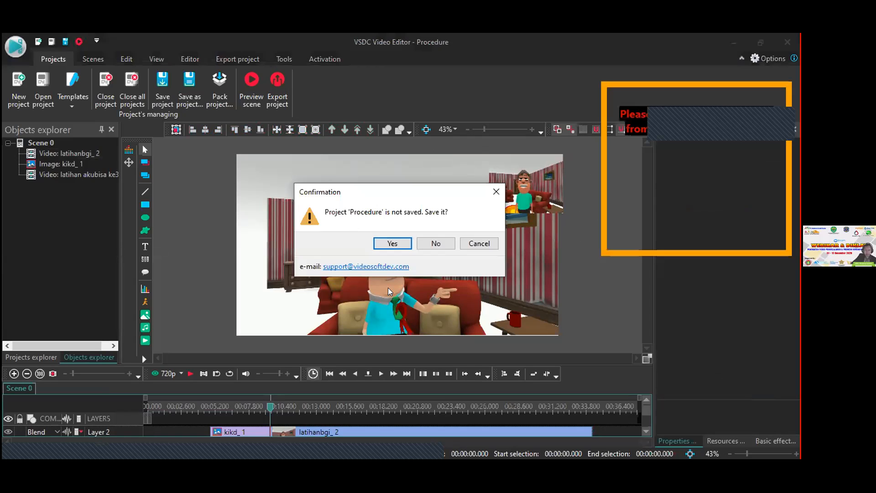